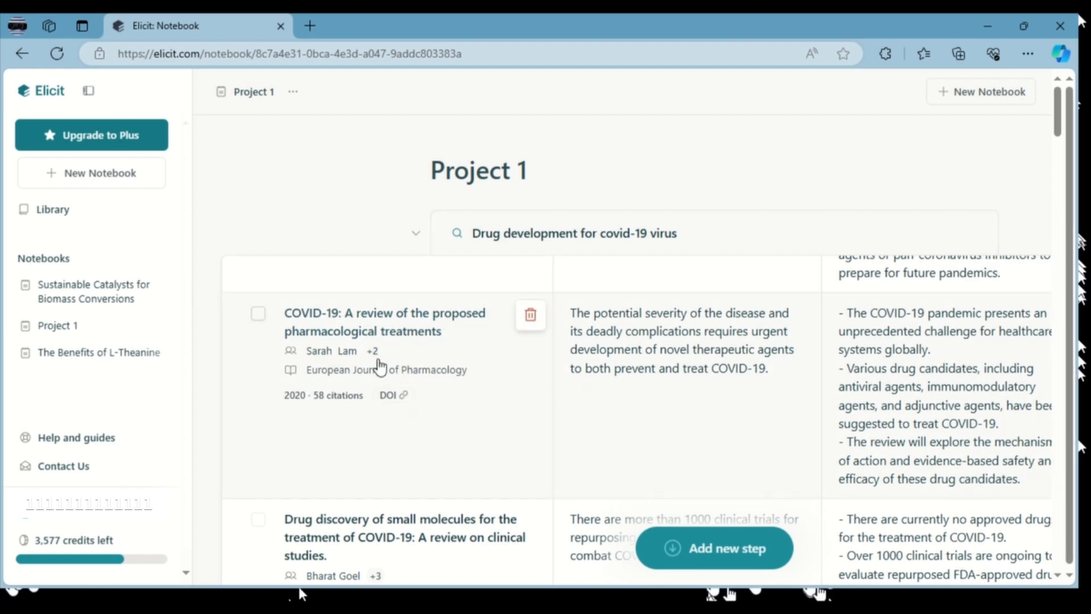
scroll(477, 369, "down", 3)
scroll(493, 370, "down", 10)
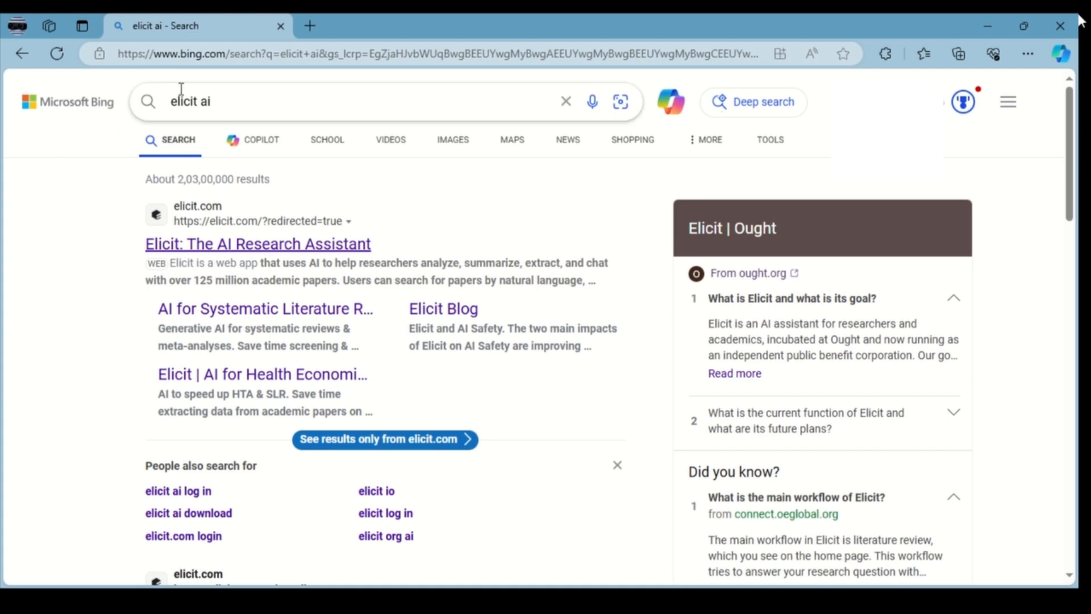
Open the "Elicit: The AI Research Assistant" search result and close the Bing search results page
left_click(220, 102)
left_click(72, 153)
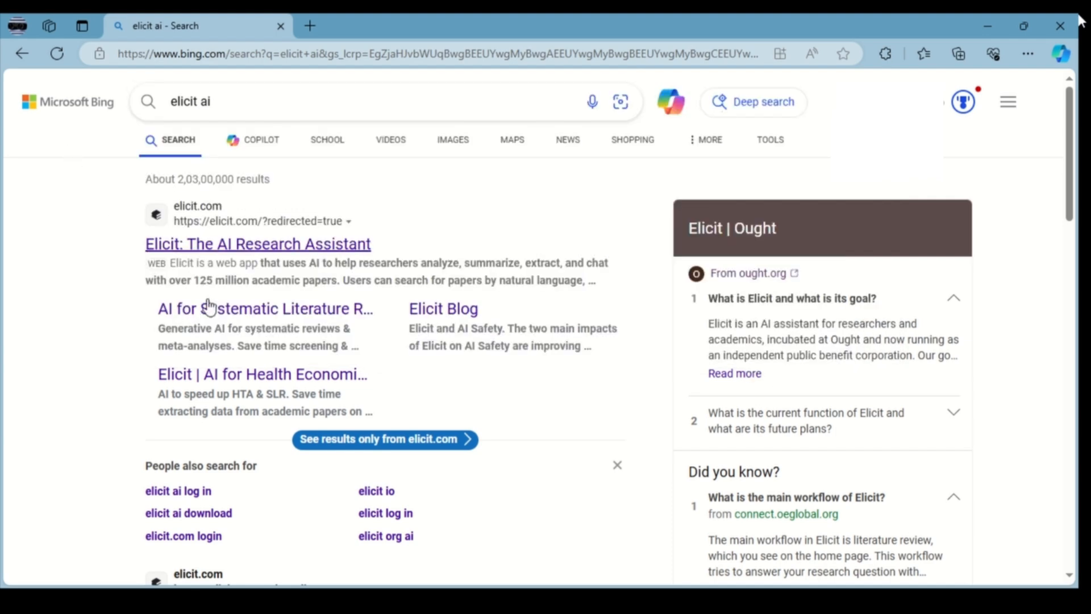
left_click(310, 247)
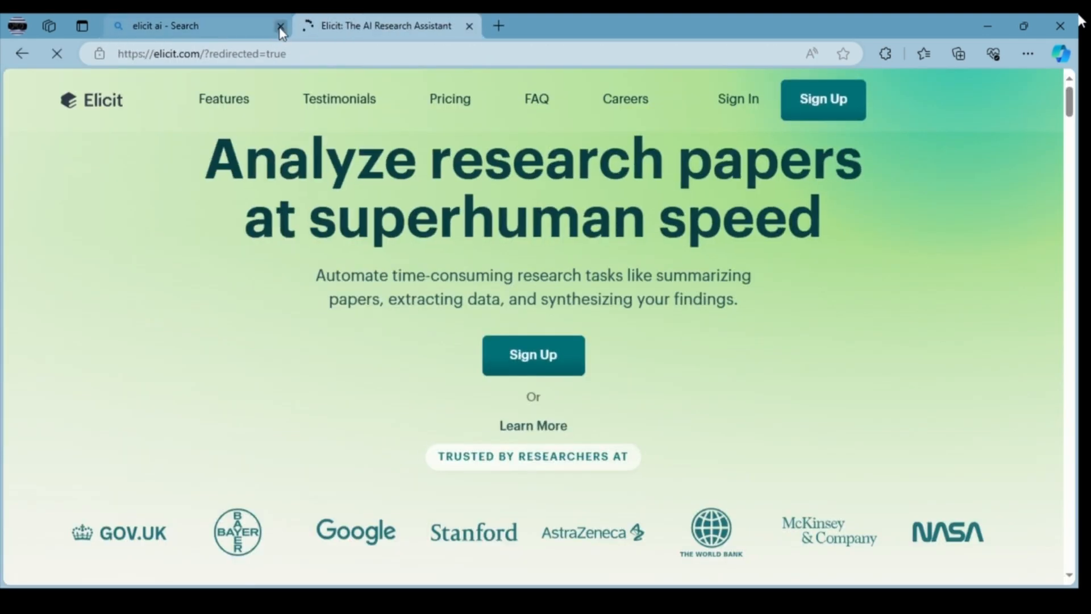
left_click(280, 26)
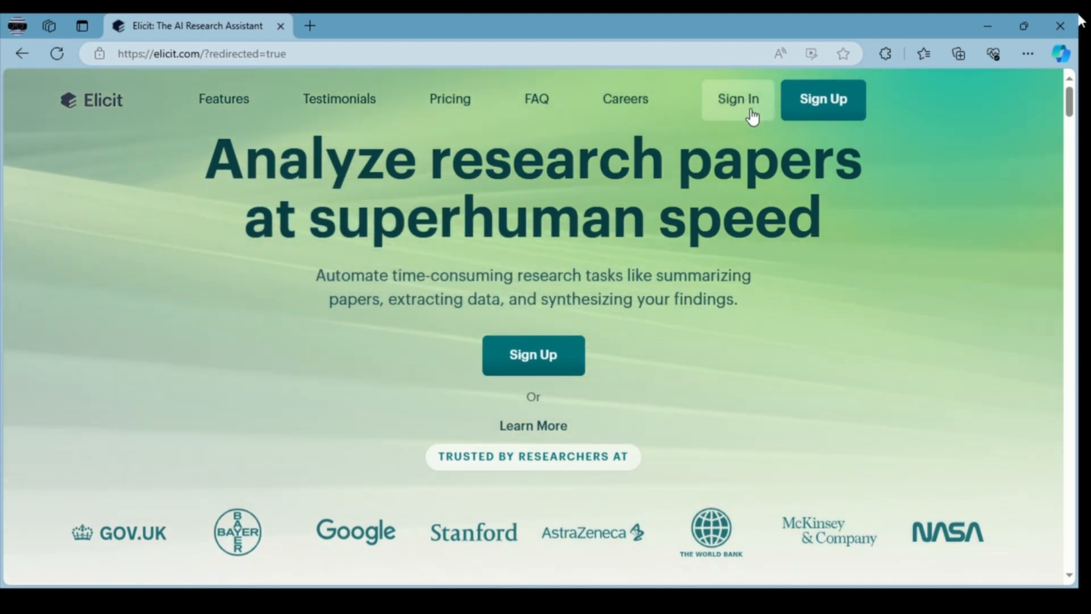
Open the Elicit sign-up form, review its registration options and fields, and return to the homepage
left_click(819, 112)
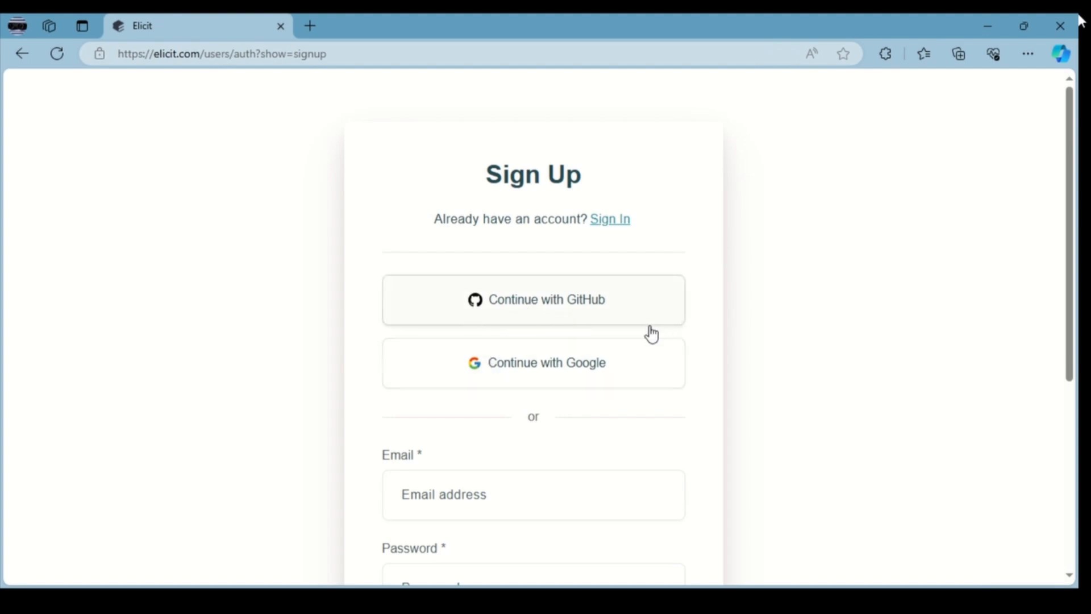
scroll(562, 383, "down", 4)
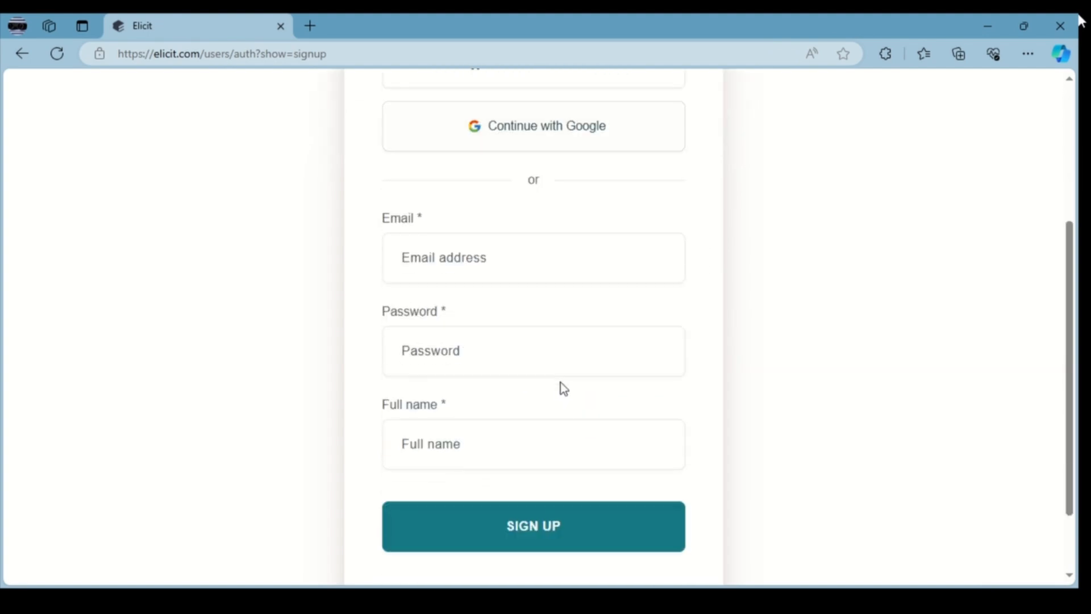
left_click(491, 259)
scroll(530, 421, "up", 4)
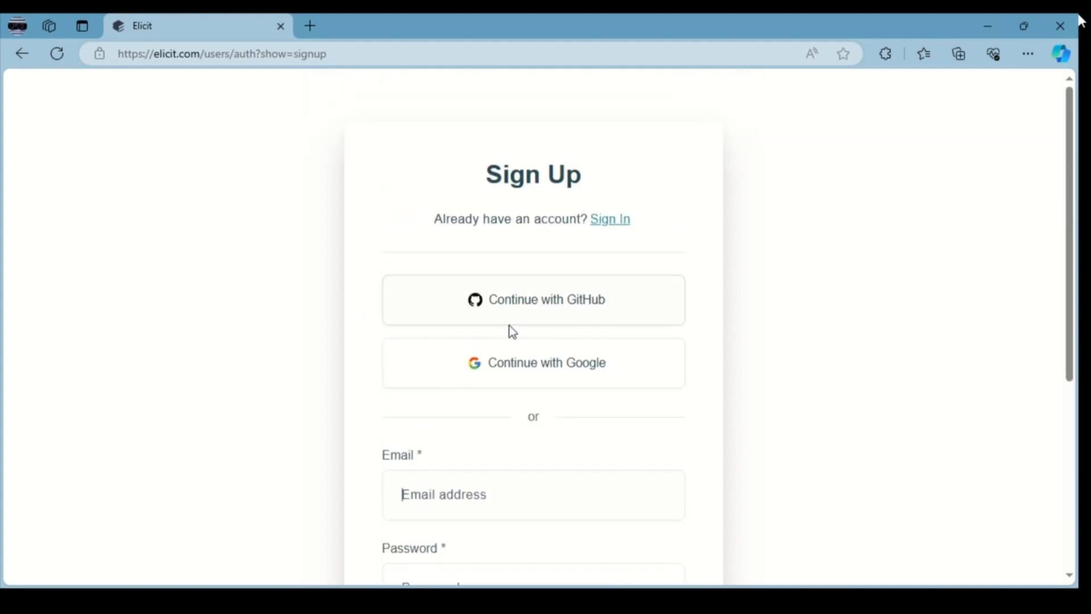
left_click(22, 54)
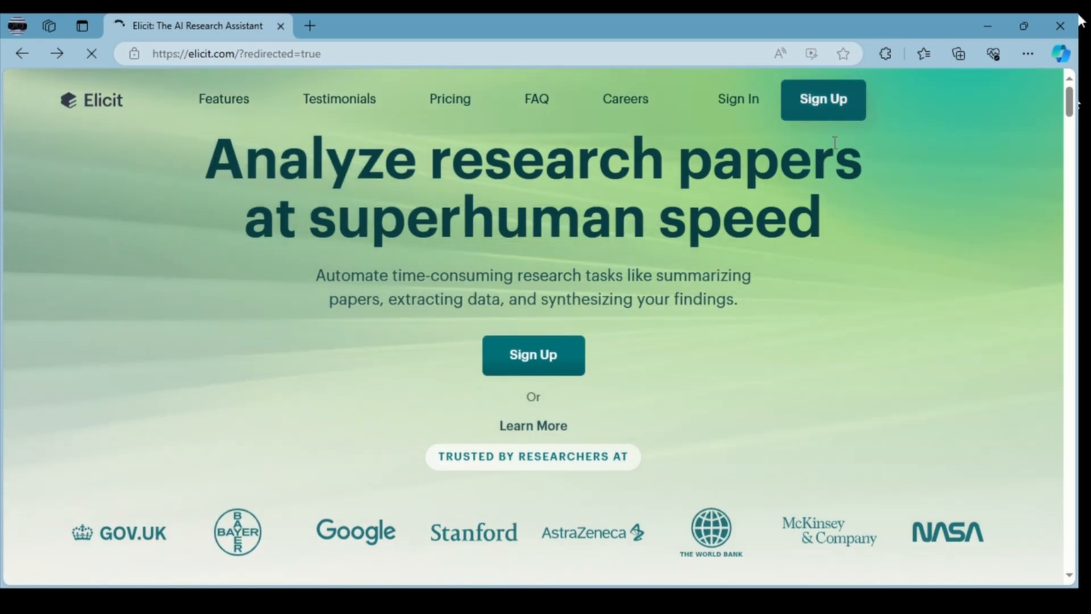
Examine the Basic, Plus, and Enterprise and Institutions plans in the pricing section, comparing their prices, credits and included features
left_click(461, 102)
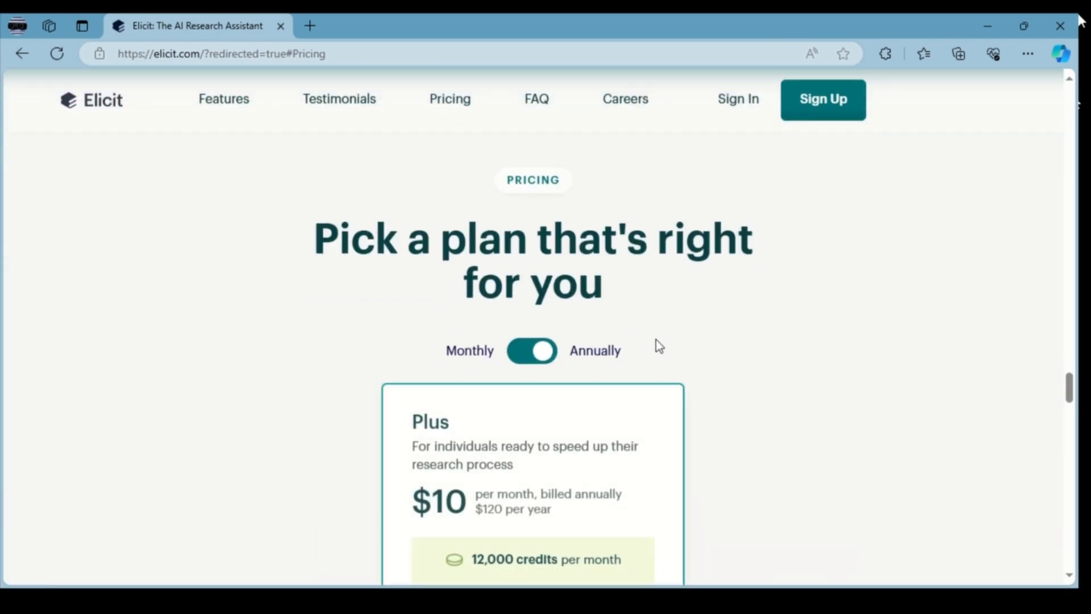
scroll(656, 344, "down", 5)
scroll(358, 358, "up", 3)
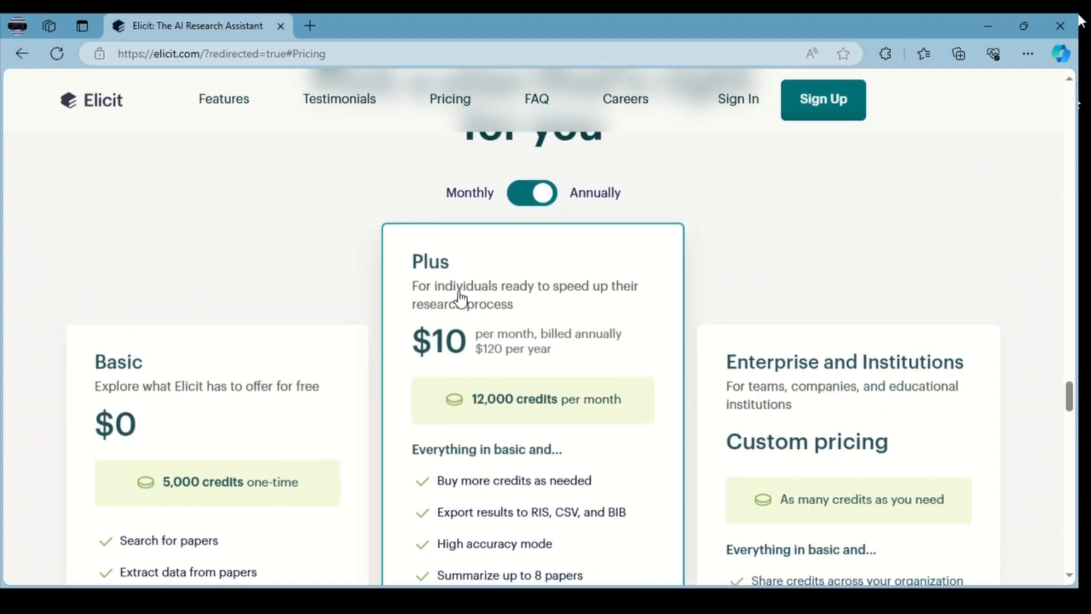
scroll(774, 311, "down", 4)
scroll(794, 316, "up", 3)
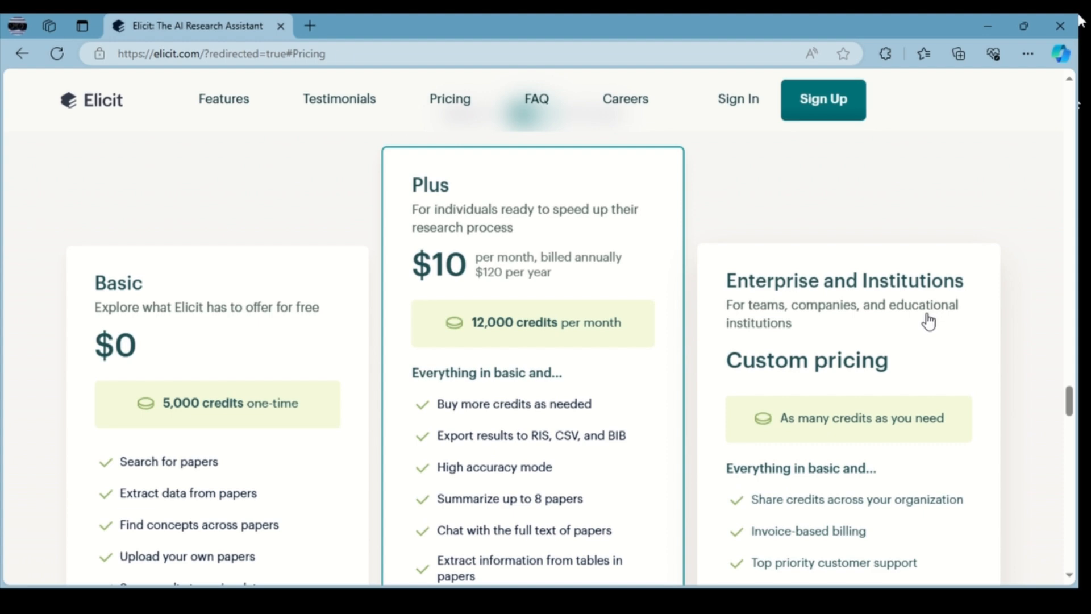
scroll(928, 320, "down", 1)
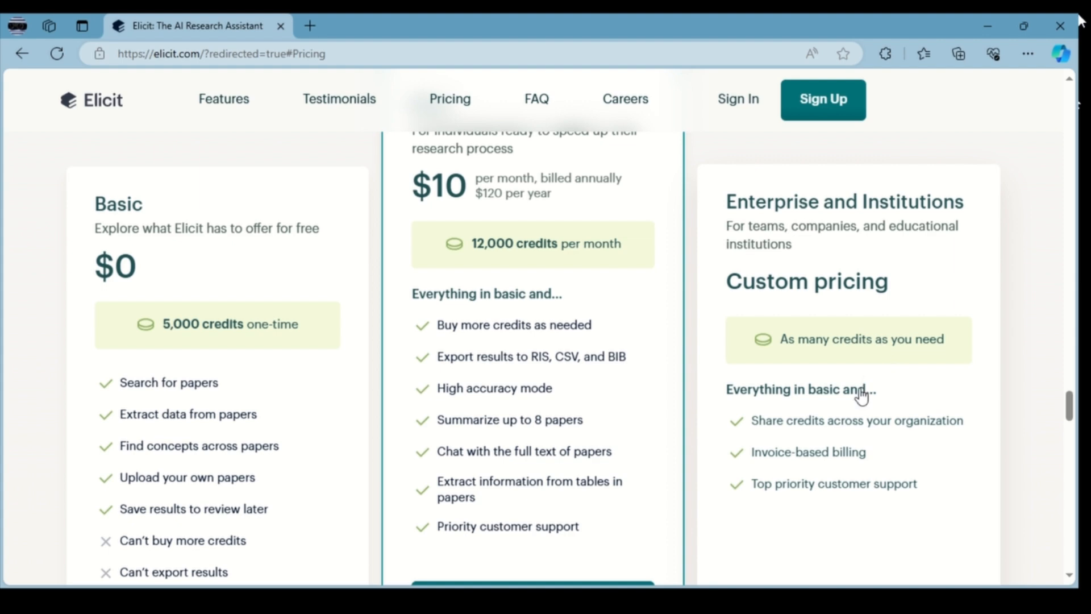
scroll(862, 397, "down", 2)
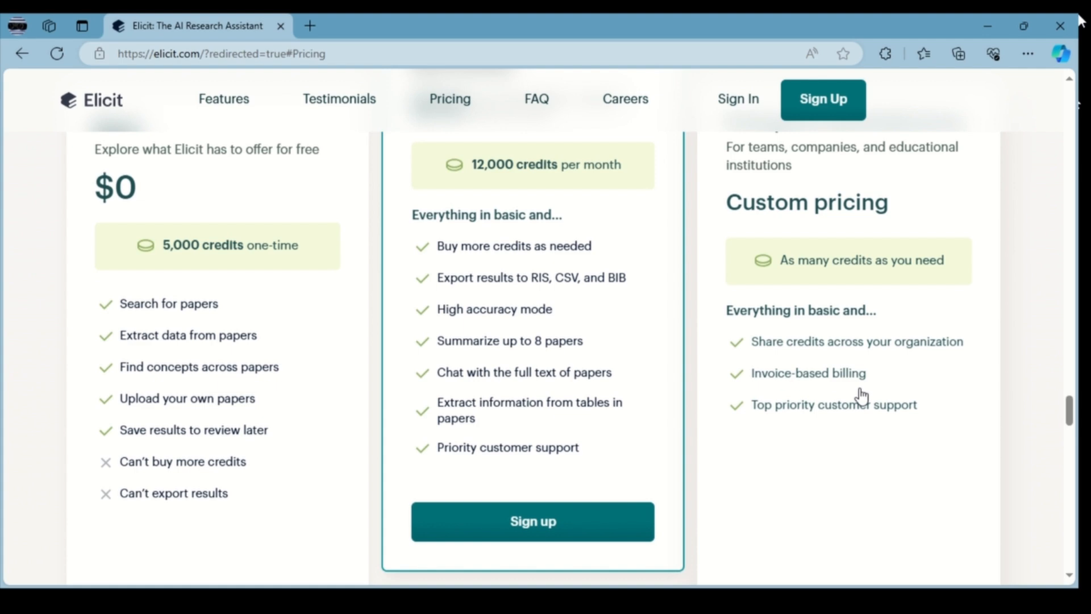
scroll(565, 428, "up", 2)
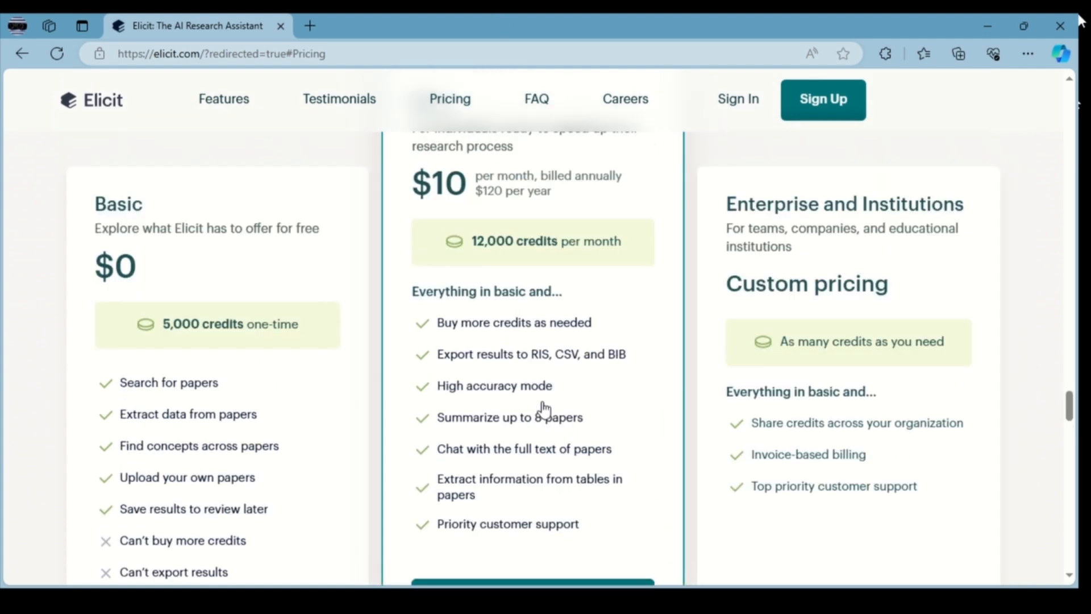
scroll(544, 408, "up", 4)
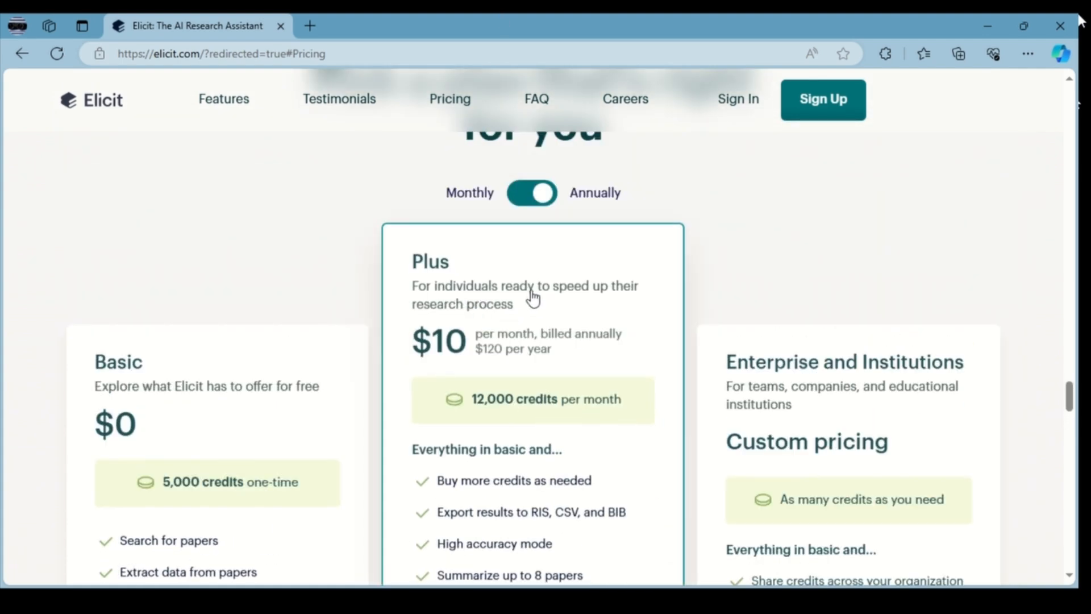
scroll(494, 324, "down", 4)
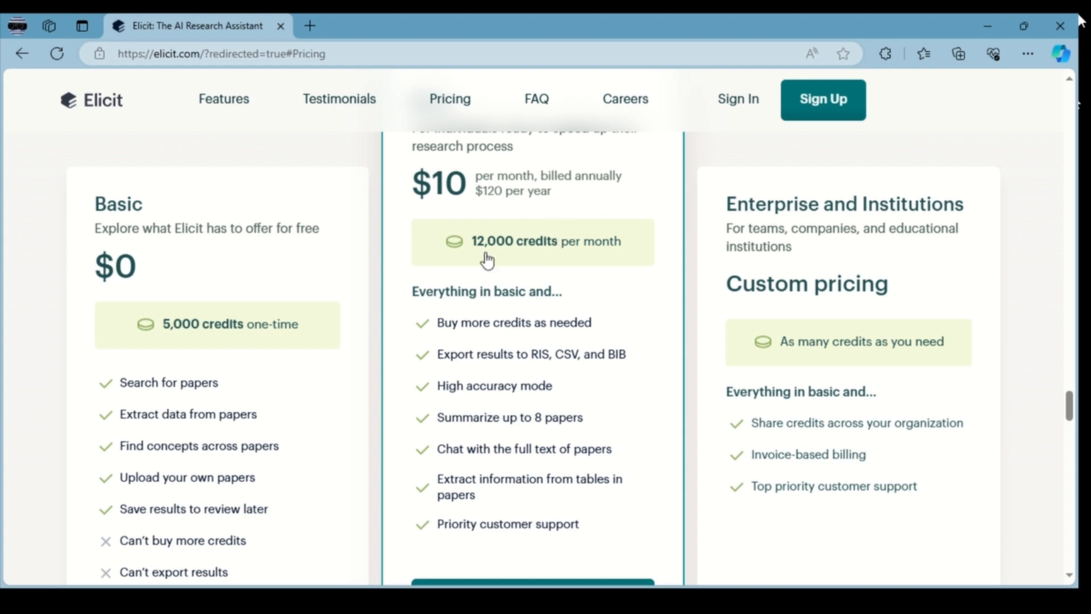
scroll(591, 304, "down", 2)
scroll(585, 306, "up", 2)
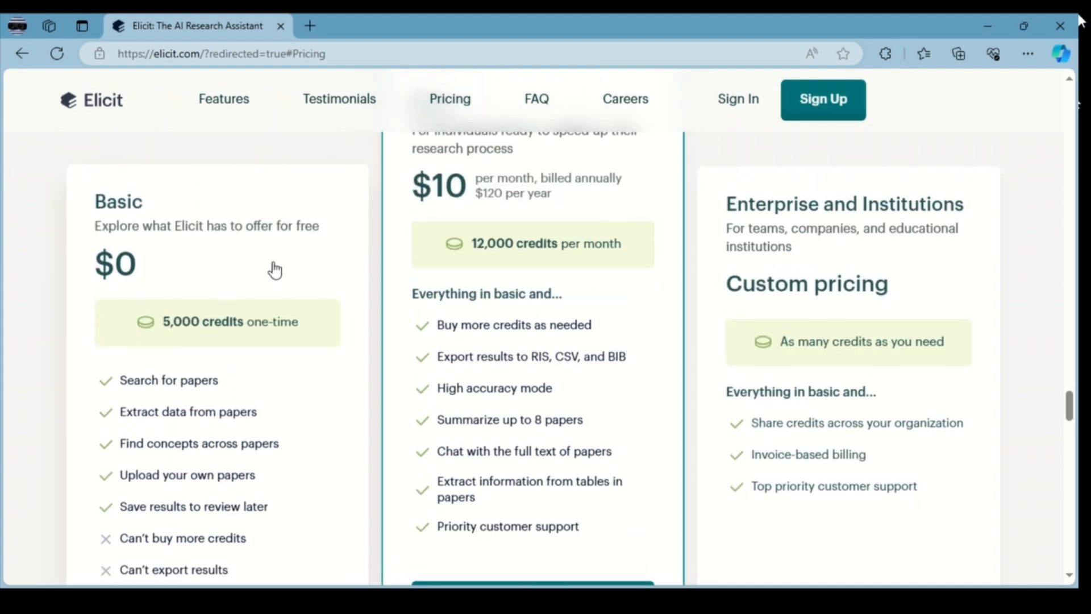
scroll(275, 270, "down", 2)
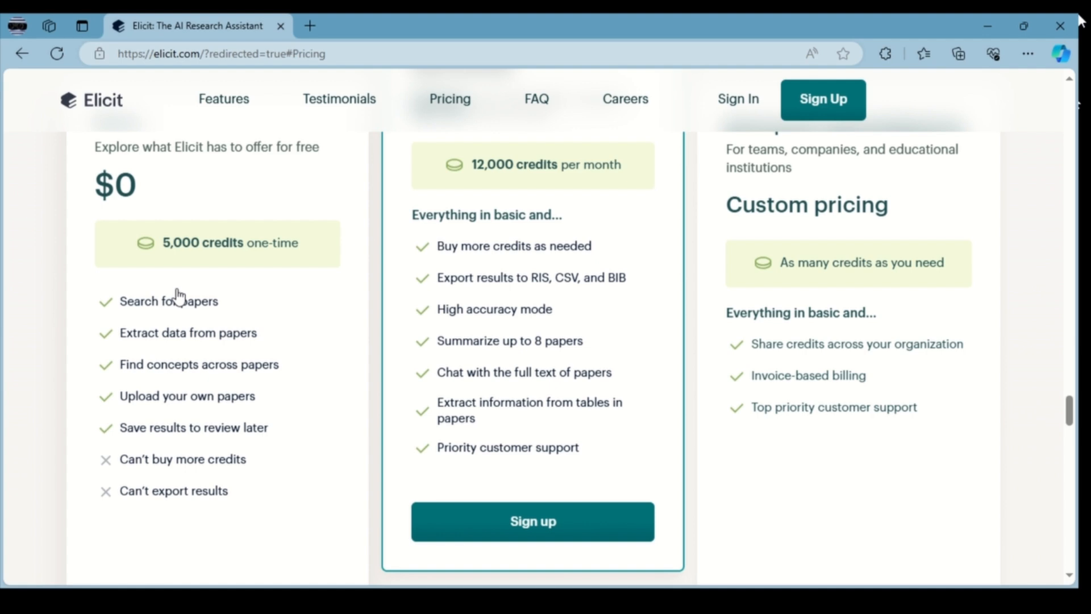
scroll(626, 312, "up", 3)
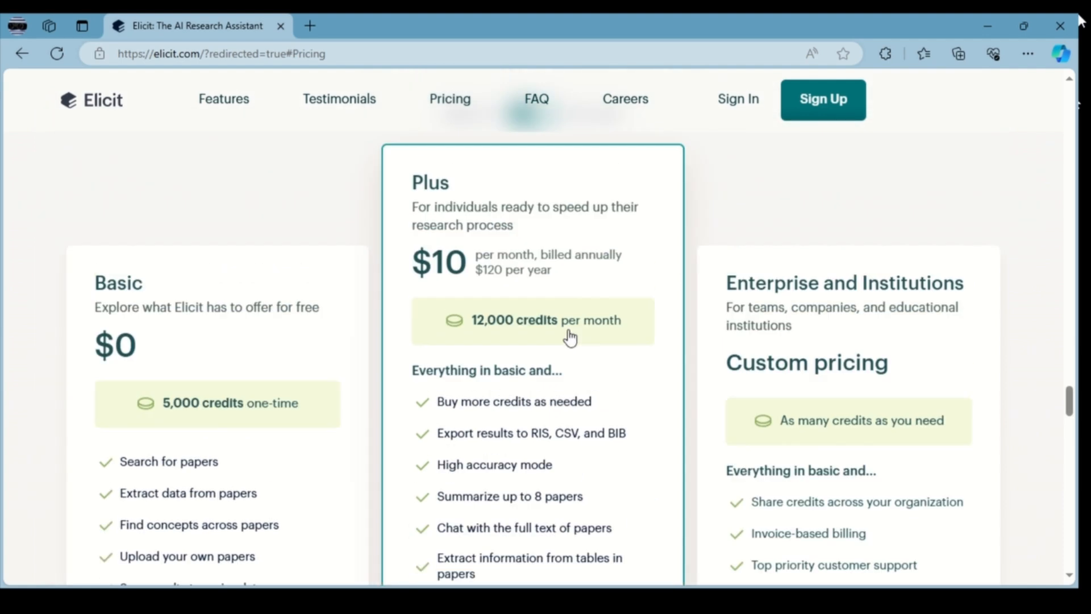
scroll(560, 365, "down", 1)
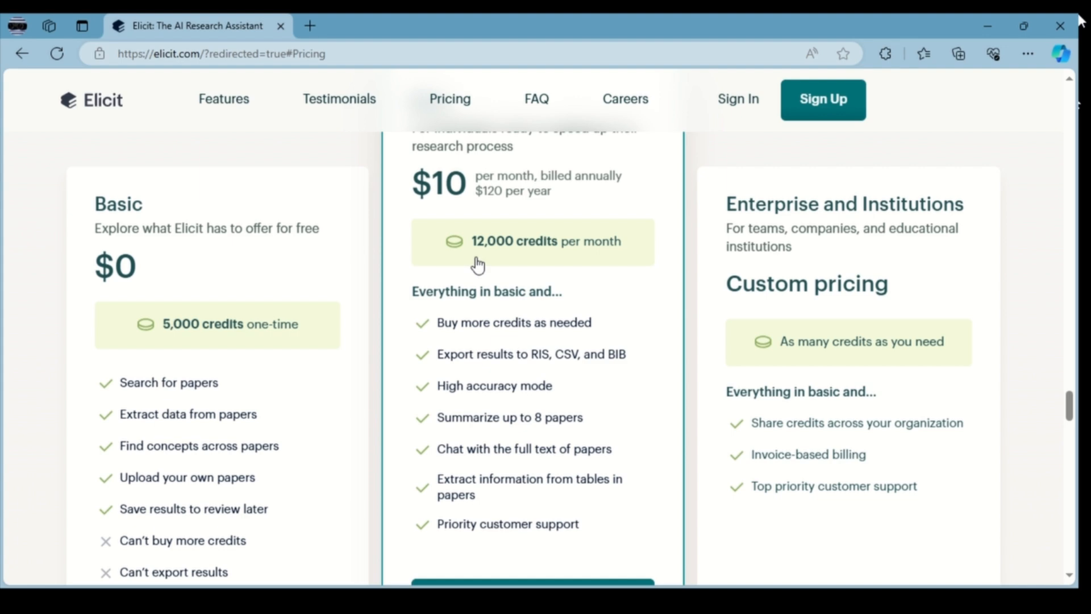
scroll(415, 493, "down", 3)
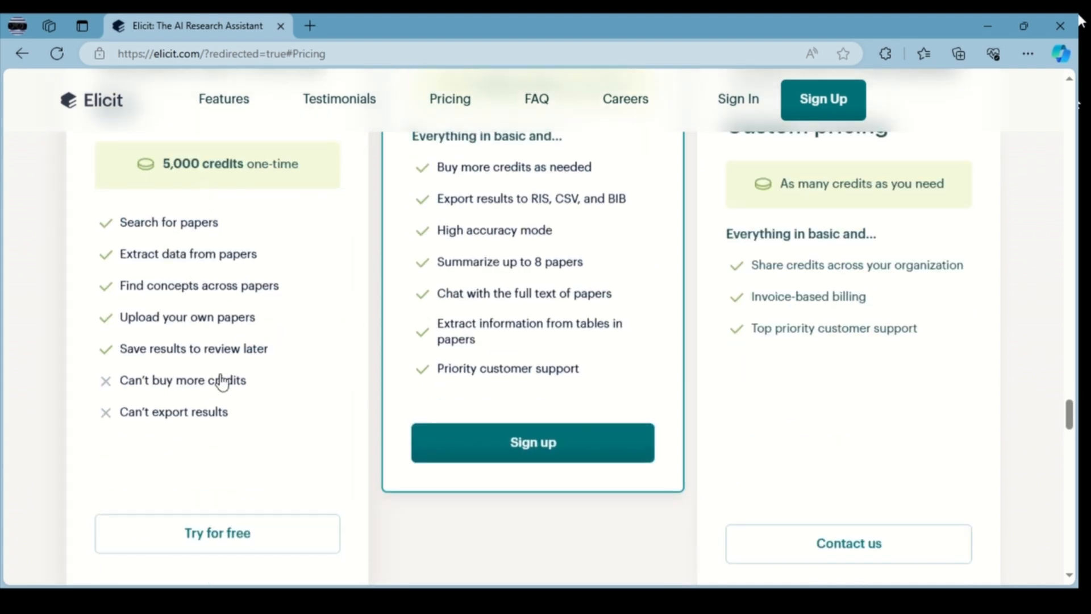
scroll(275, 438, "up", 3)
scroll(312, 431, "down", 4)
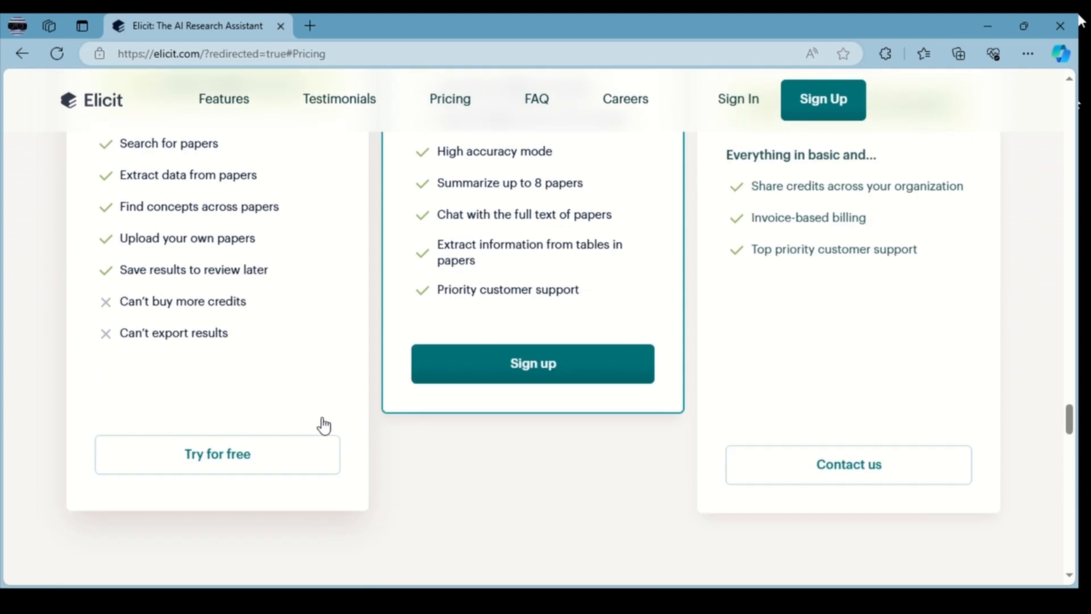
Sign in to the existing Elicit account with Google
left_click(735, 112)
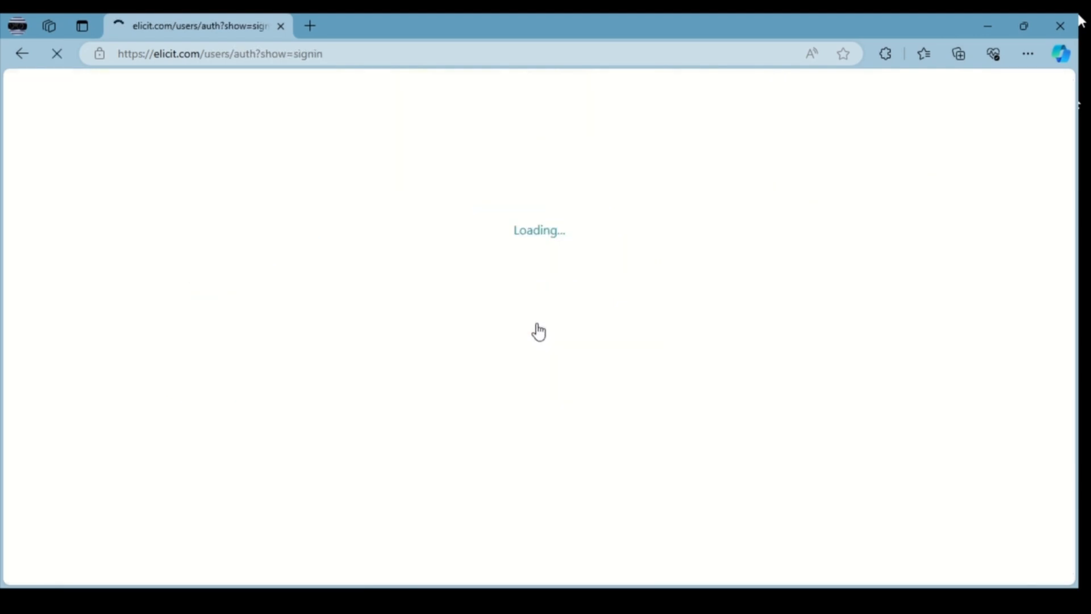
left_click(570, 366)
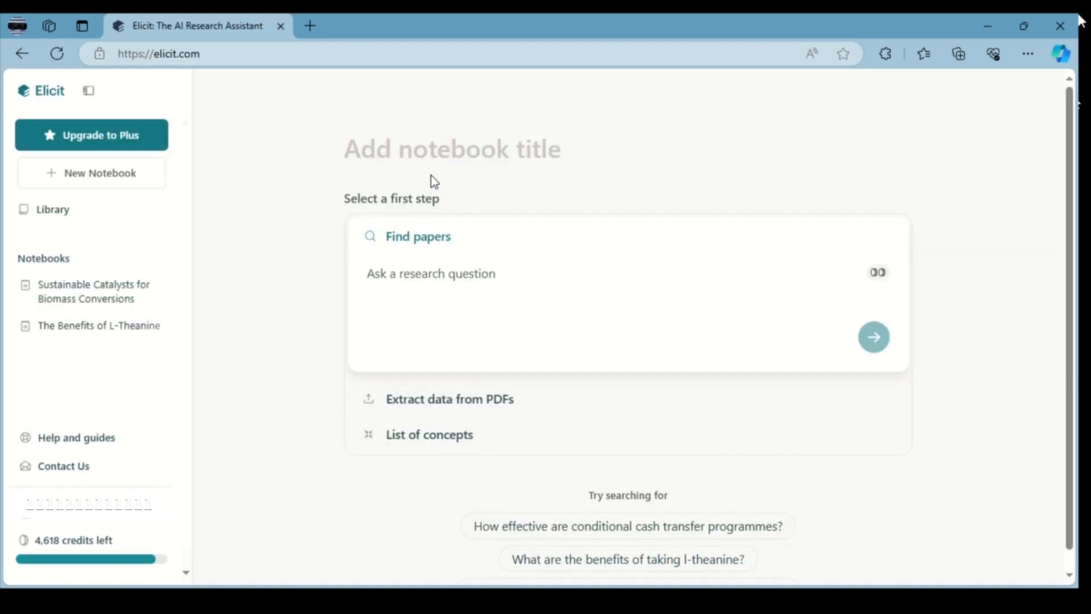
Check the credit cost of a paper search and title the new notebook "Project 1"
left_click(463, 158)
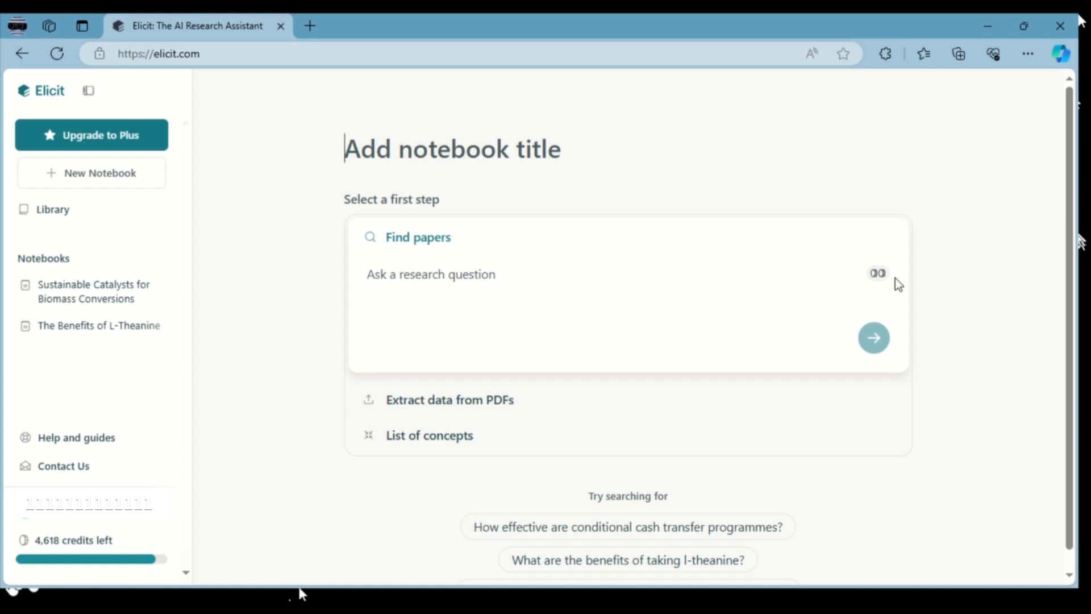
mouse_move(883, 278)
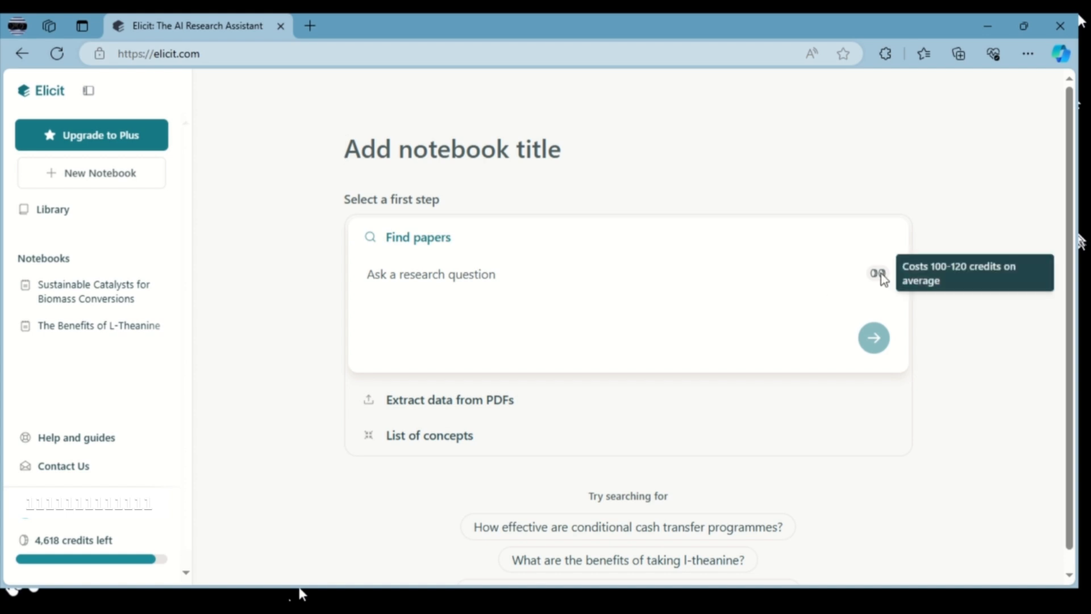
left_click(512, 274)
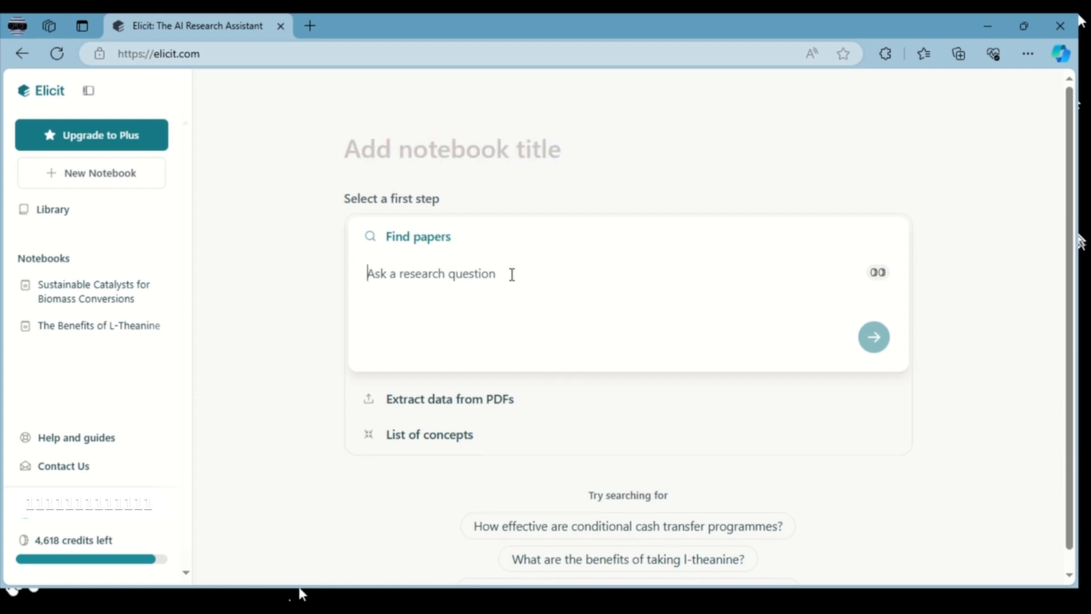
left_click(537, 161)
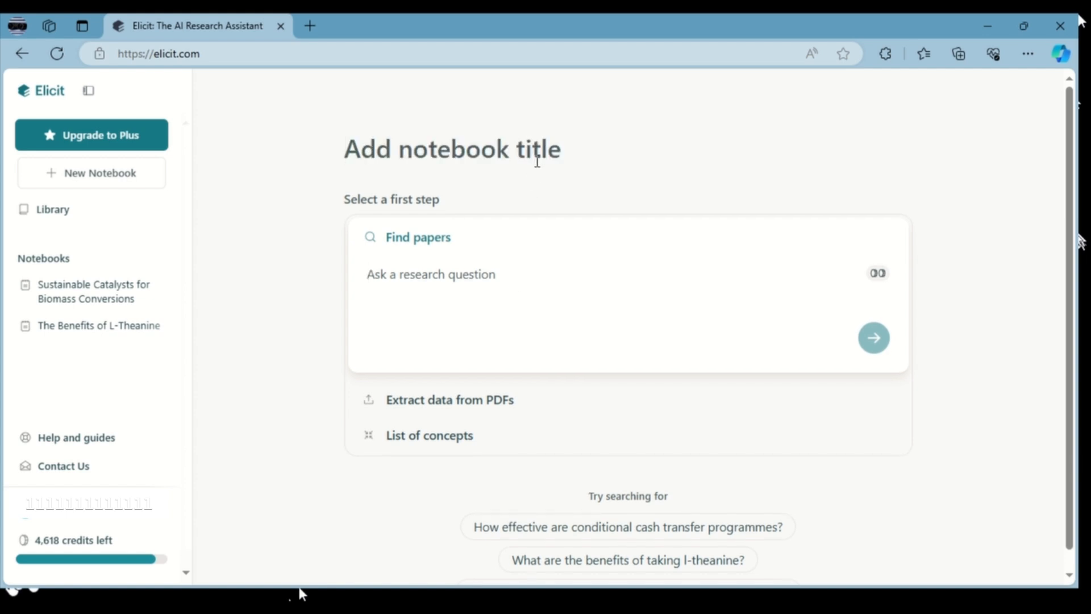
type("Project 1")
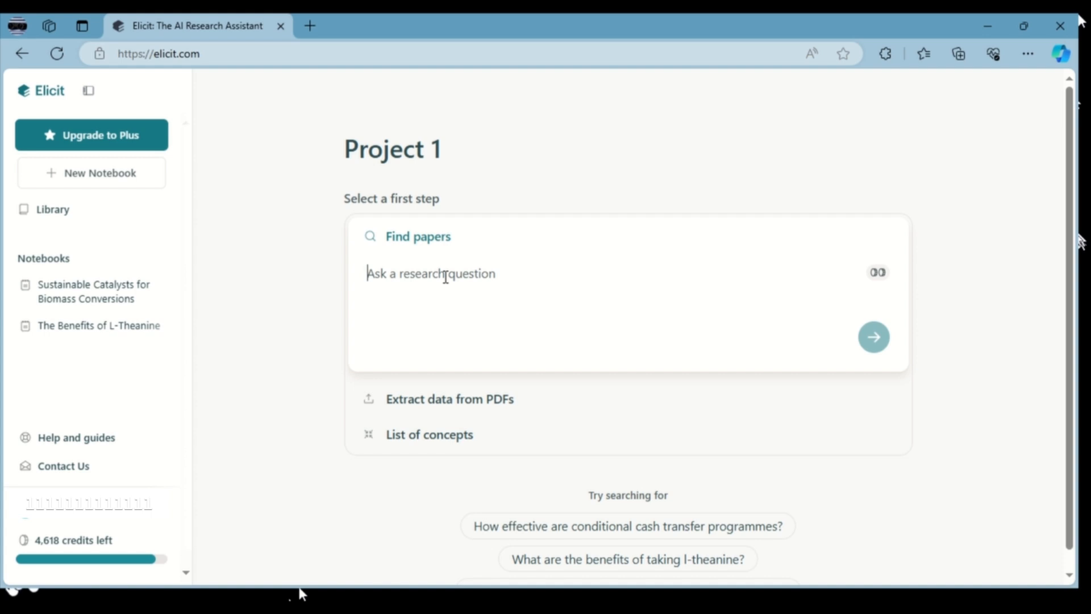
Run a Find papers search for the research question "Drug development for covid-19 virus"
type("D")
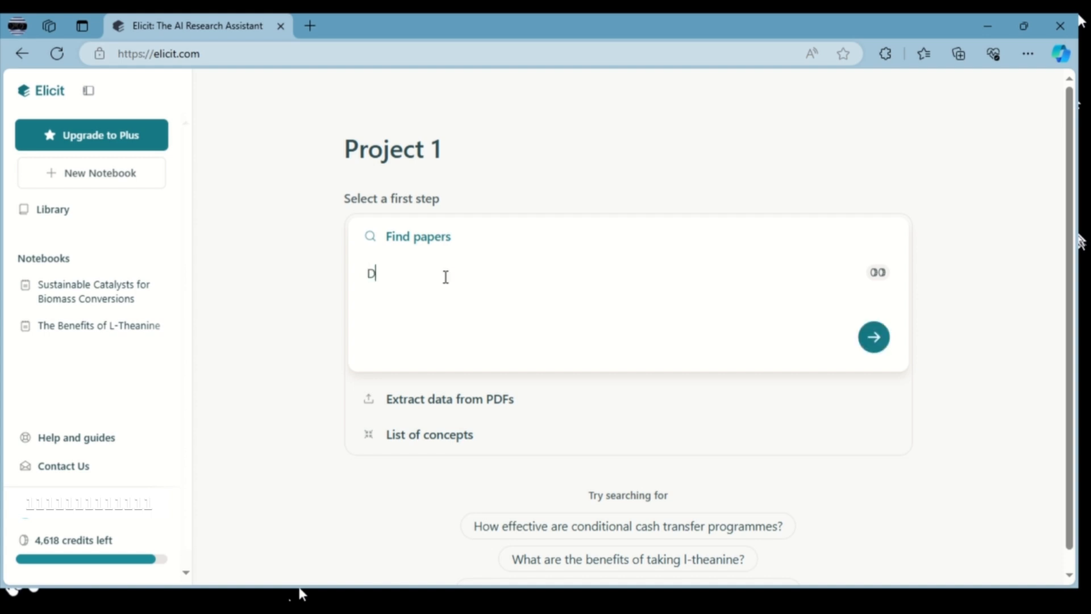
type("rug development for c")
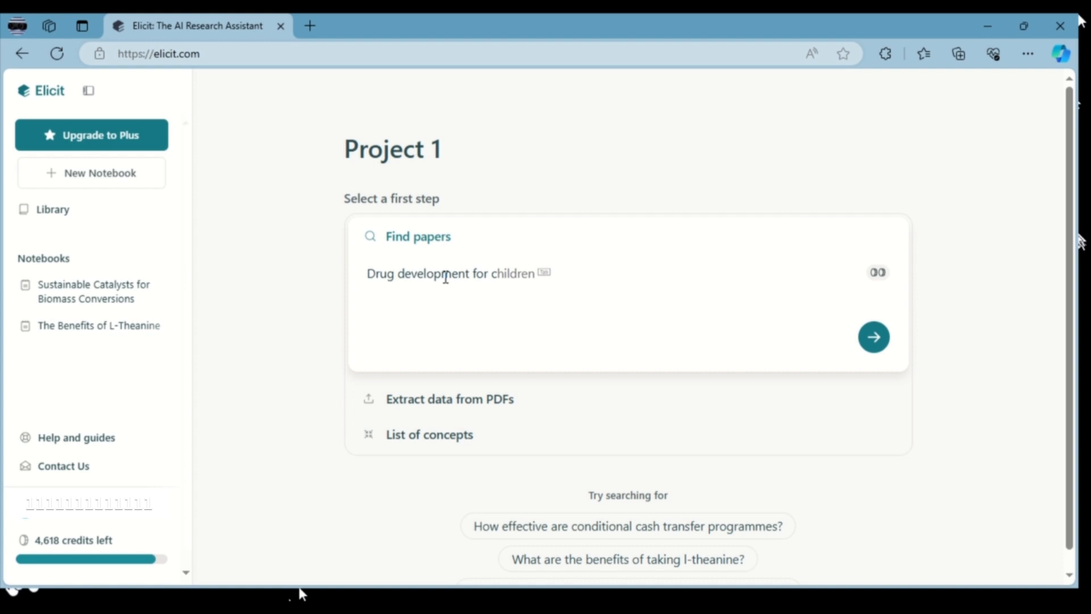
type("ovid-19 virus")
key("Return")
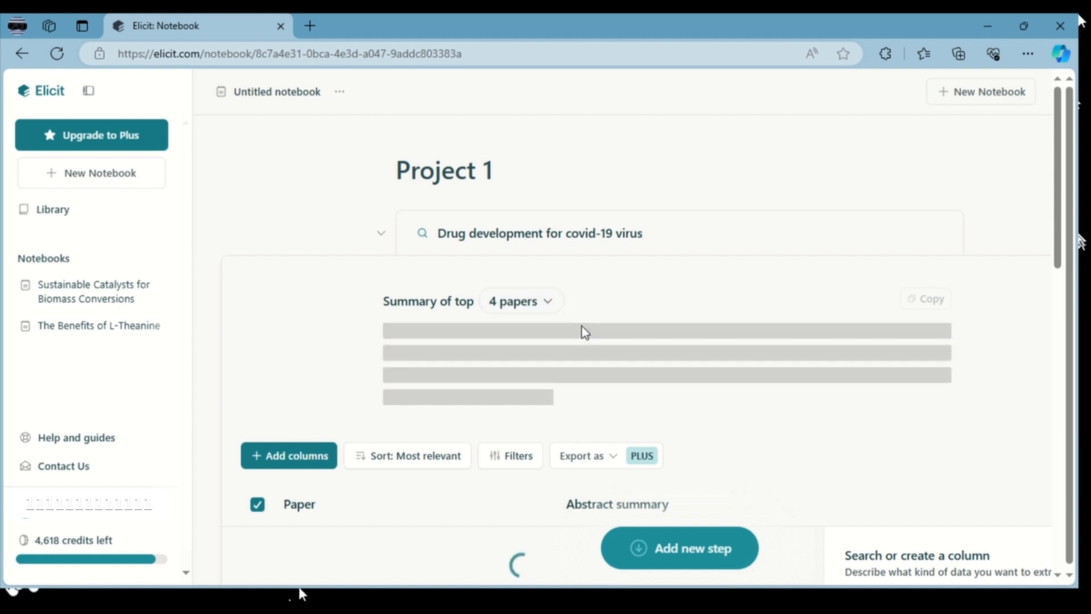
View the options for how many top papers the summary covers, keeping the current selection
scroll(582, 324, "down", 2)
scroll(581, 324, "up", 2)
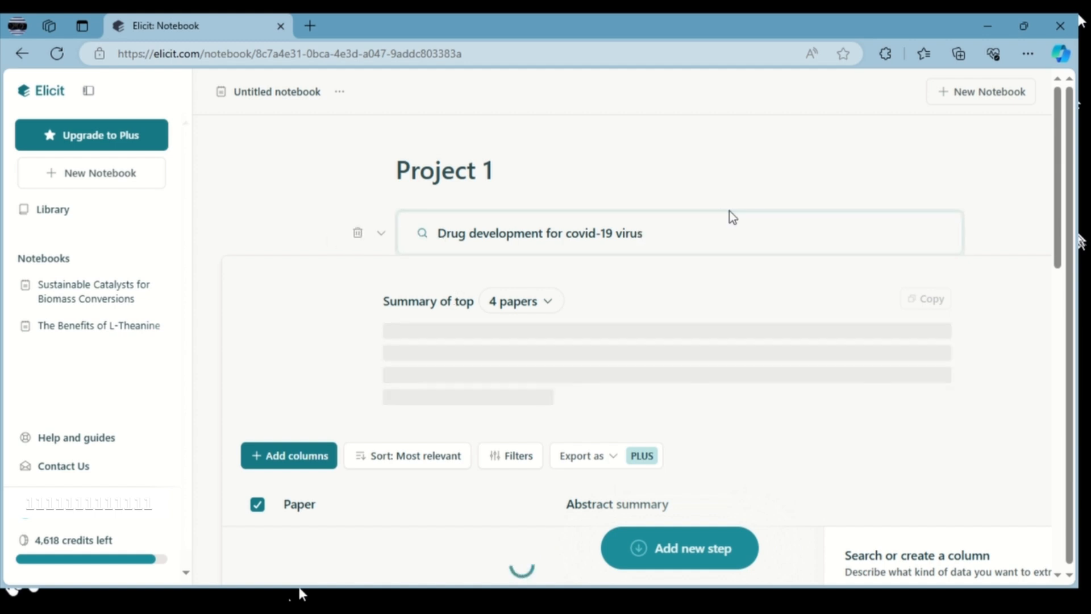
left_click(532, 305)
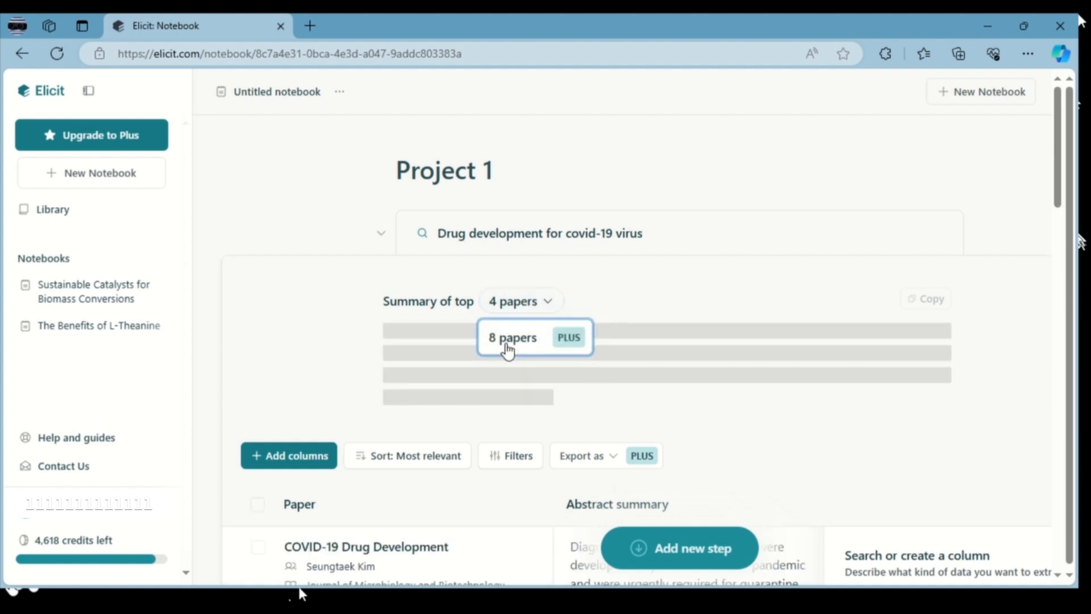
left_click(633, 299)
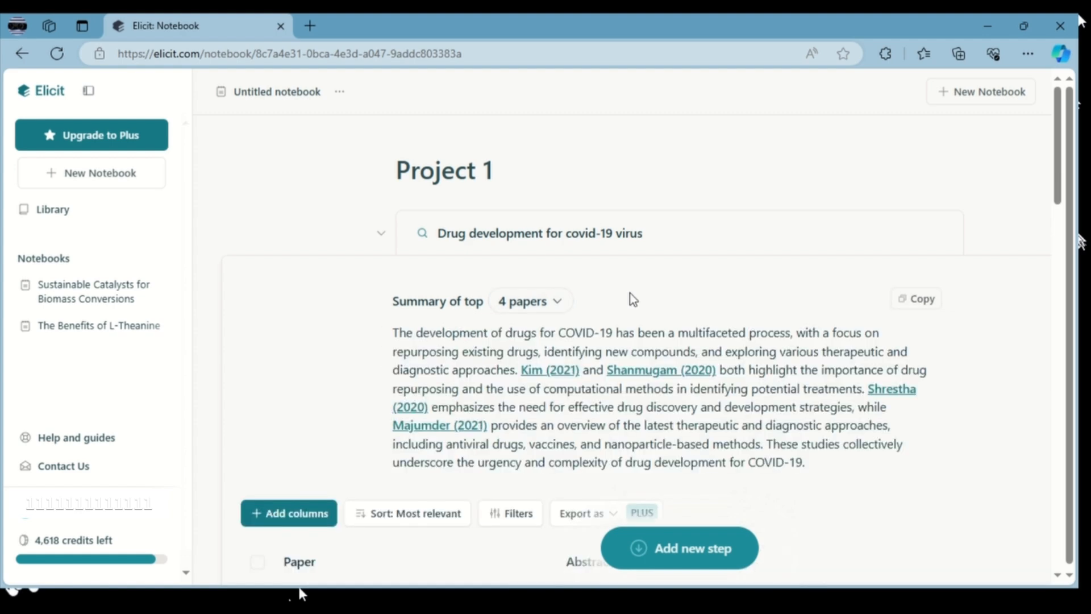
Read the summary of the top 4 papers and look through the listed papers with their abstract summaries
scroll(634, 297, "down", 1)
scroll(492, 312, "down", 15)
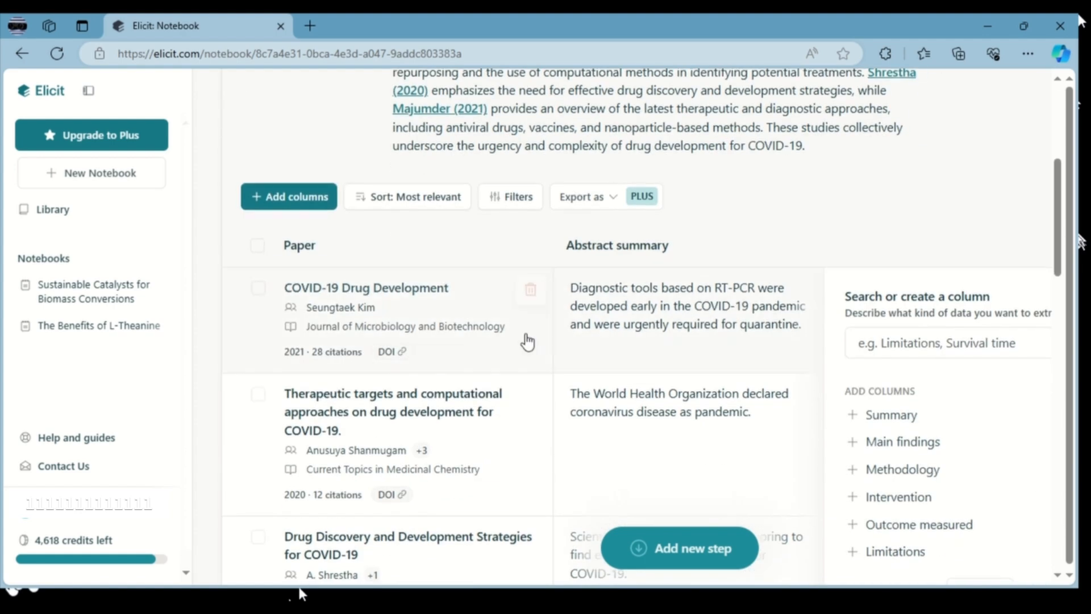
scroll(492, 397, "up", 15)
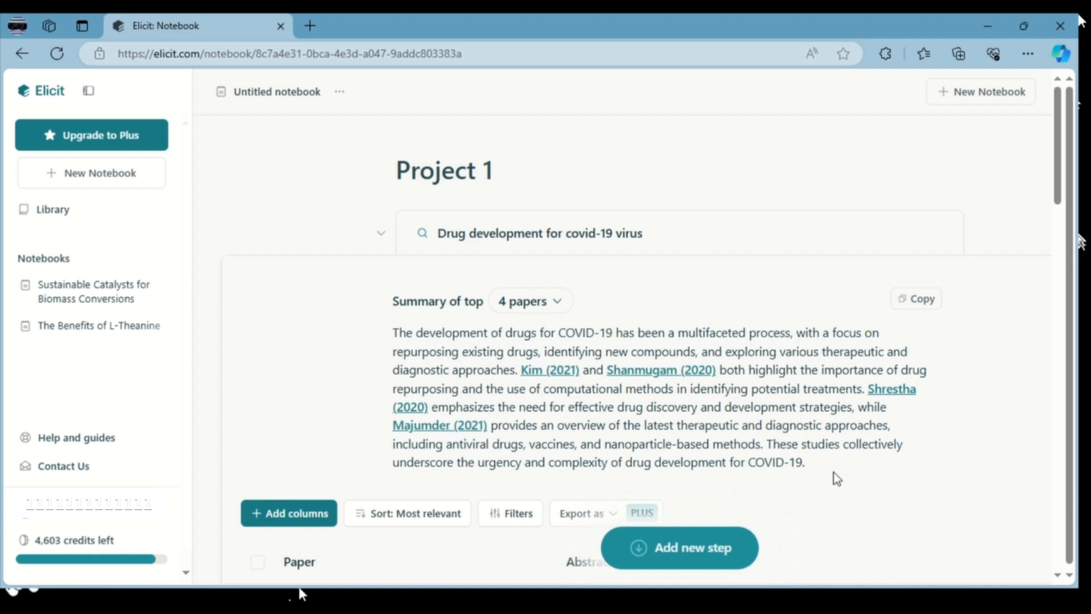
left_click_drag(811, 466, 288, 334)
left_click(776, 491)
left_click(529, 309)
left_click(298, 351)
scroll(299, 352, "down", 3)
scroll(352, 358, "down", 4)
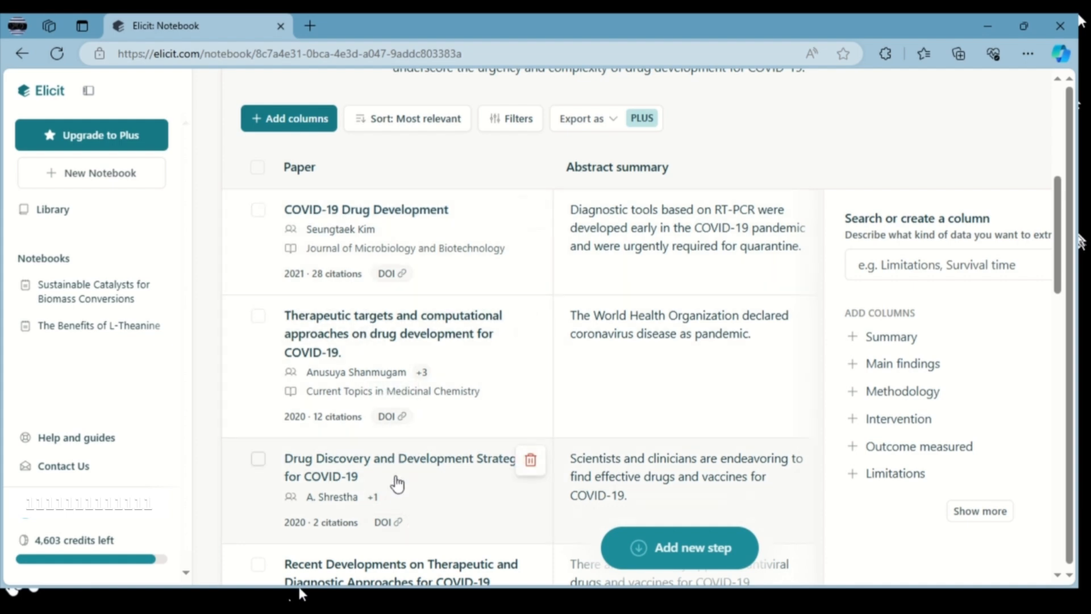
scroll(396, 482, "down", 3)
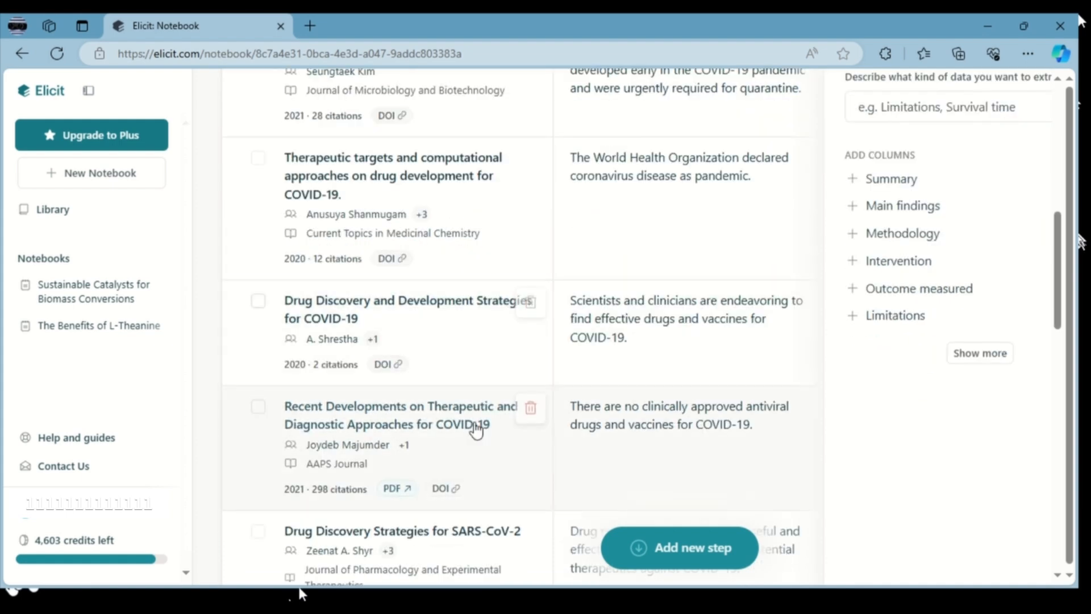
scroll(476, 429, "up", 3)
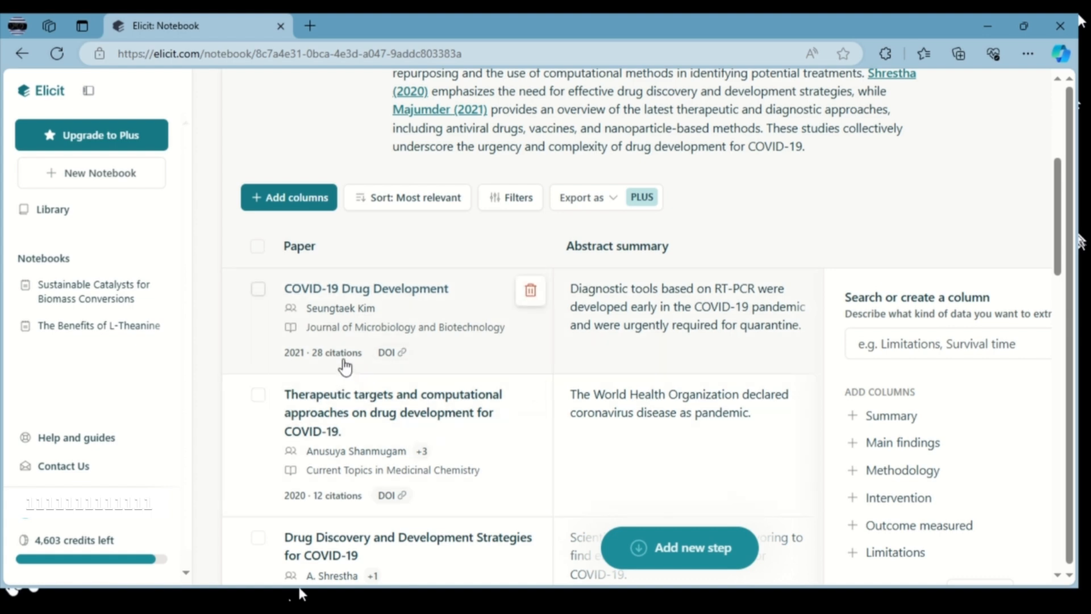
Open the paper "COVID-19 Drug Development", examine its abstract and full text, and return to the notebook
left_click(453, 316)
scroll(470, 332, "up", 4)
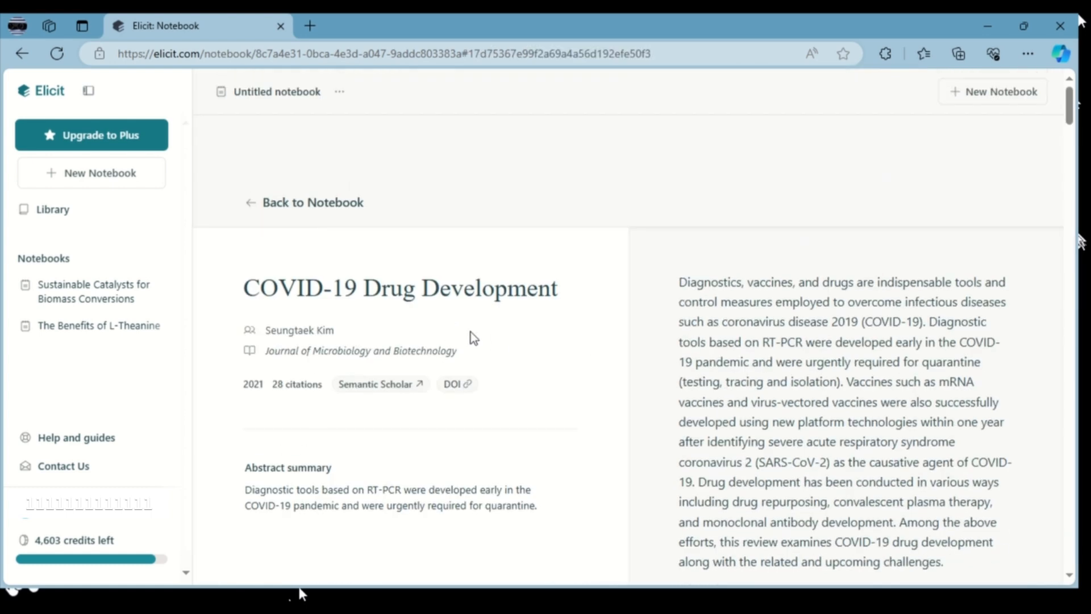
scroll(902, 427, "down", 3)
scroll(471, 351, "up", 4)
scroll(829, 338, "down", 12)
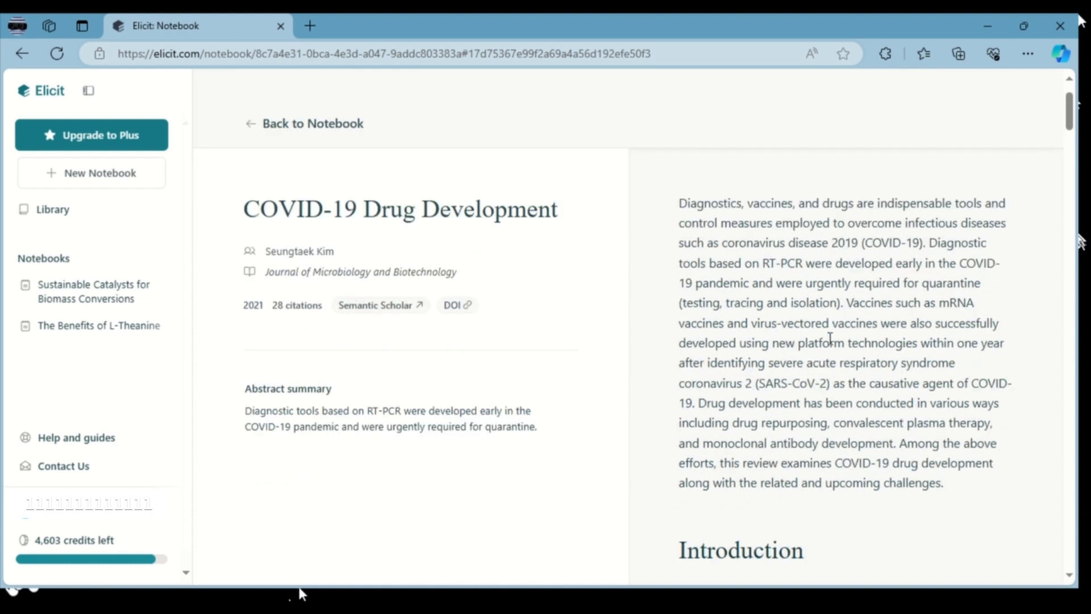
scroll(829, 339, "down", 20)
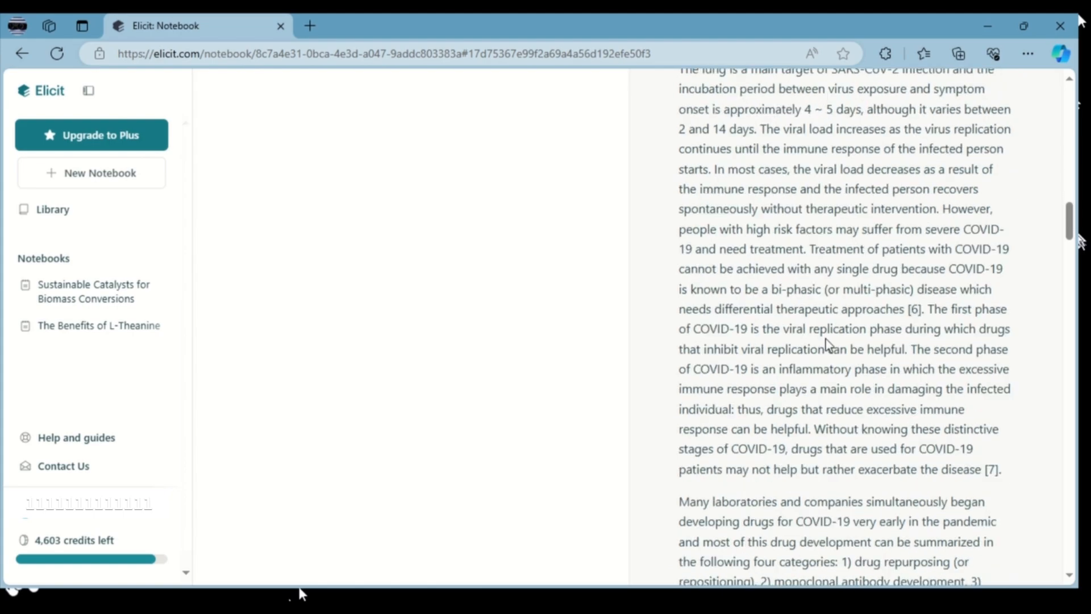
scroll(801, 339, "up", 20)
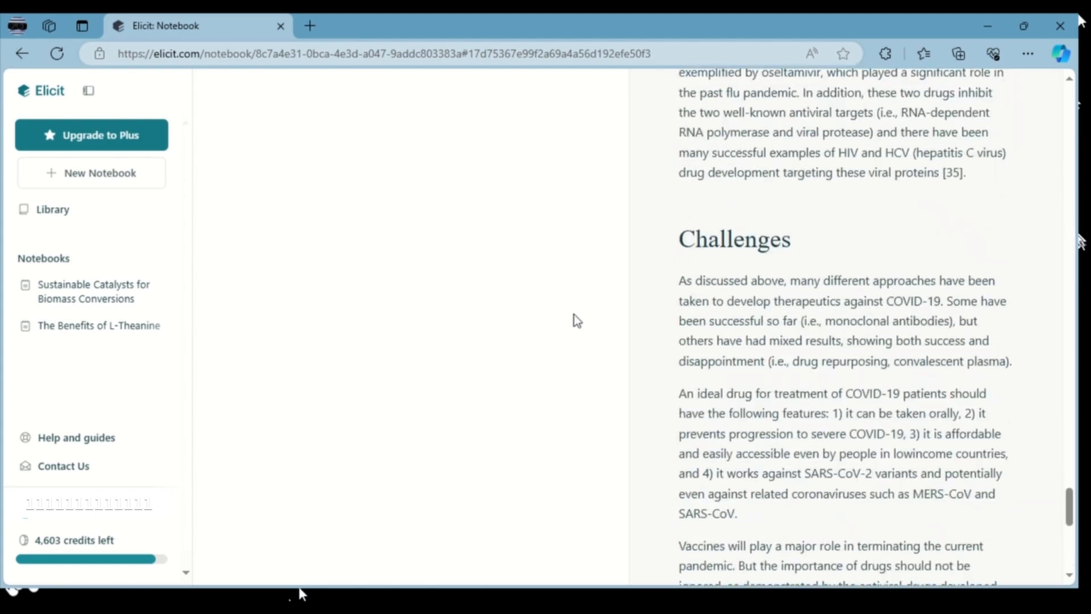
scroll(289, 317, "up", 10)
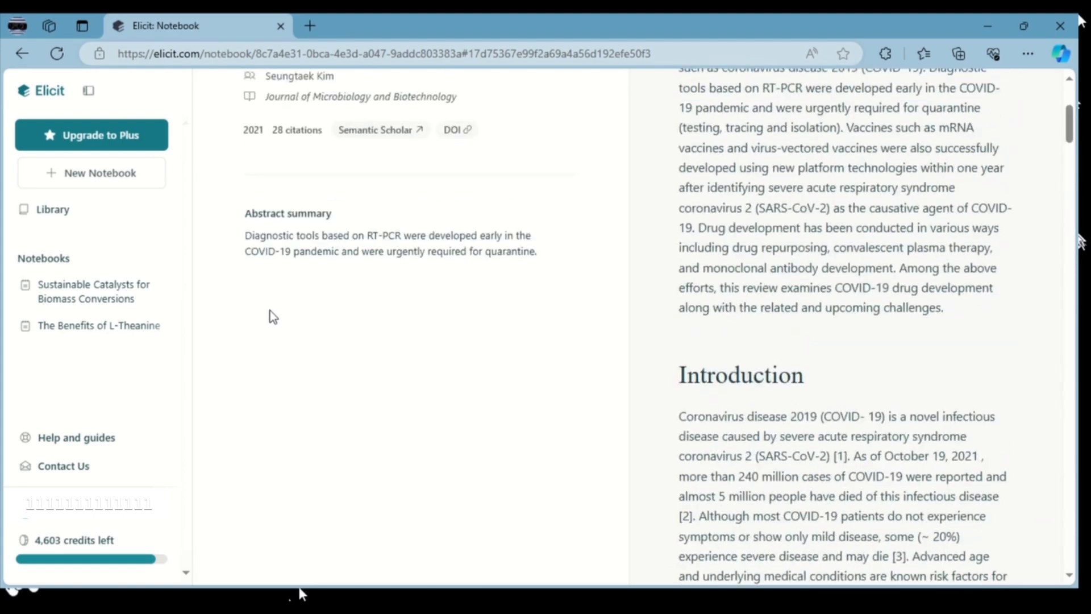
left_click(252, 210)
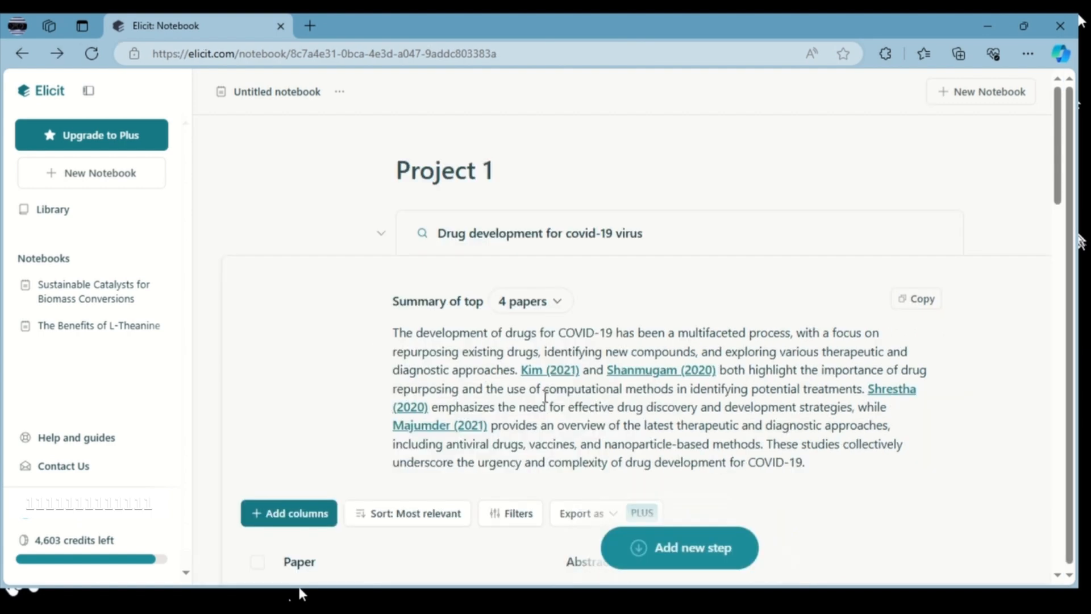
Discard the paper "COVID-19 Drug Development" from the results table
scroll(546, 395, "down", 4)
left_click(534, 370)
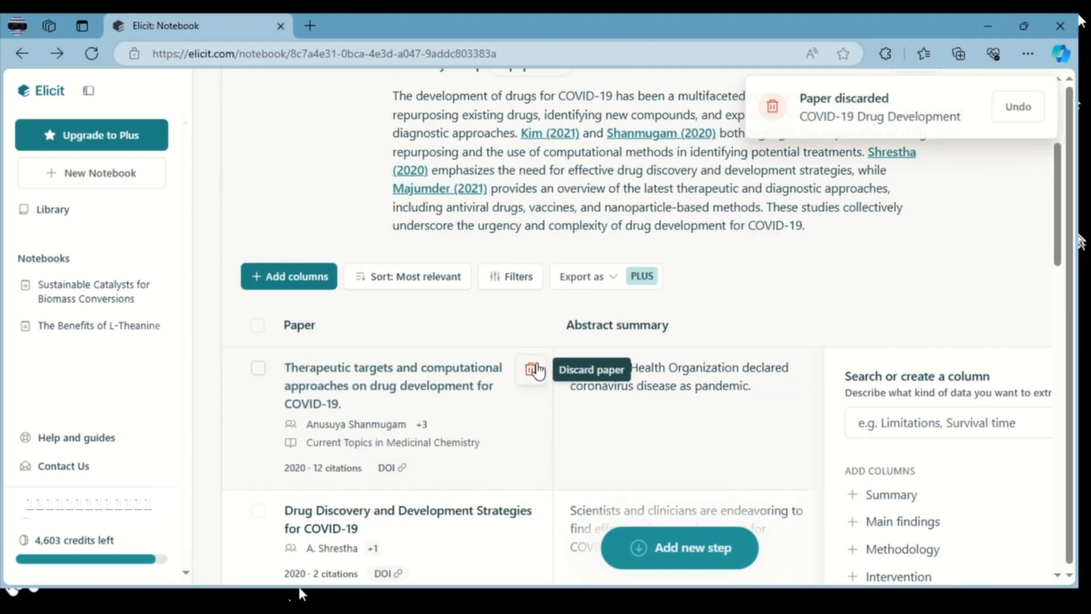
scroll(694, 251, "down", 2)
scroll(785, 226, "up", 5)
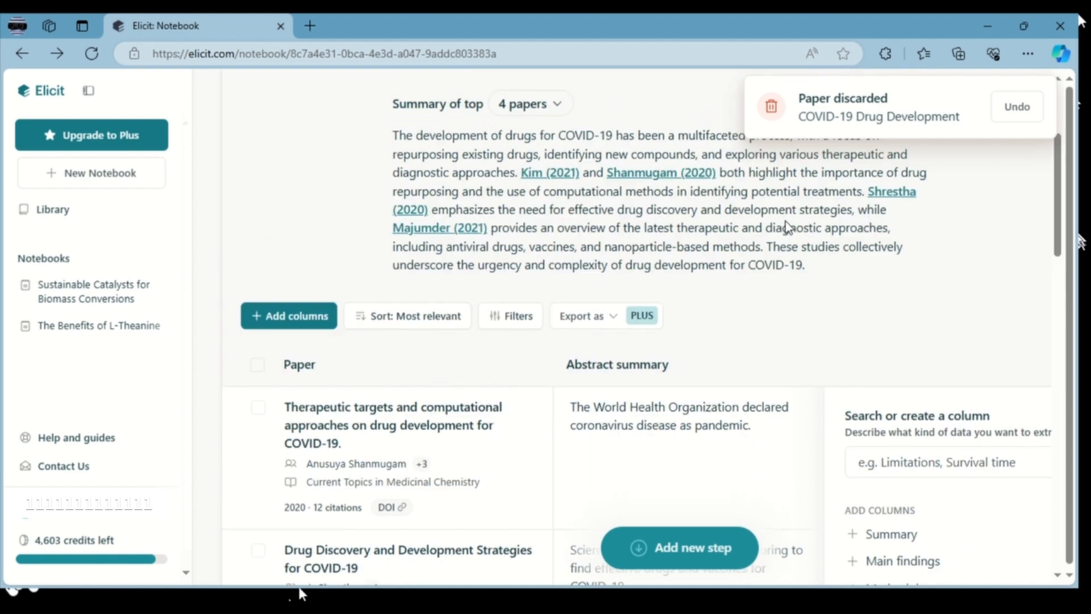
scroll(625, 383, "down", 5)
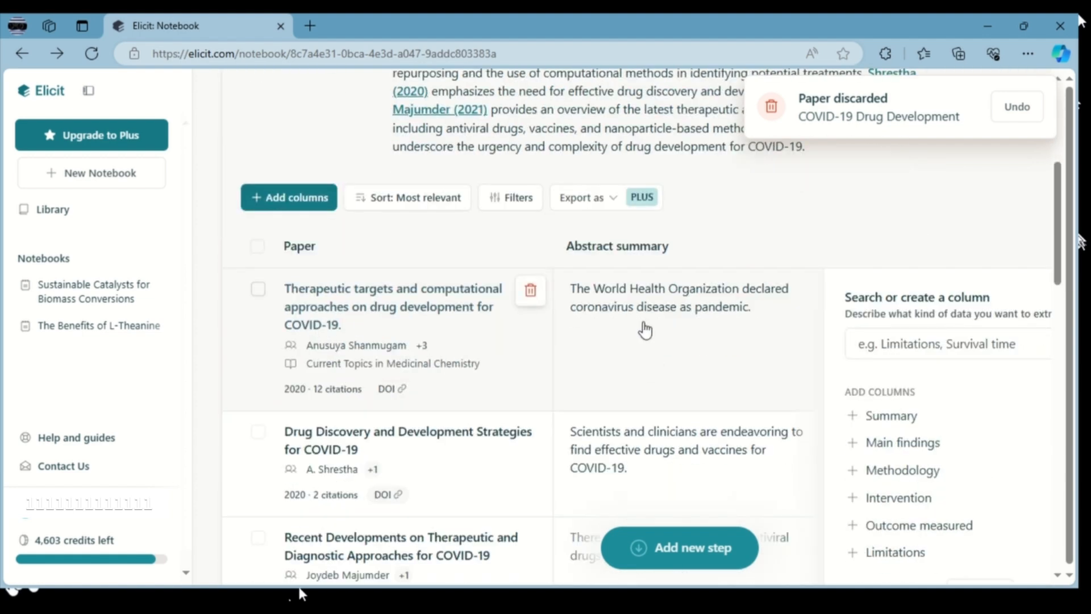
Load more papers at the end of the results table
scroll(653, 320, "down", 15)
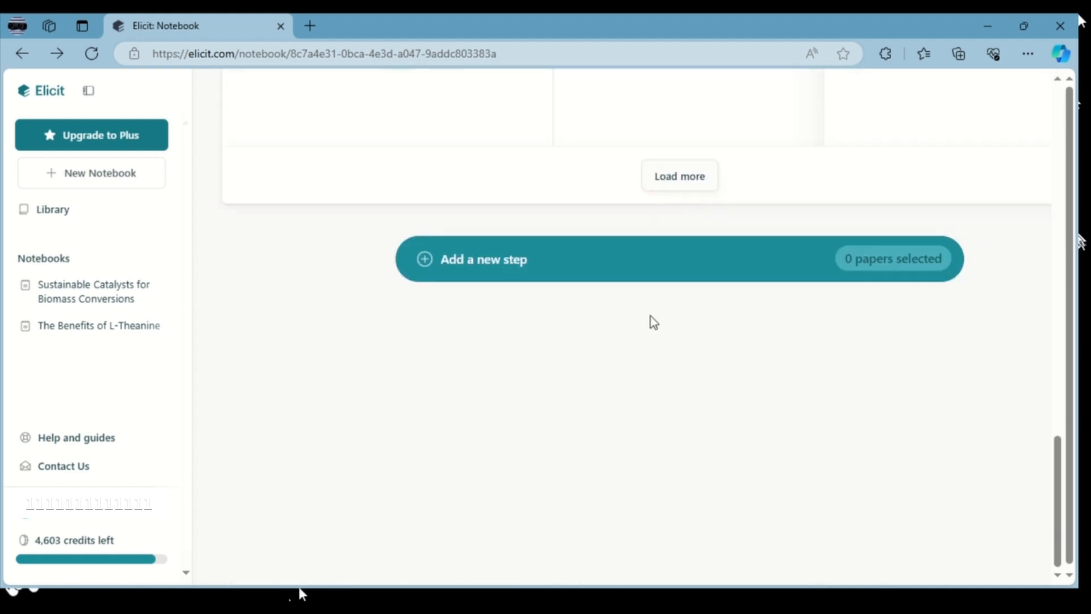
scroll(653, 322, "up", 1)
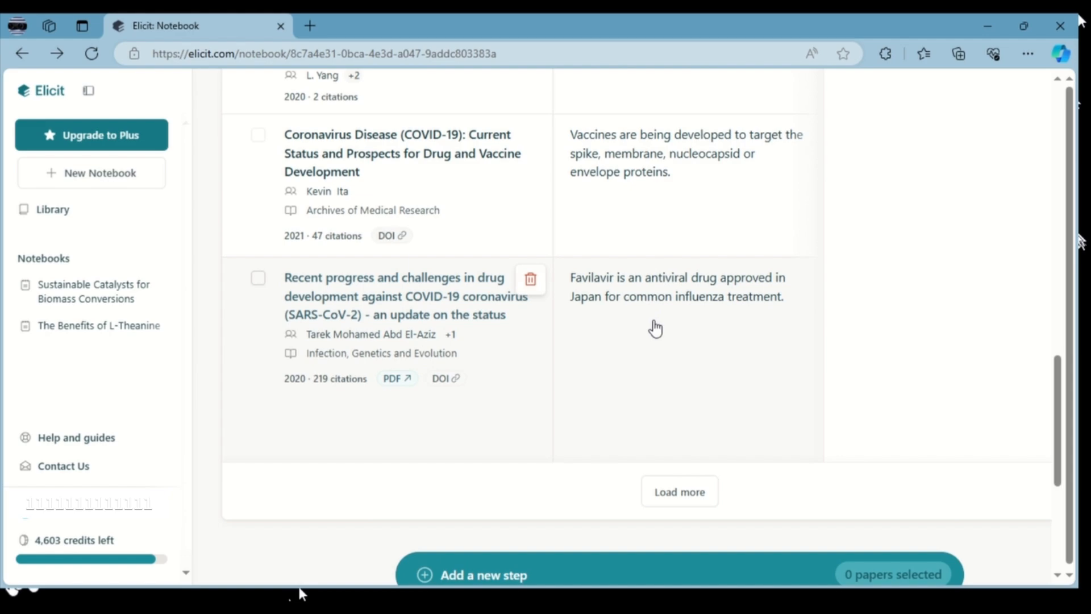
scroll(653, 324, "up", 20)
scroll(622, 370, "down", 7)
scroll(610, 374, "up", 2)
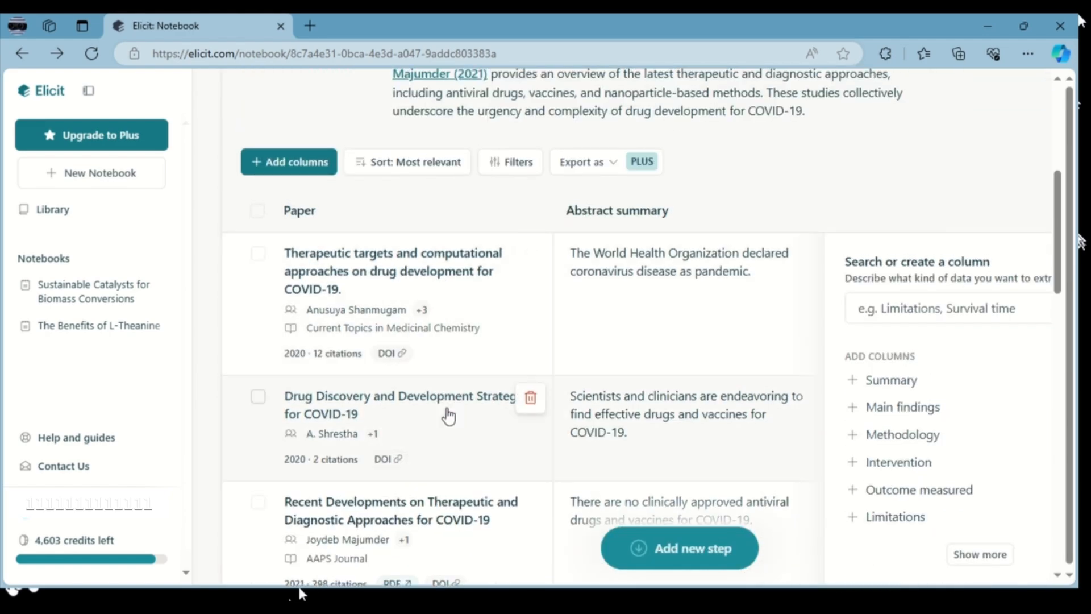
scroll(449, 417, "down", 6)
scroll(445, 448, "down", 4)
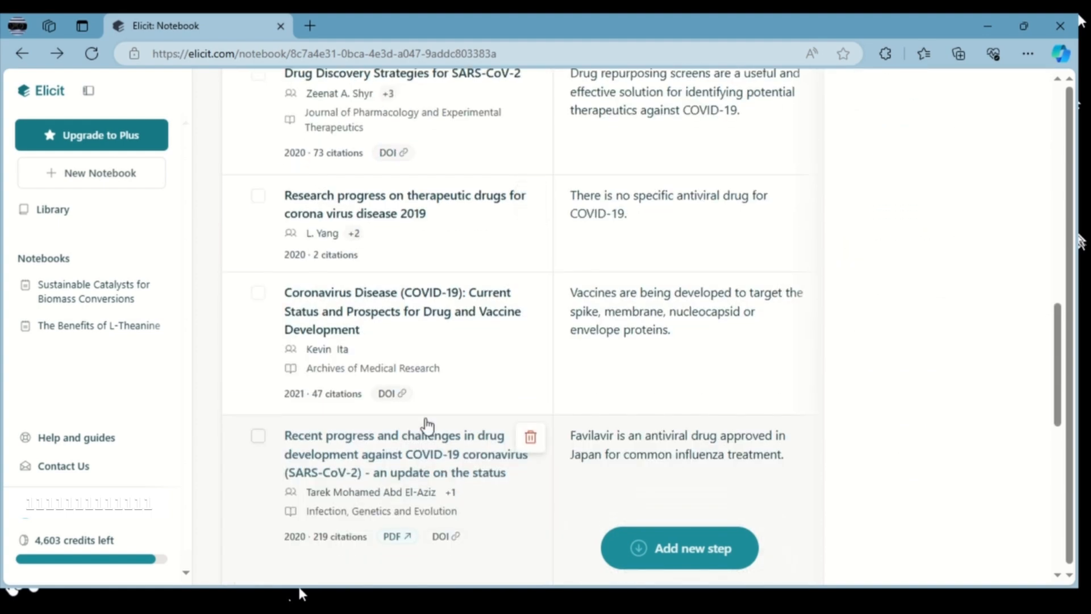
scroll(420, 449, "down", 5)
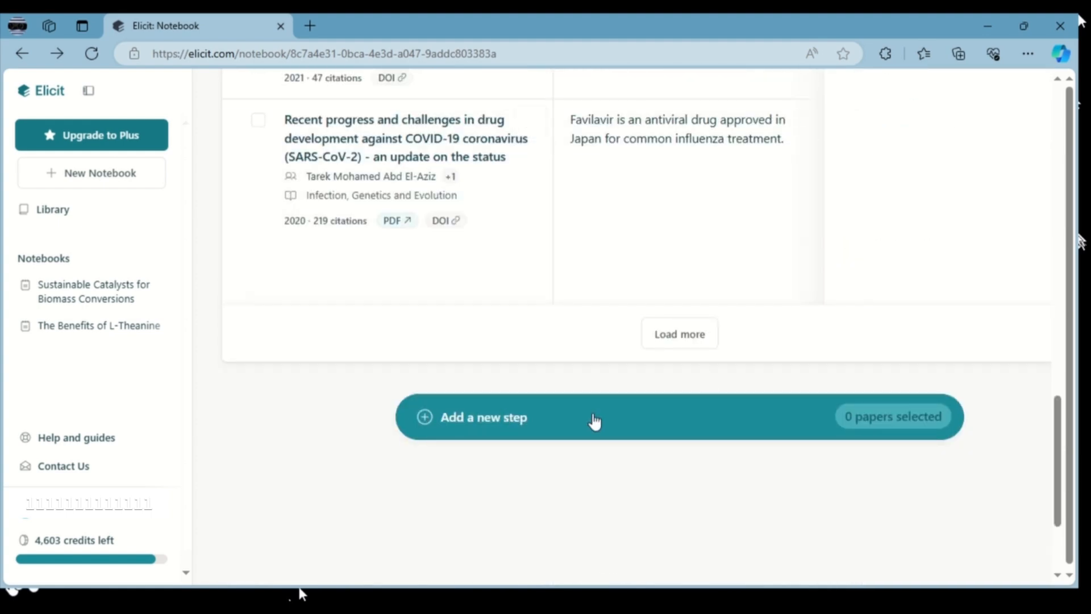
left_click(680, 335)
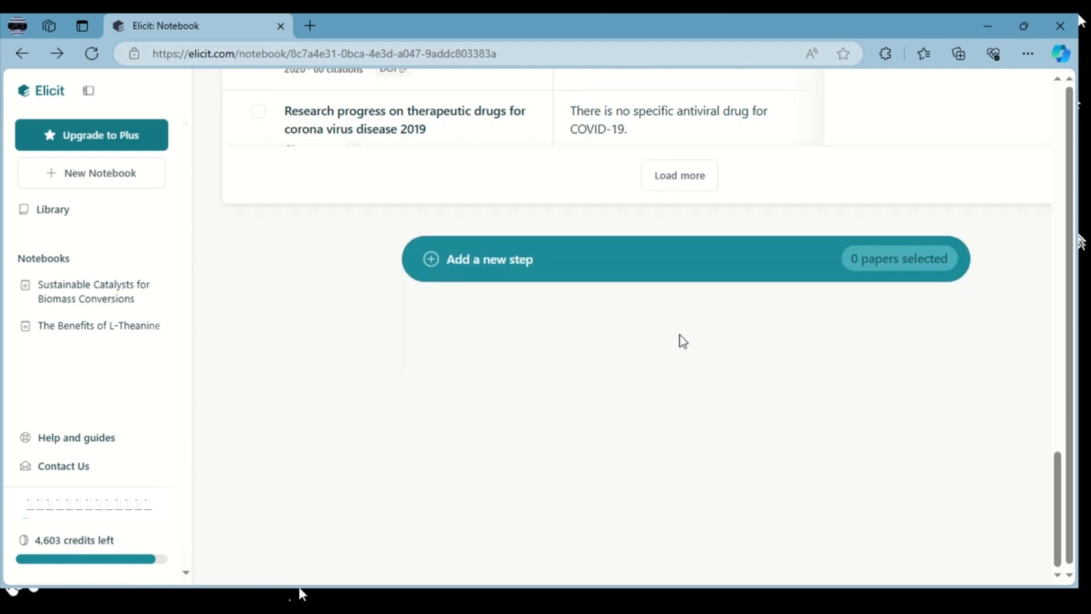
Look through the extended list of papers and their abstract summaries
scroll(654, 370, "up", 4)
scroll(443, 364, "up", 1)
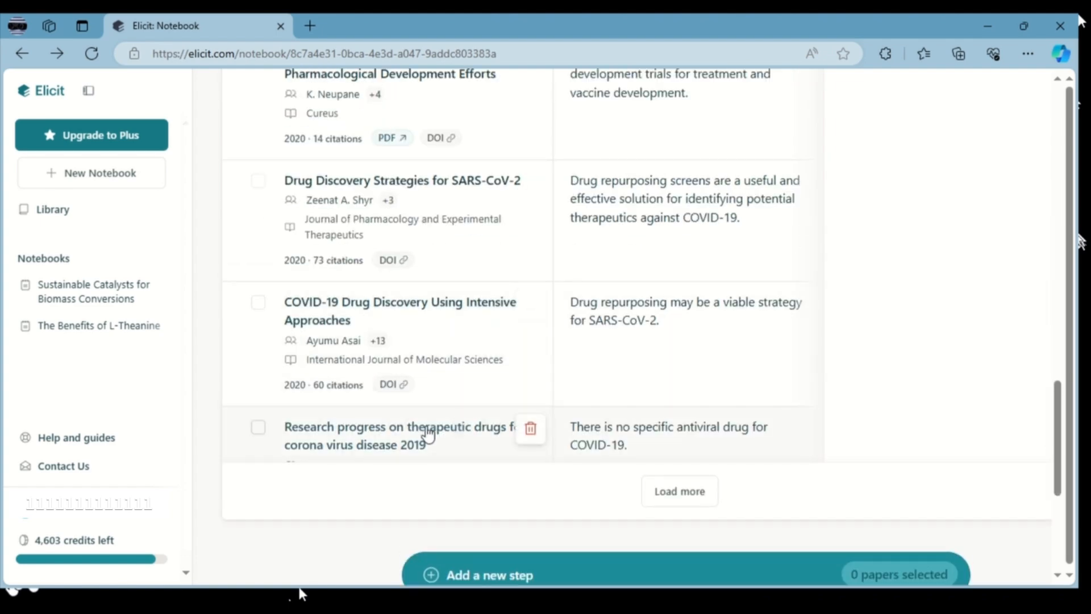
scroll(427, 429, "up", 4)
scroll(426, 427, "down", 7)
scroll(397, 303, "up", 10)
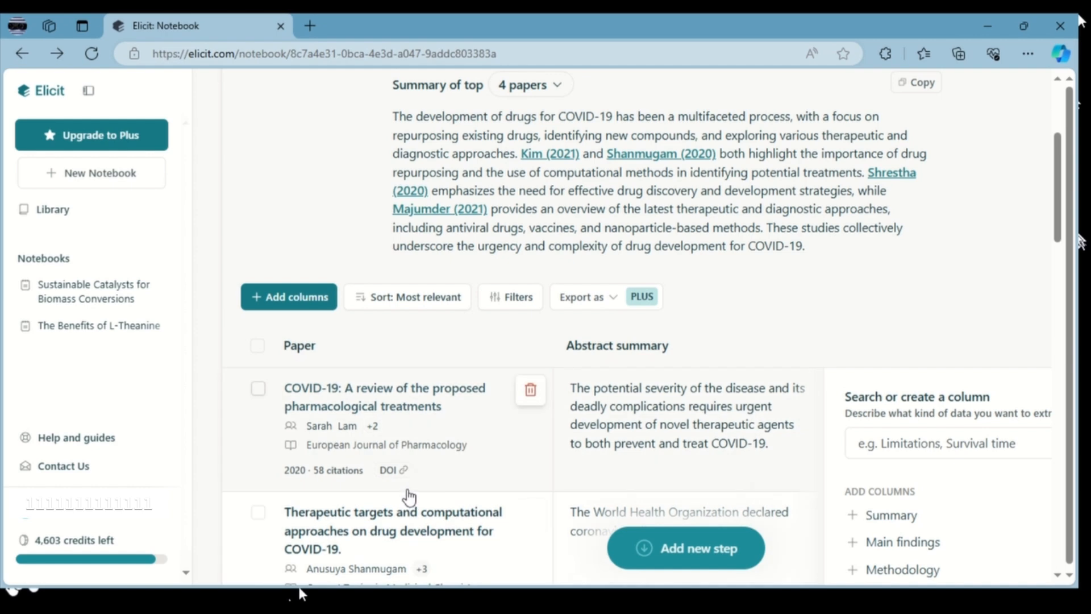
scroll(408, 497, "down", 1)
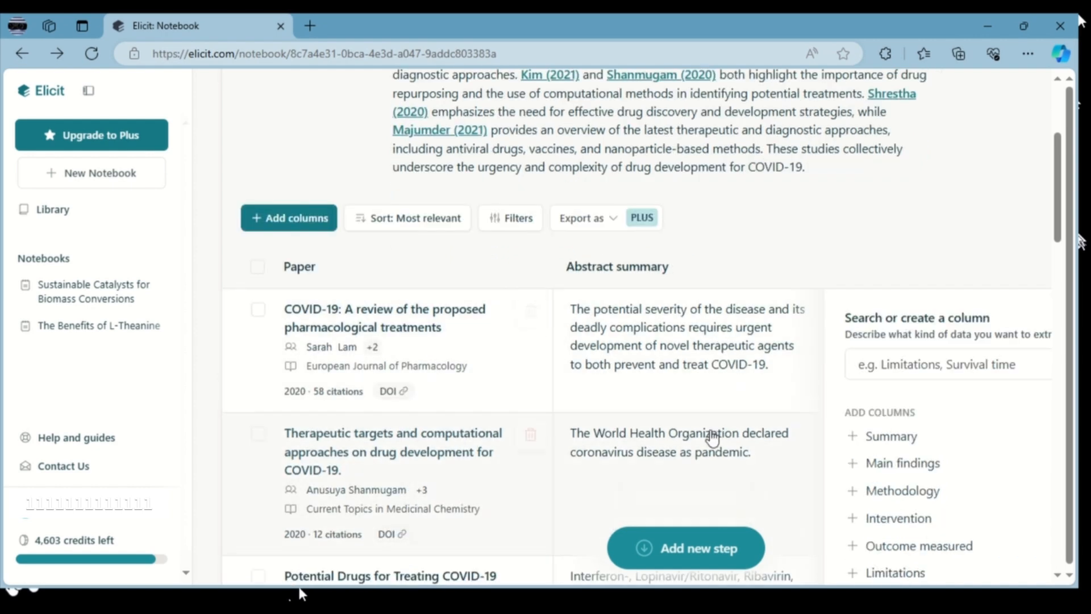
scroll(697, 462, "down", 1)
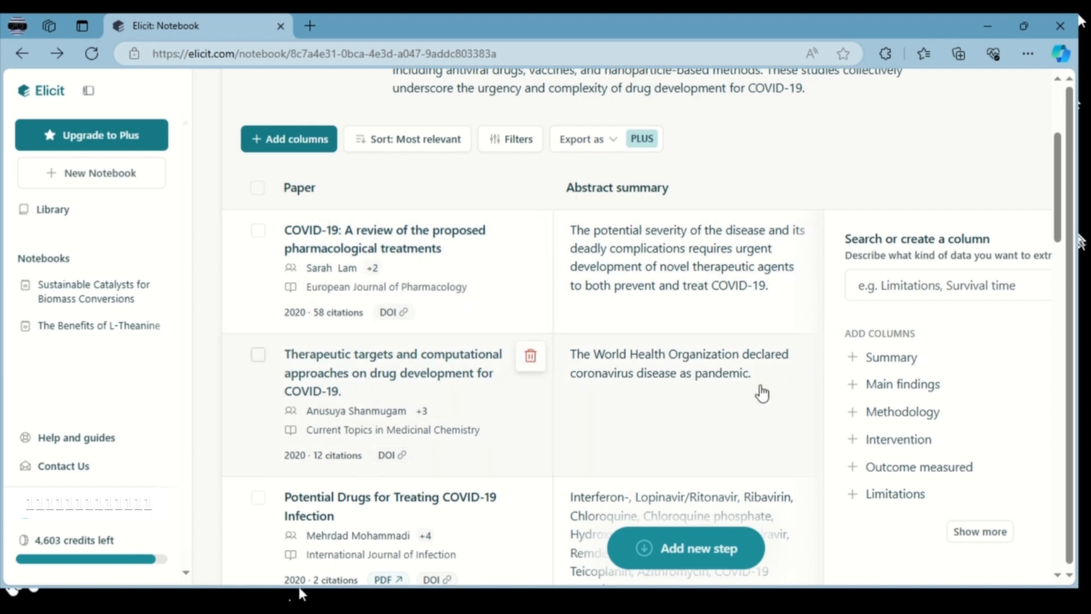
scroll(762, 392, "down", 2)
scroll(739, 392, "down", 4)
scroll(739, 392, "down", 3)
scroll(739, 392, "up", 8)
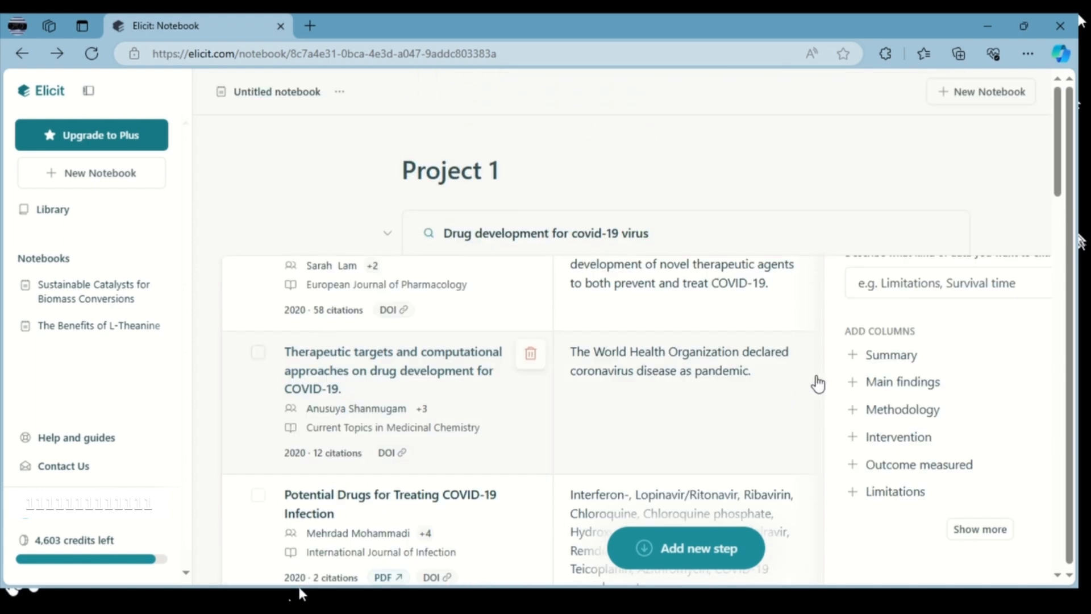
Add a Main findings column to the results table
scroll(904, 379, "up", 5)
scroll(886, 398, "down", 5)
scroll(897, 445, "up", 4)
scroll(898, 443, "down", 3)
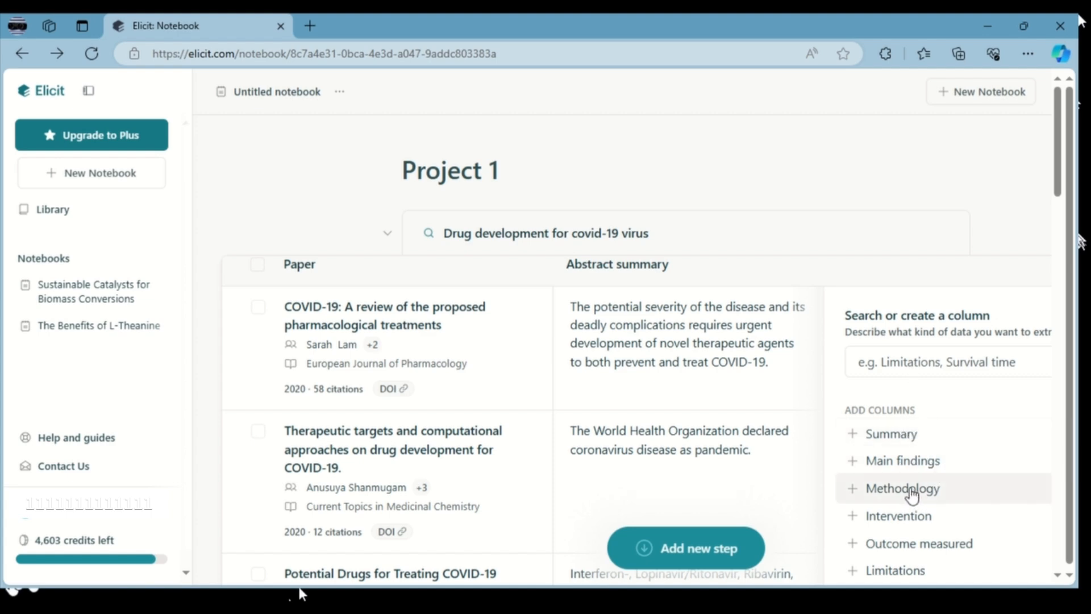
scroll(911, 496, "down", 4)
scroll(955, 463, "up", 4)
scroll(904, 455, "down", 1)
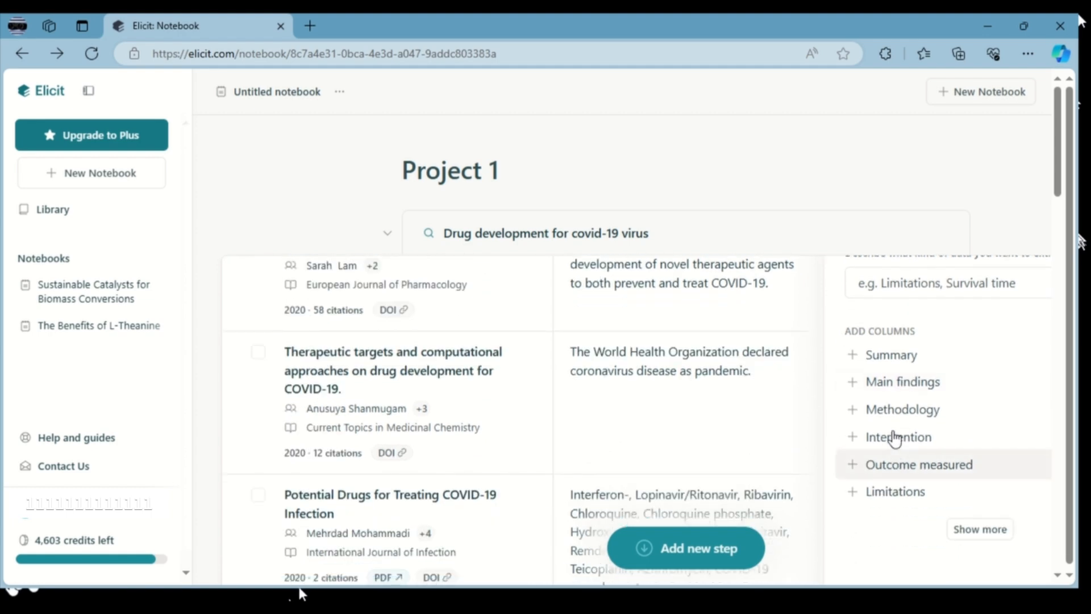
left_click(883, 383)
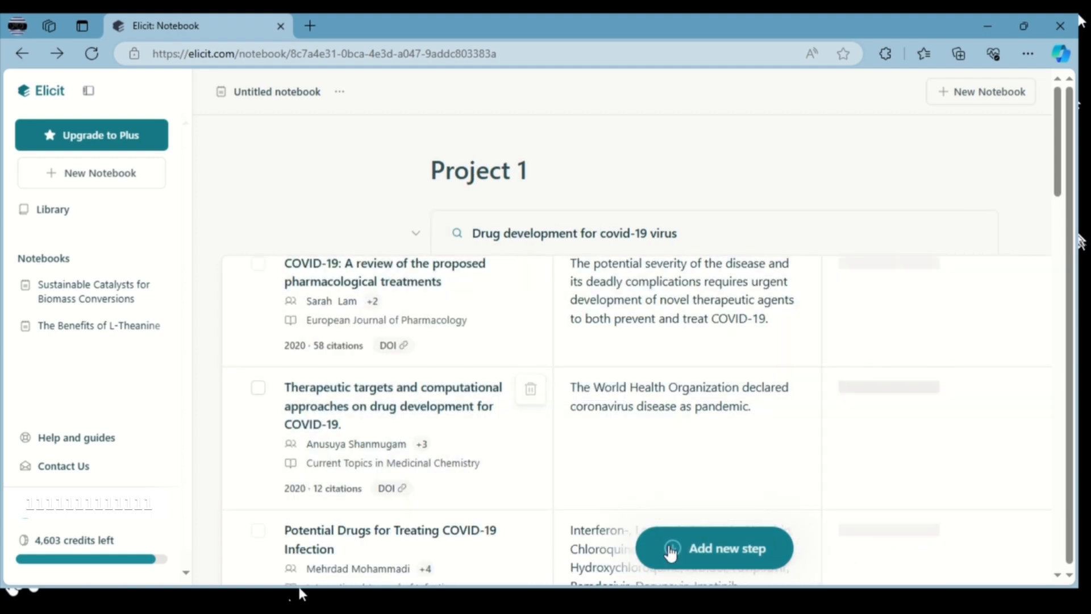
scroll(537, 424, "up", 3)
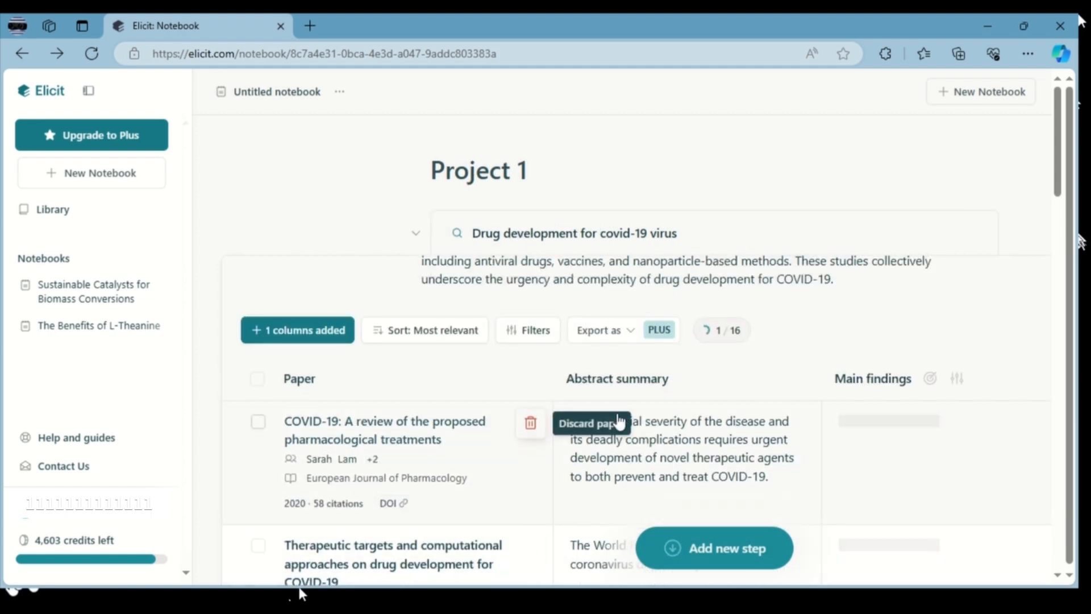
Read the Main findings extracted for each paper across the full column width and check which other columns can be added
scroll(870, 472, "down", 1)
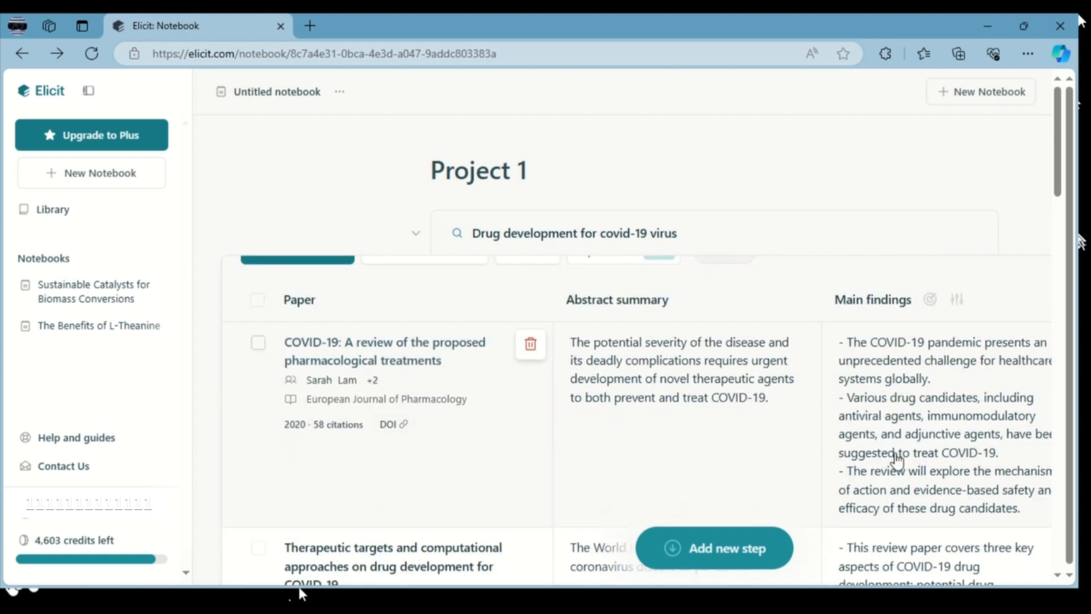
scroll(898, 460, "down", 7)
scroll(905, 474, "up", 1)
scroll(905, 475, "down", 6)
scroll(905, 472, "down", 10)
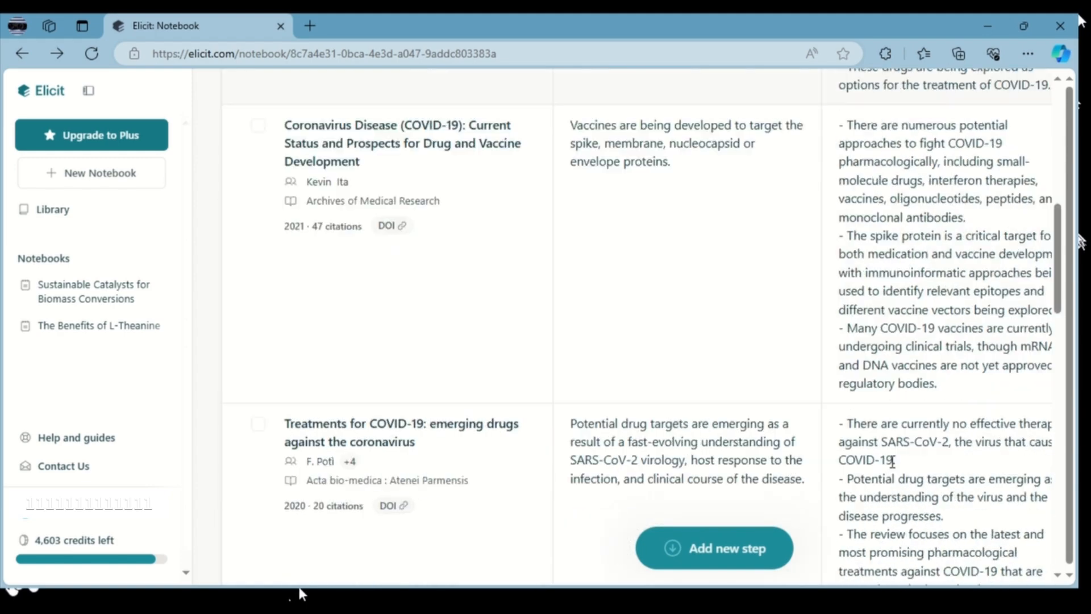
scroll(893, 461, "down", 5)
scroll(887, 464, "up", 15)
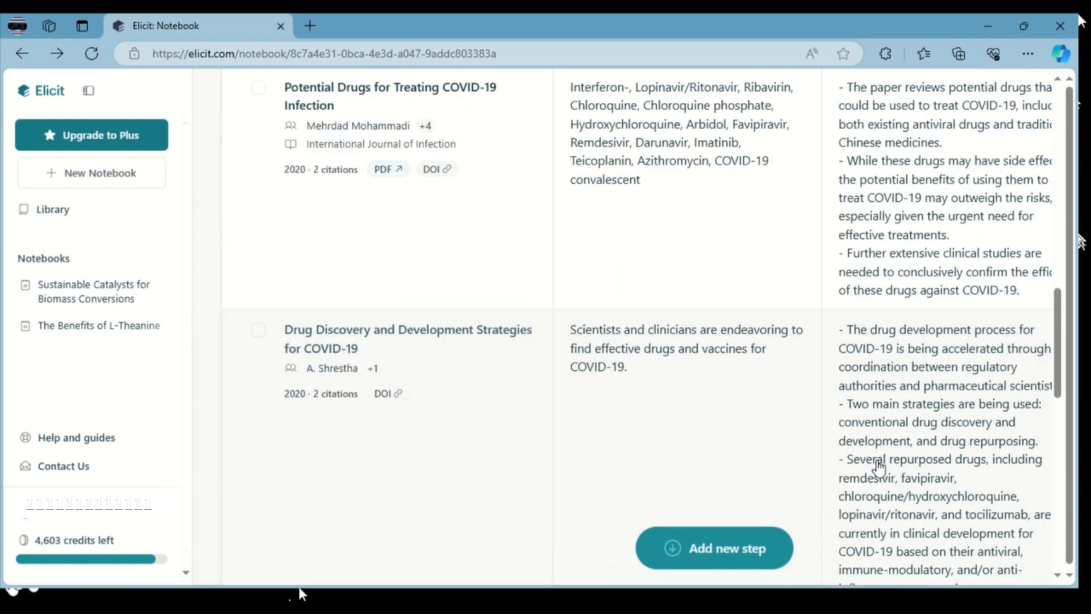
scroll(783, 510, "up", 10)
scroll(939, 439, "down", 4)
scroll(868, 528, "down", 20)
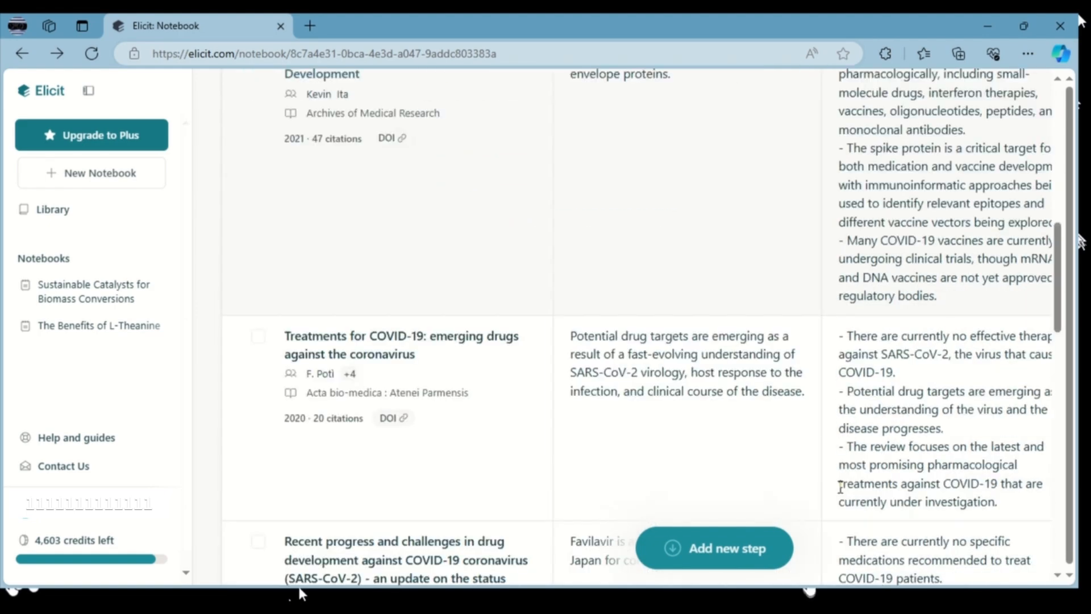
left_click_drag(918, 269, 1078, 261)
scroll(726, 354, "up", 9)
scroll(932, 330, "up", 10)
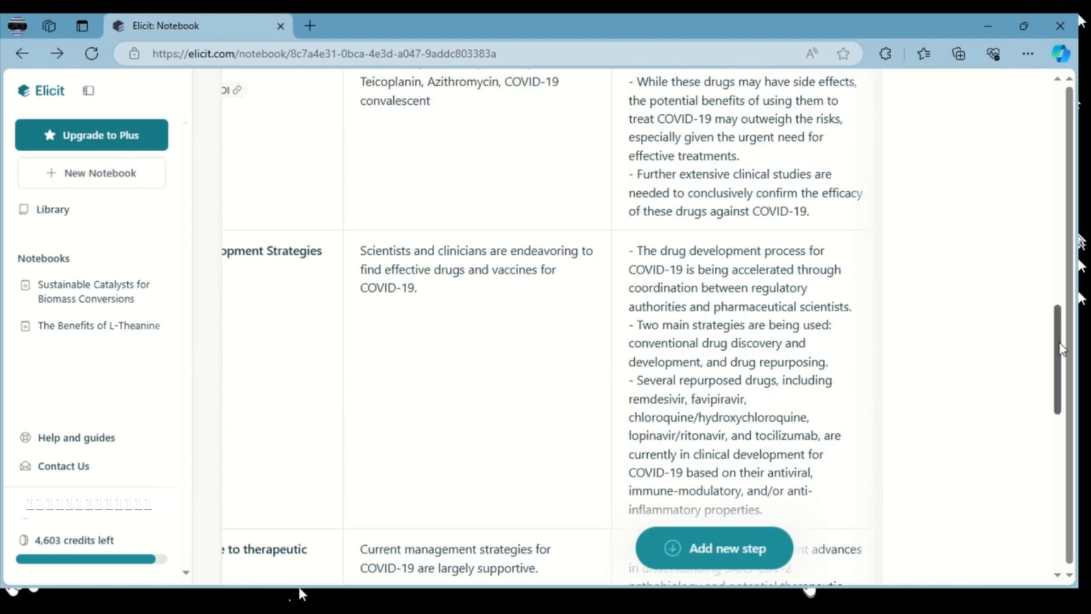
scroll(1035, 262, "up", 8)
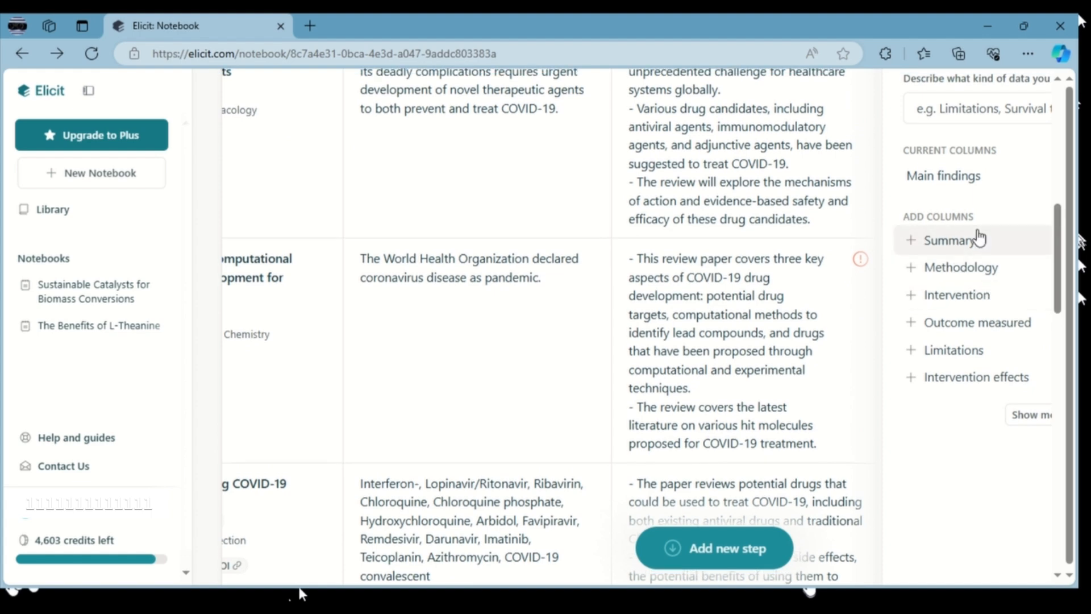
Expand the list of columns that can be added and look through the additional options
left_click(1025, 420)
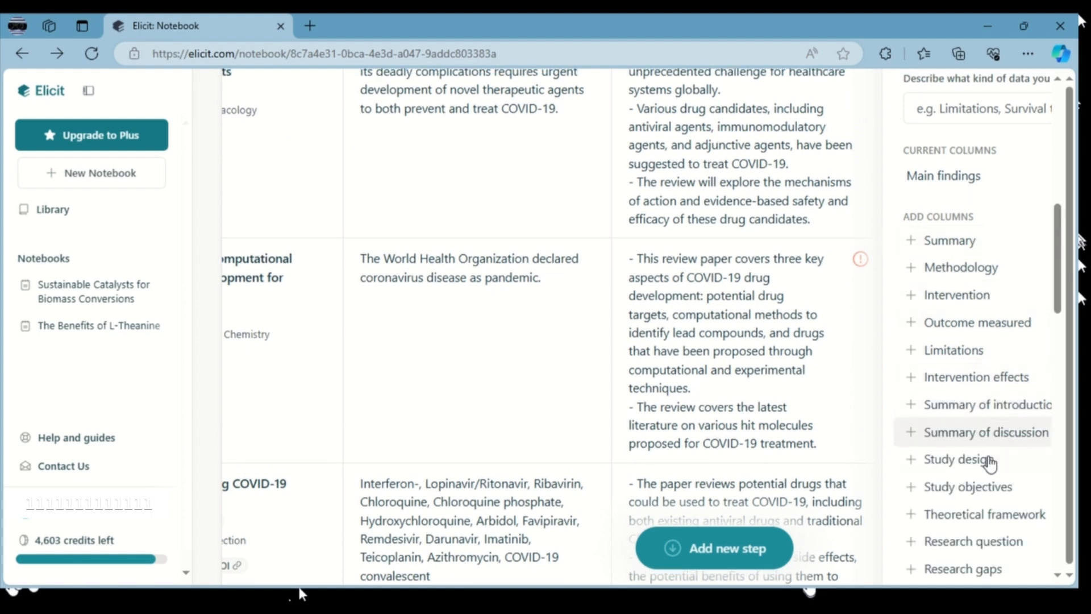
scroll(984, 468, "down", 7)
scroll(984, 467, "up", 7)
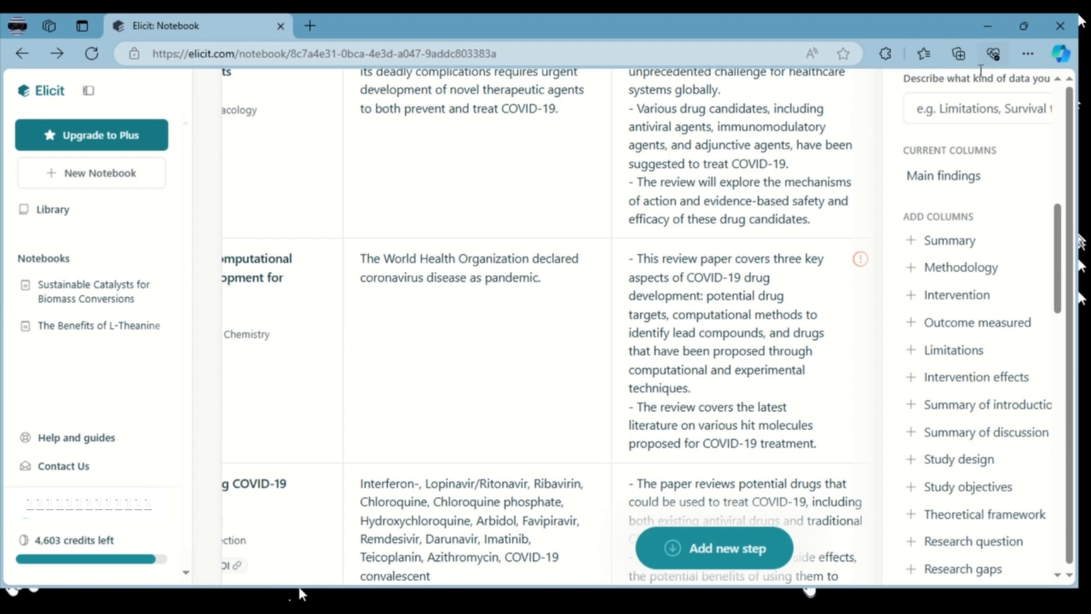
Enter "limitations" as a new column for the results table and start creating it as a custom column
left_click(956, 115)
scroll(978, 199, "up", 5)
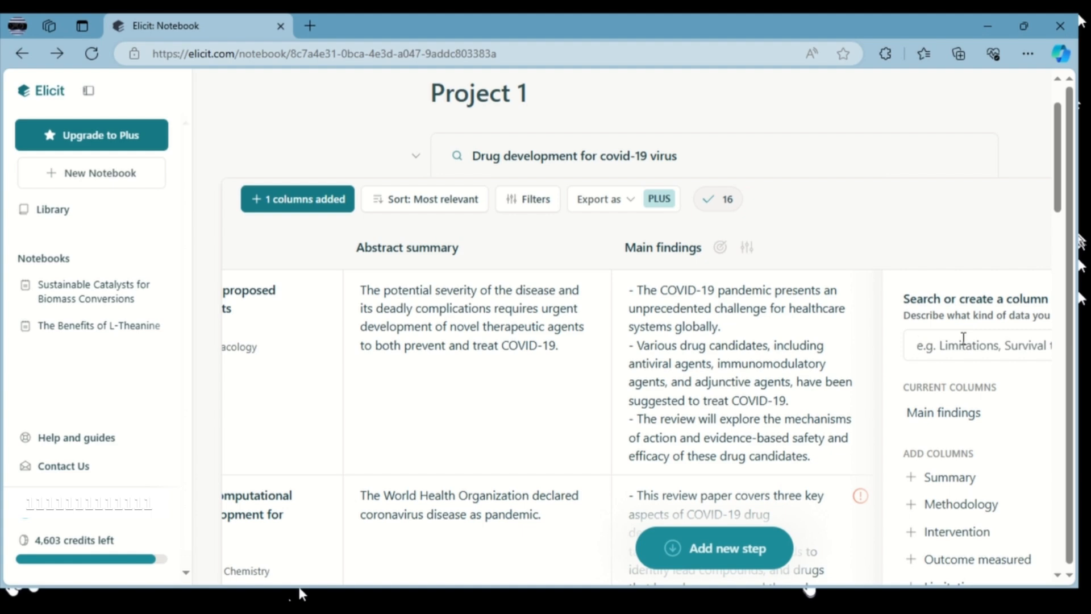
type("limitaions")
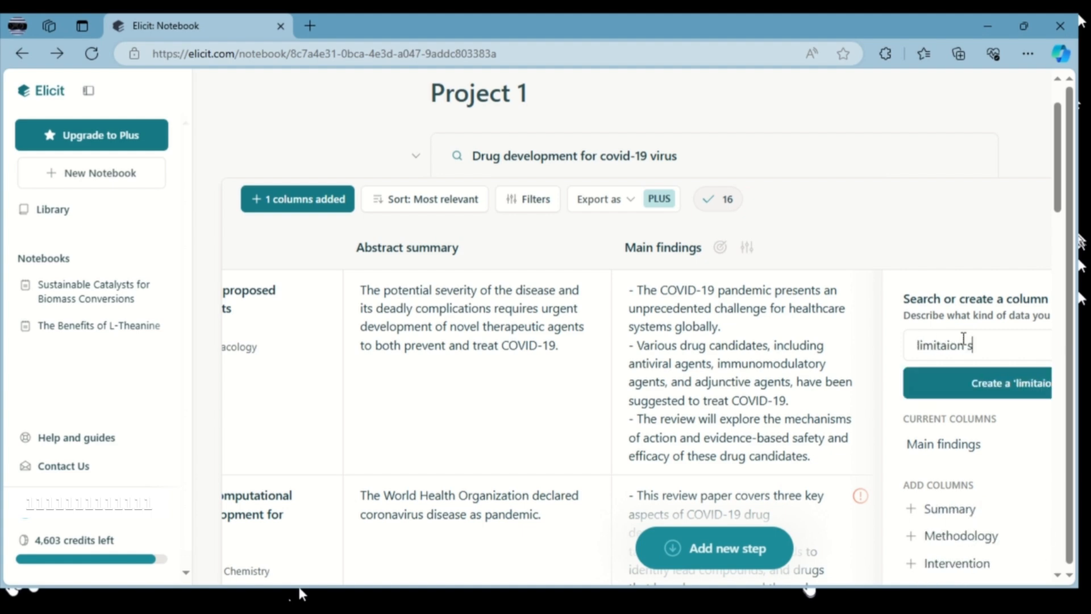
key("BackSpace")
type("s")
scroll(1011, 432, "down", 10)
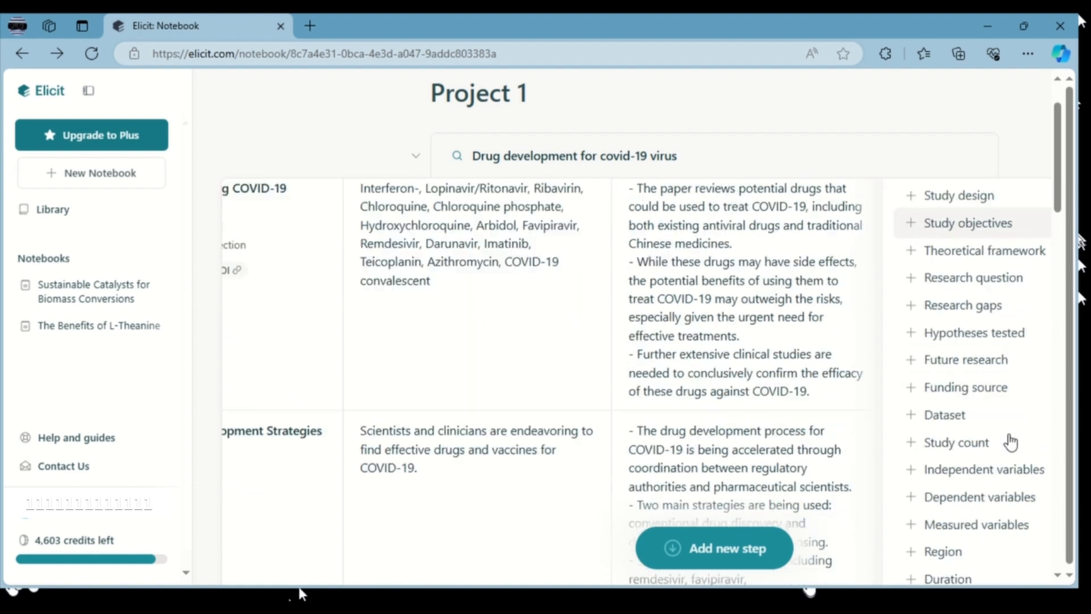
scroll(1011, 443, "up", 7)
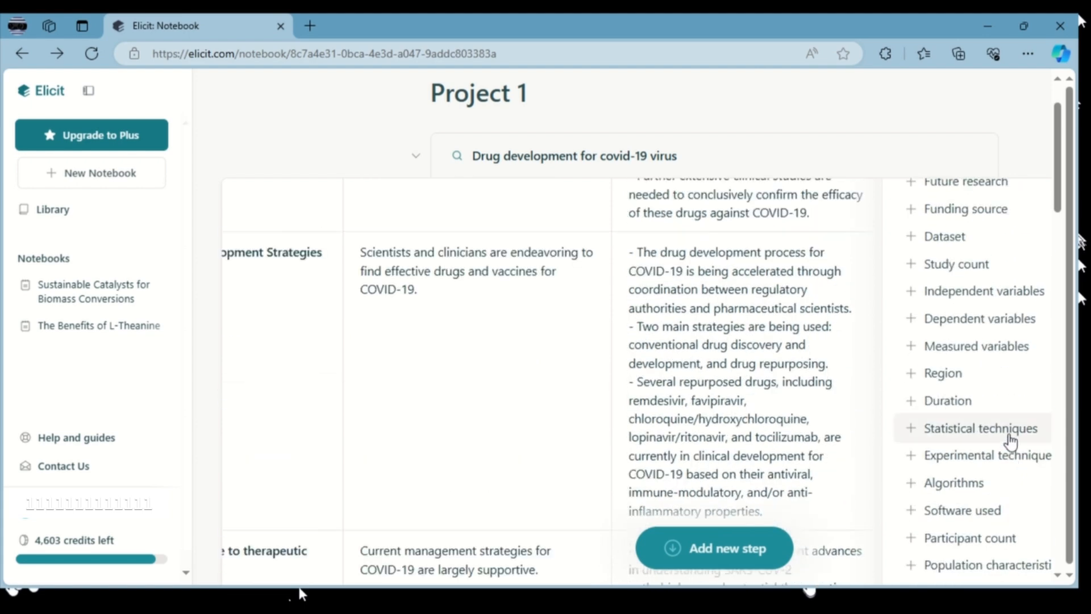
scroll(1010, 440, "up", 5)
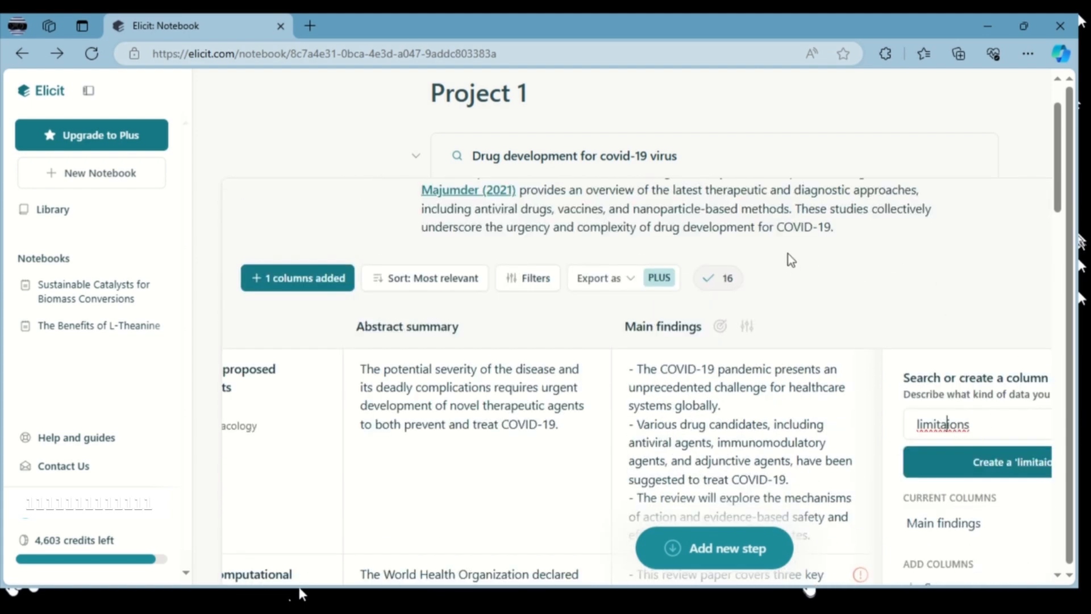
left_click(995, 461)
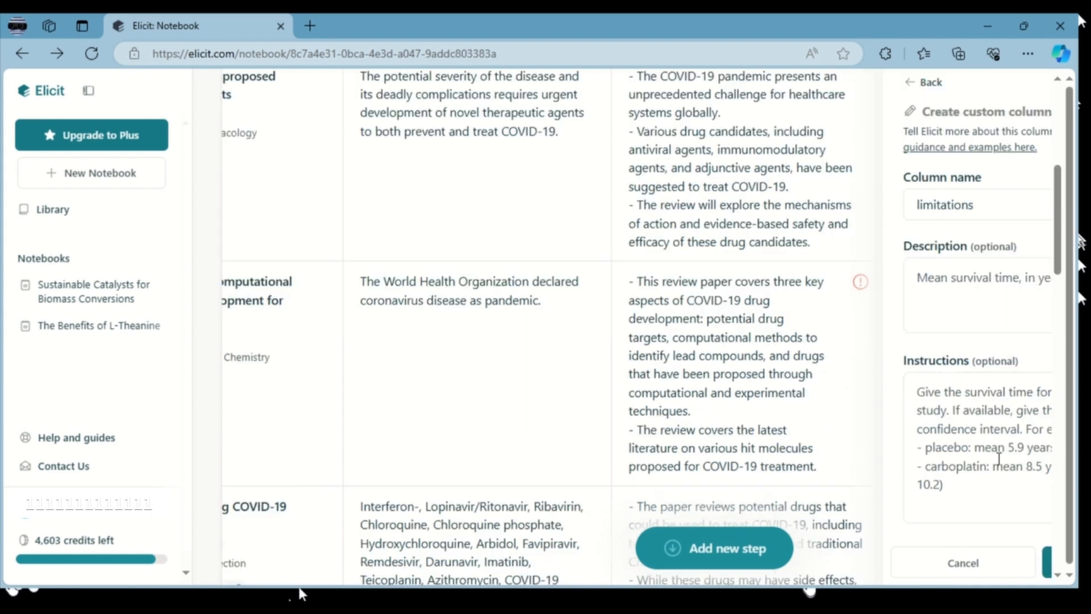
Create the custom limitations column, leaving the optional description and instructions empty
scroll(995, 459, "up", 3)
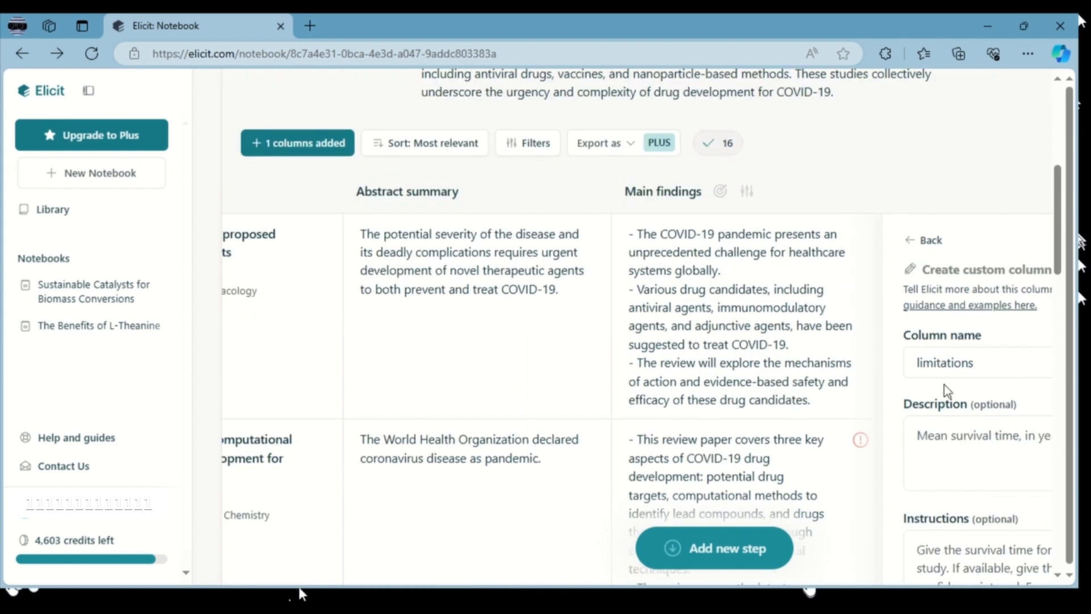
scroll(979, 284, "down", 3)
left_click(979, 284)
scroll(995, 341, "down", 7)
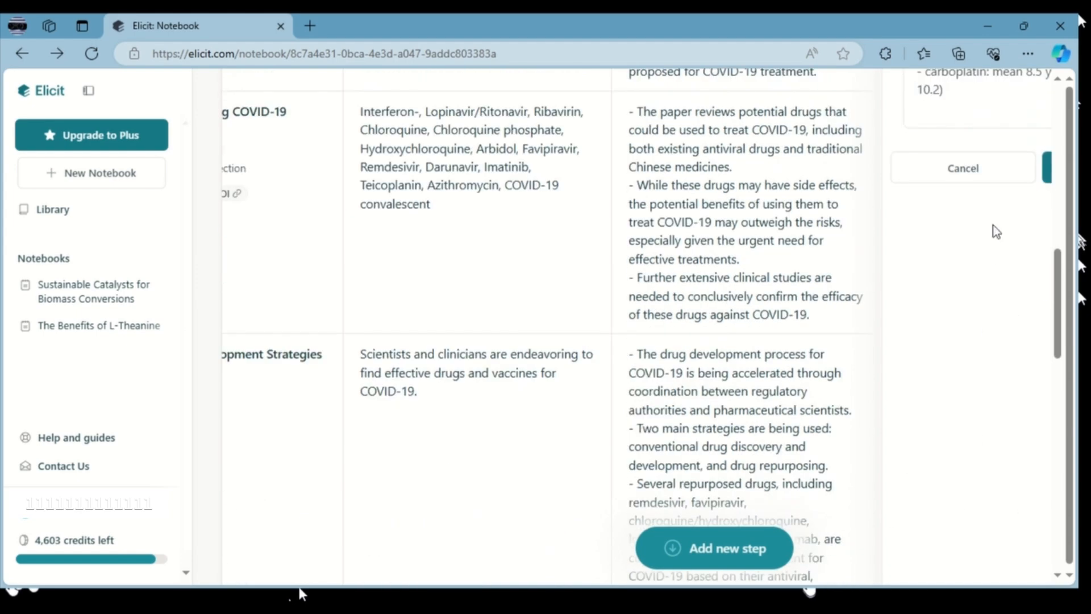
scroll(865, 555, "down", 15)
scroll(897, 382, "up", 3)
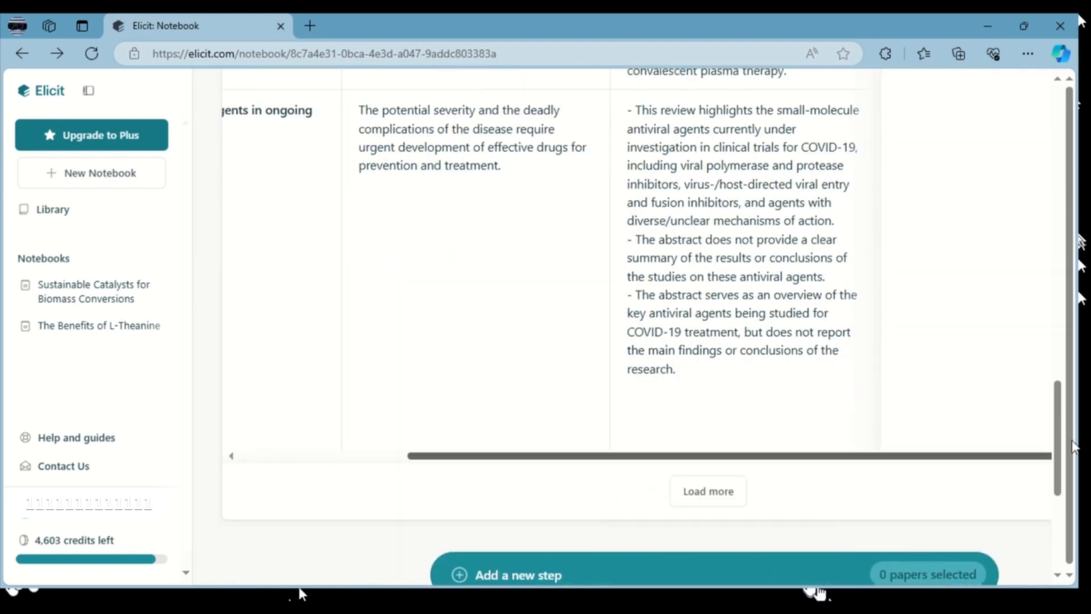
scroll(1023, 371, "up", 10)
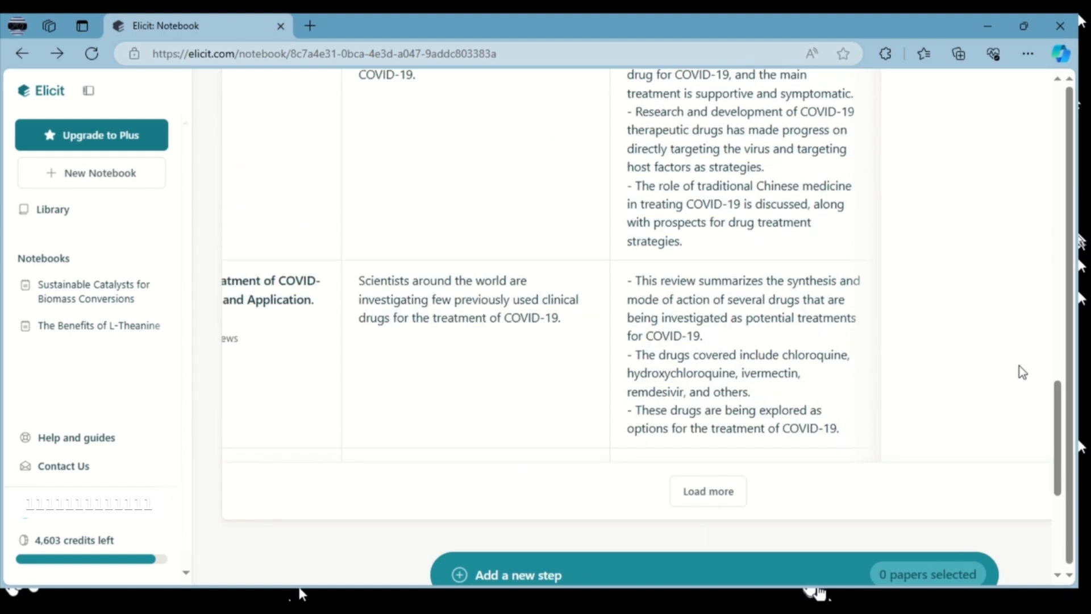
scroll(1022, 341, "down", 2)
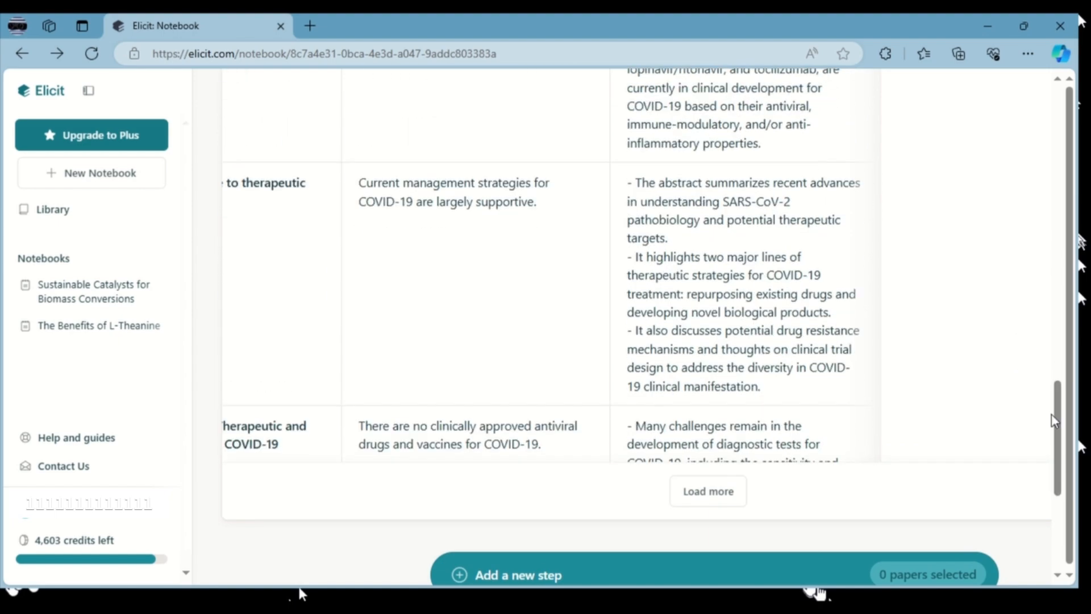
left_click_drag(1052, 415, 1050, 213)
scroll(1048, 341, "down", 4)
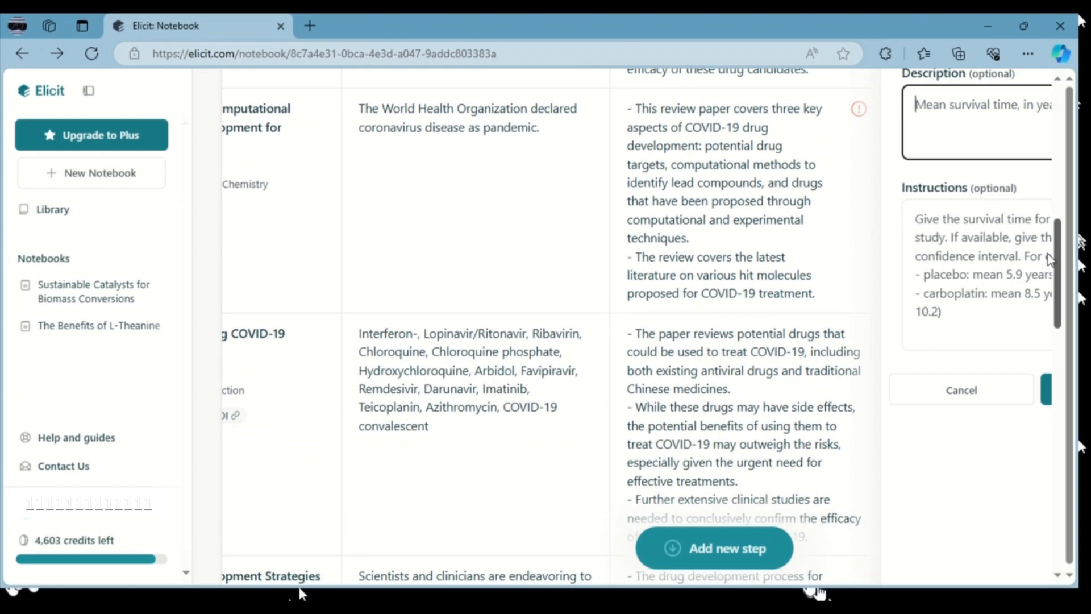
left_click(1046, 390)
Collapse the sidebar to give the results table with the limitations column more width
scroll(1000, 364, "up", 2)
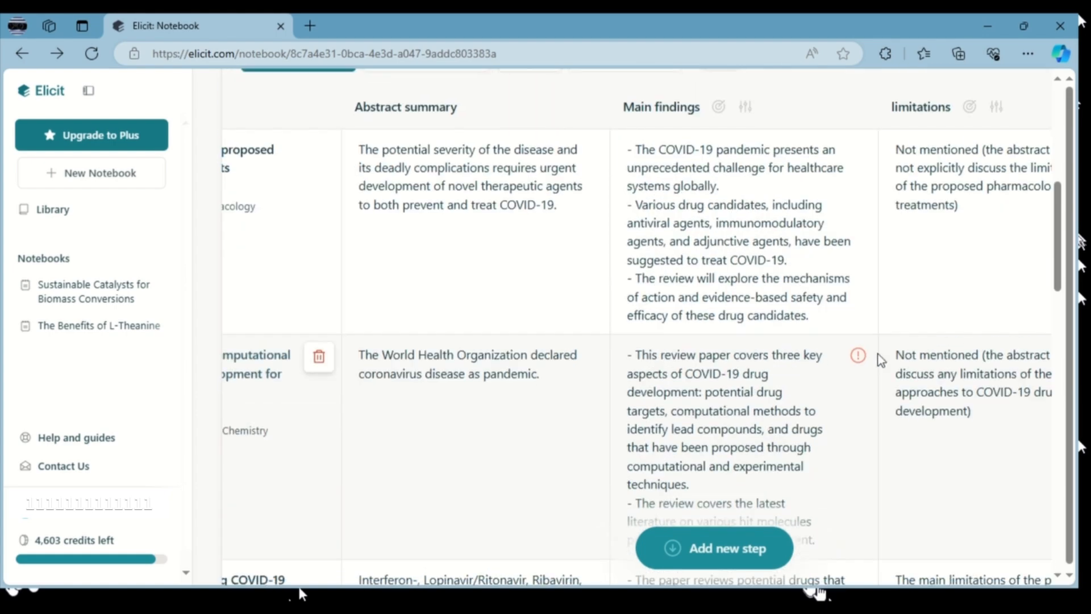
scroll(515, 424, "up", 3)
scroll(909, 563, "down", 8)
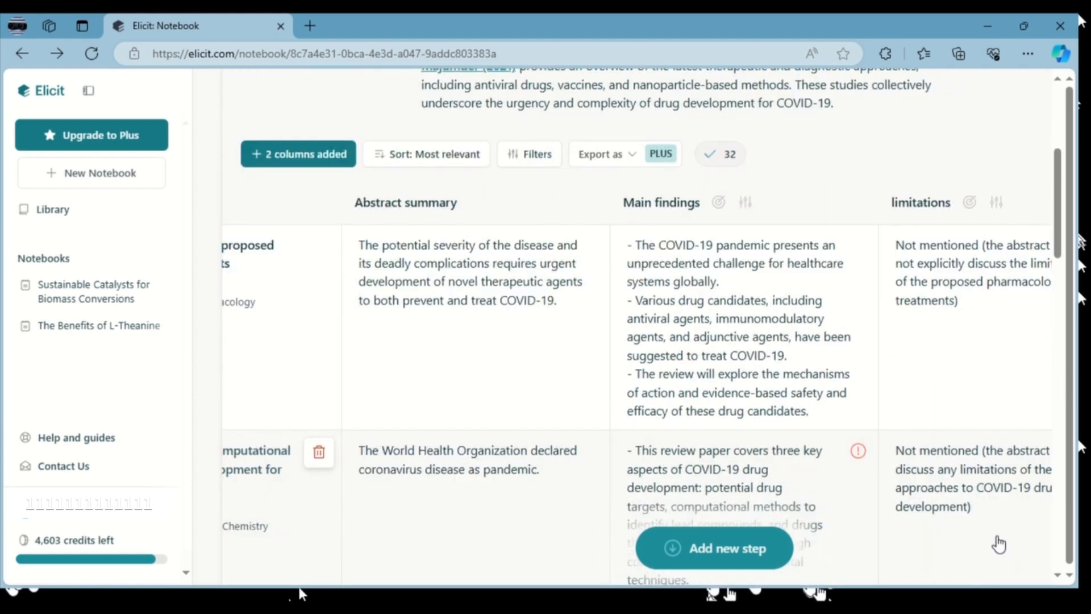
scroll(305, 244, "up", 3)
left_click_drag(306, 245, 661, 248)
left_click(372, 443)
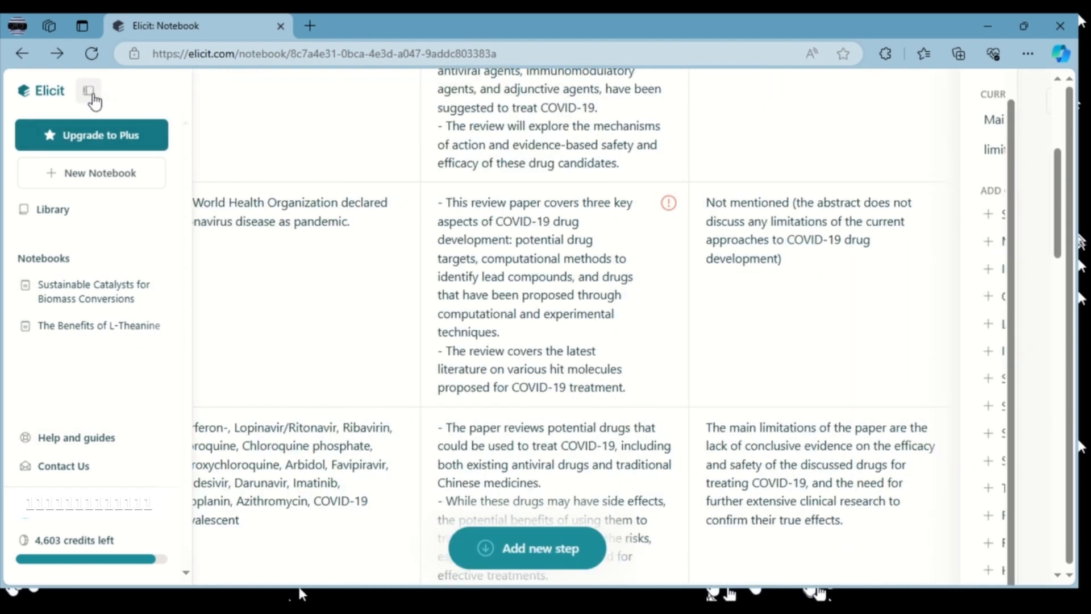
left_click(90, 92)
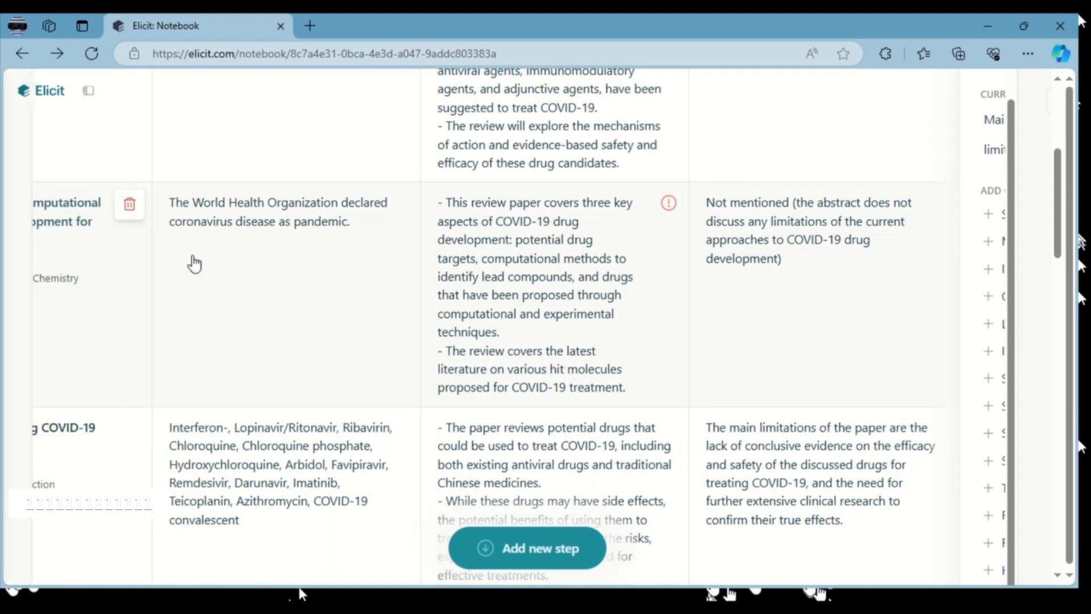
Read the limitations extracted for each paper down the results table and check the columns still available to add
scroll(346, 353, "up", 3)
scroll(347, 353, "down", 7)
scroll(348, 244, "up", 8)
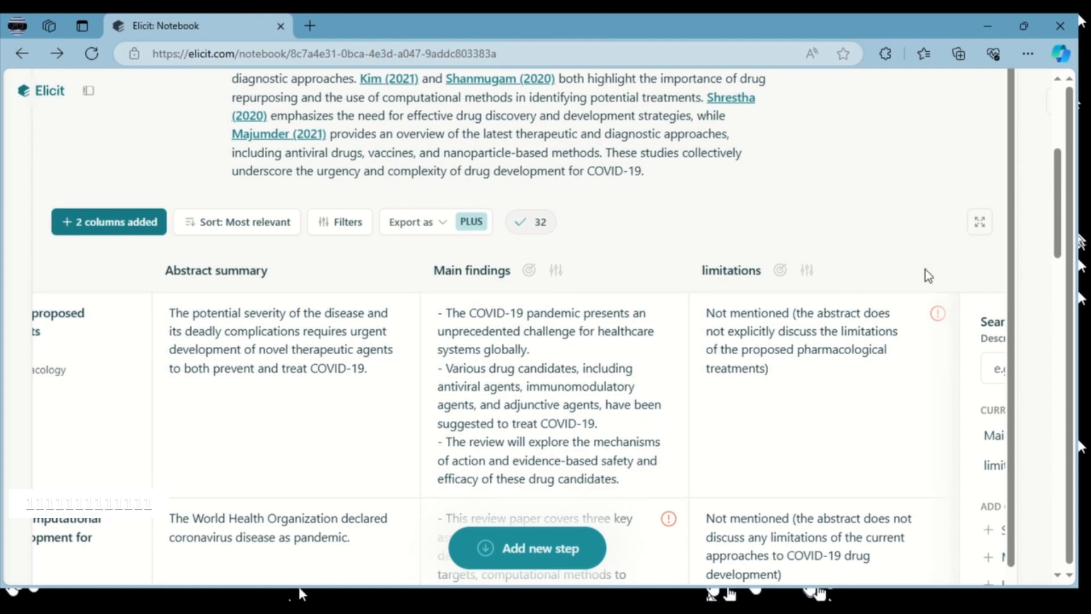
scroll(742, 568, "down", 15)
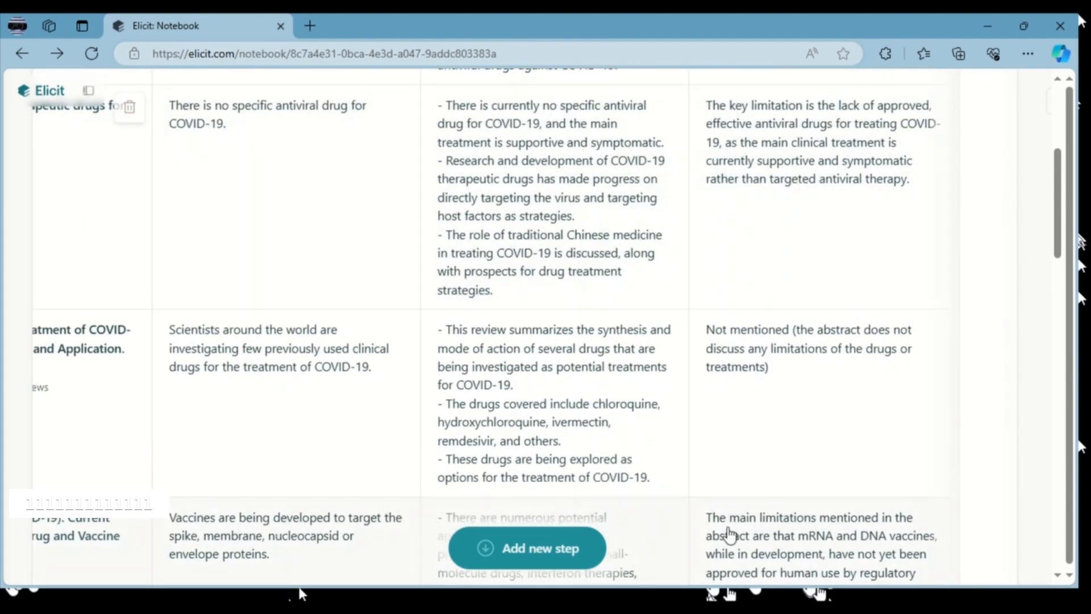
scroll(716, 532, "down", 6)
scroll(701, 502, "up", 5)
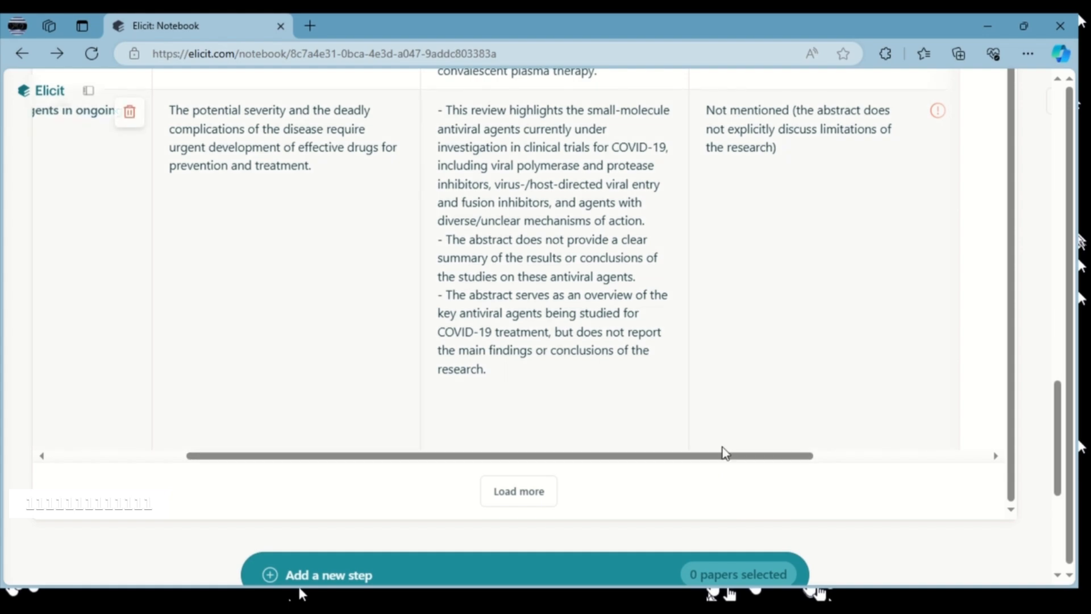
left_click_drag(729, 456, 943, 446)
scroll(917, 417, "up", 5)
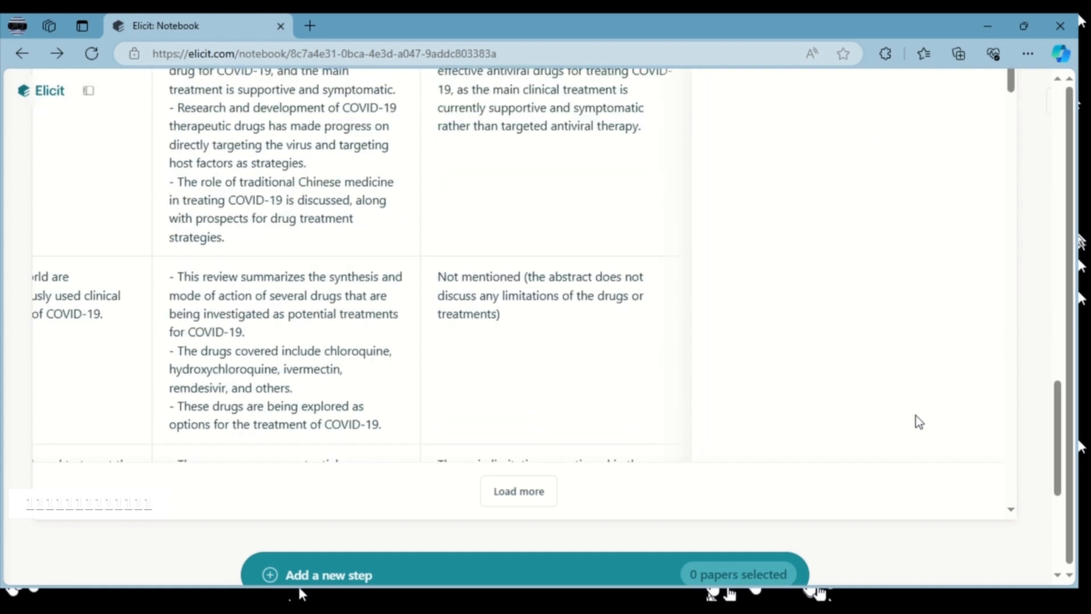
scroll(917, 419, "up", 5)
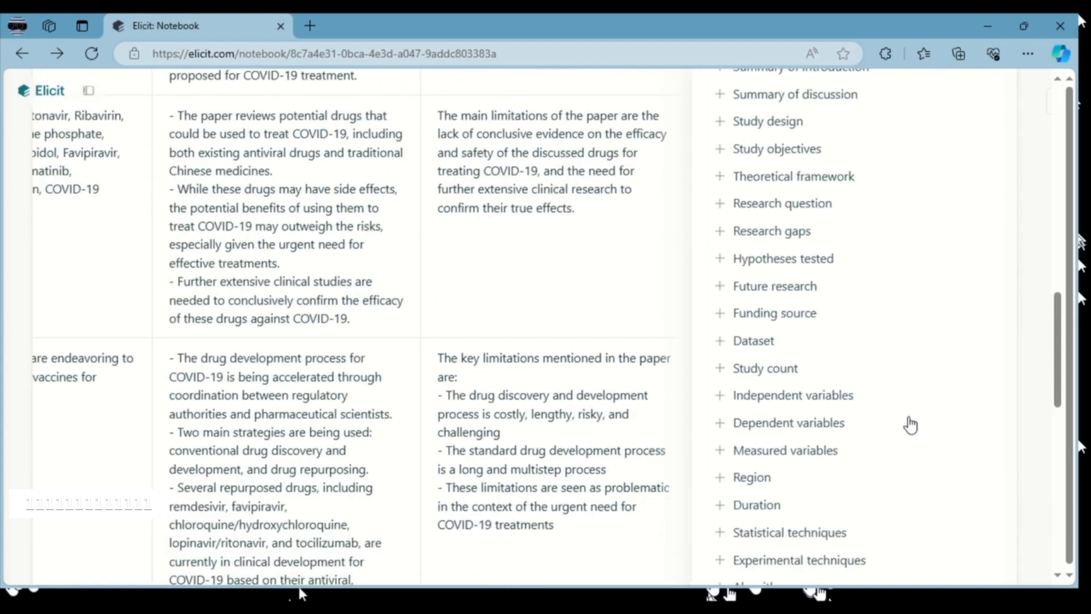
scroll(695, 421, "down", 8)
scroll(686, 424, "up", 3)
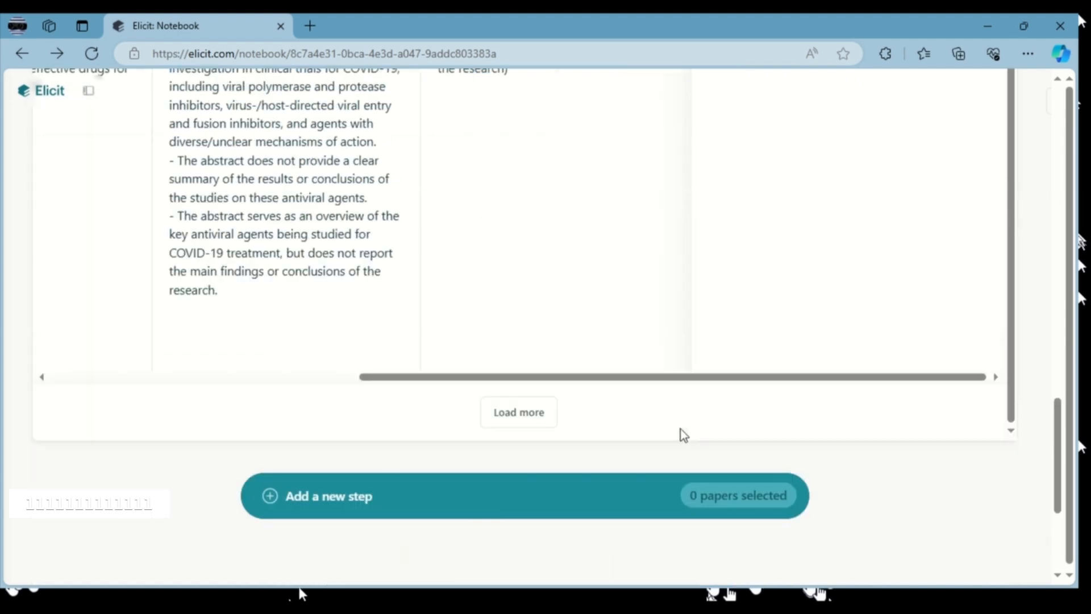
Bring the paper titles back into the table view and review the kinds of new step the notebook offers
left_click_drag(656, 380, 268, 401)
left_click(323, 503)
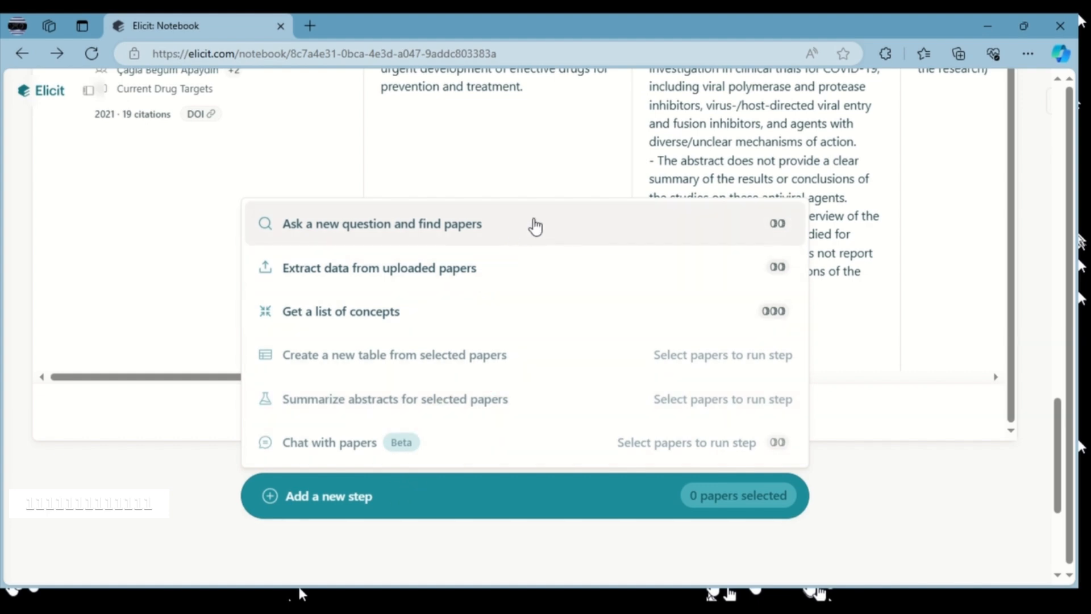
scroll(536, 226, "up", 3)
scroll(499, 255, "down", 10)
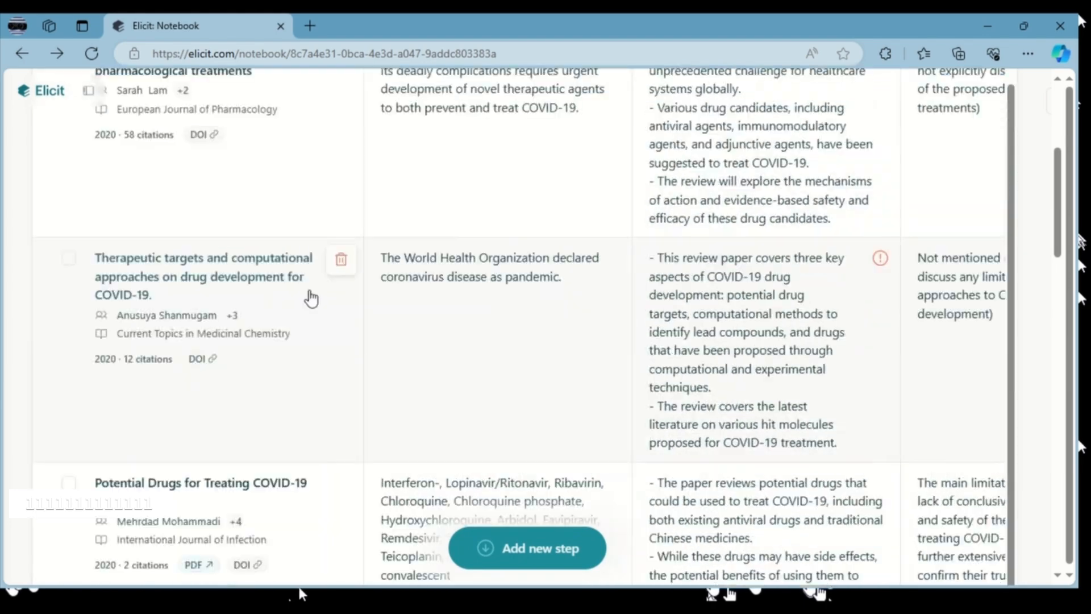
Copy the original search query "Drug development for covid-19 virus" under the Project 1 title
scroll(310, 297, "up", 15)
left_click_drag(283, 233, 537, 234)
key("ctrl+c")
left_click(531, 227)
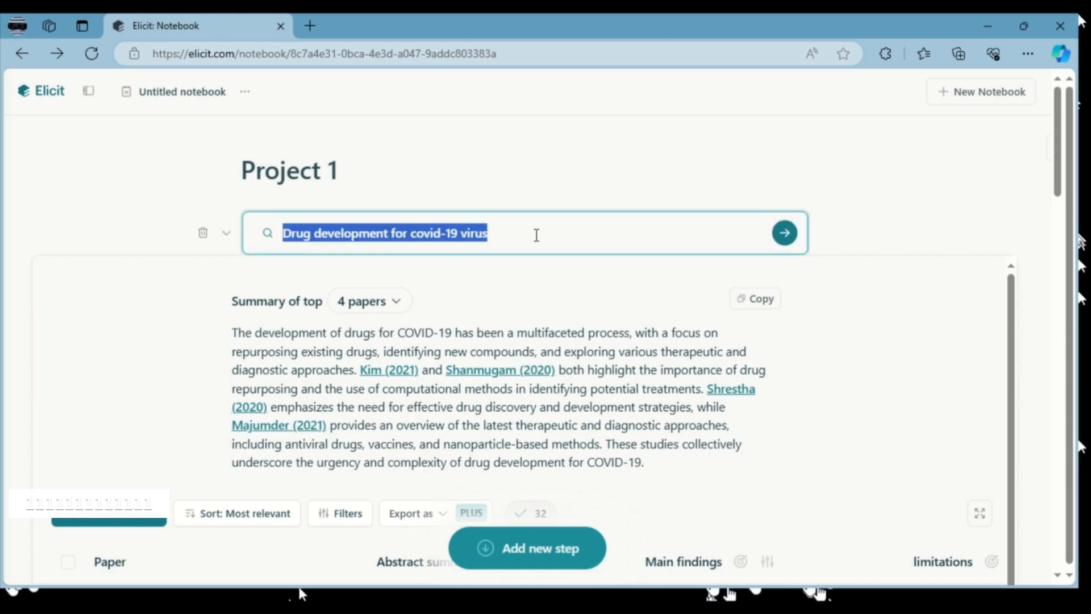
Add a new step that asks a new question and finds papers, and paste the copied query into it
scroll(638, 302, "down", 15)
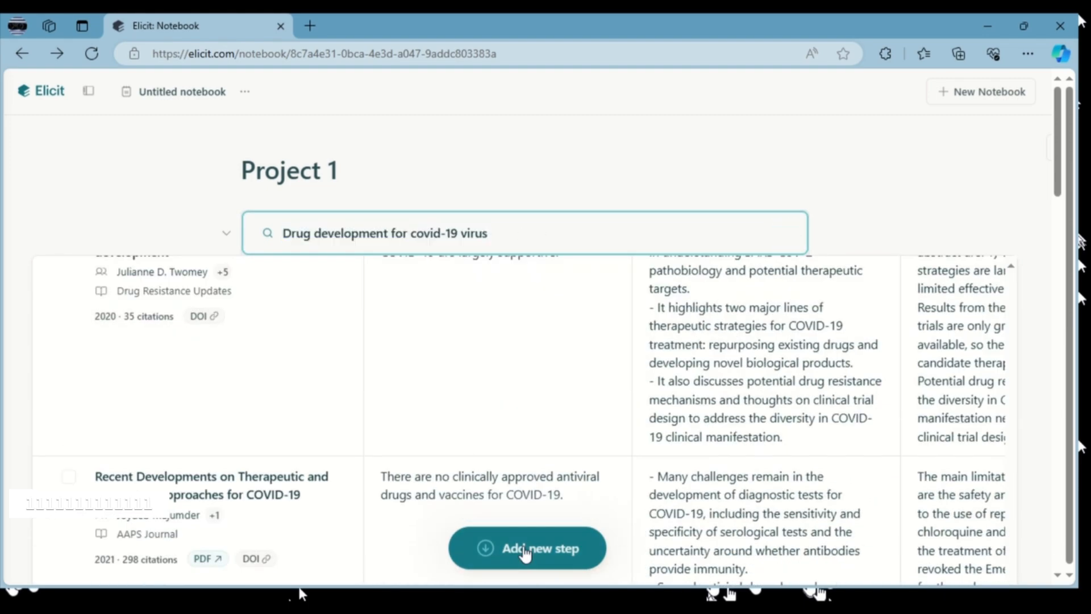
left_click(336, 256)
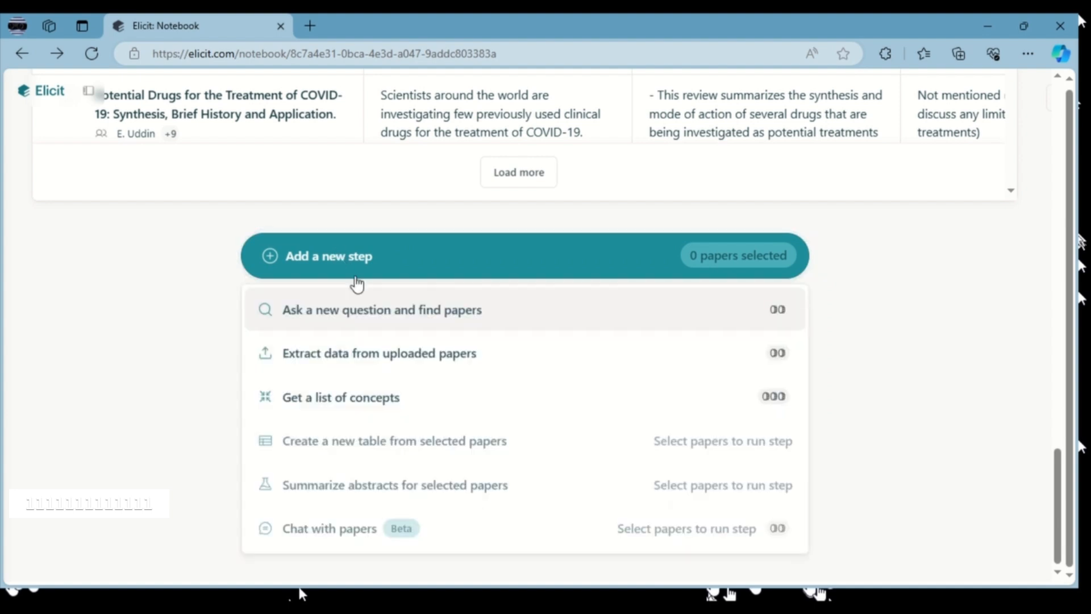
left_click(373, 320)
key("ctrl+v")
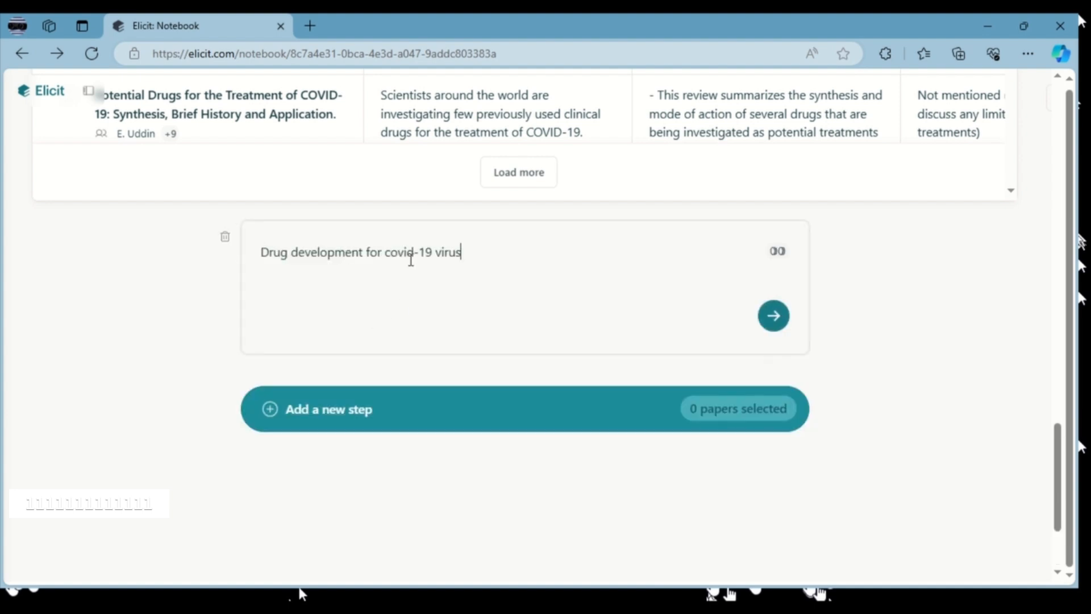
Extend the new question to read "Drug development for covid-19 virus published after 2022, include papers with clinical trials only"
key("BackSpace")
key("BackSpace")
key("BackSpace")
type("publised  after 2022")
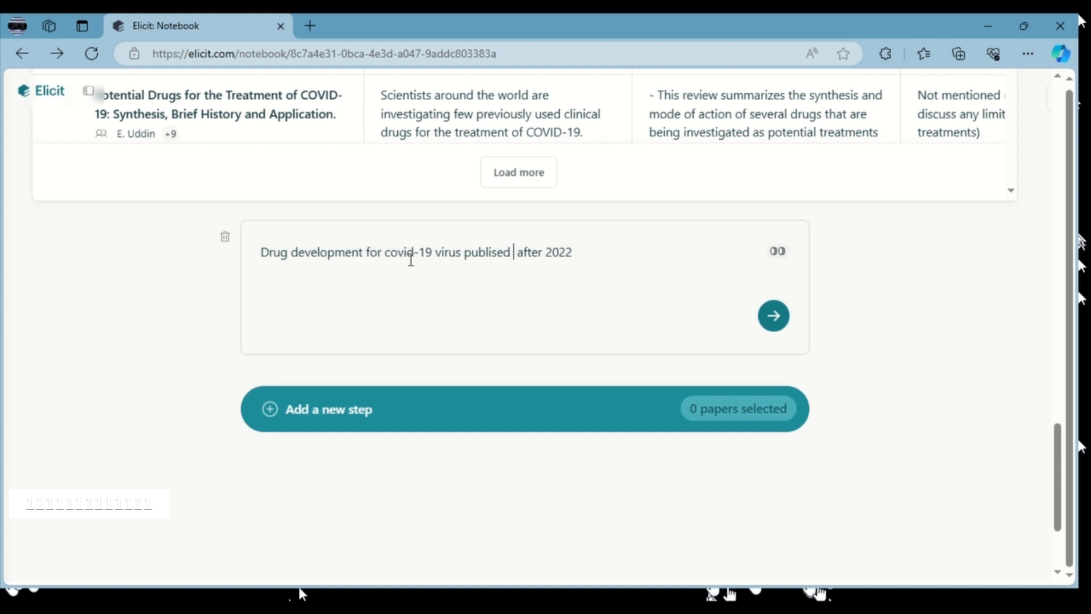
key("BackSpace")
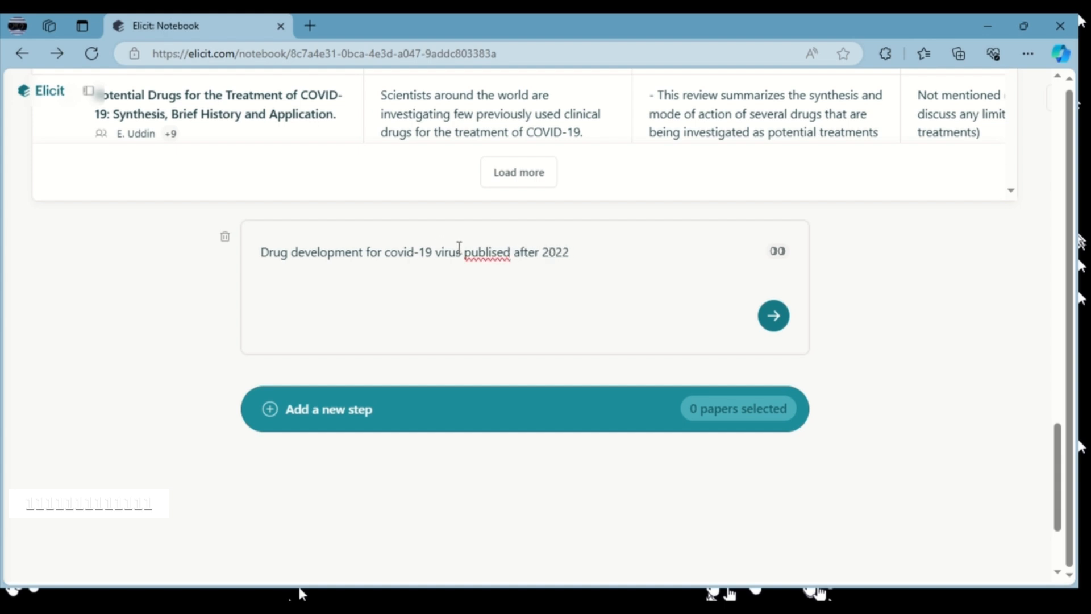
key("BackSpace")
key("BackSpace")
type("hed")
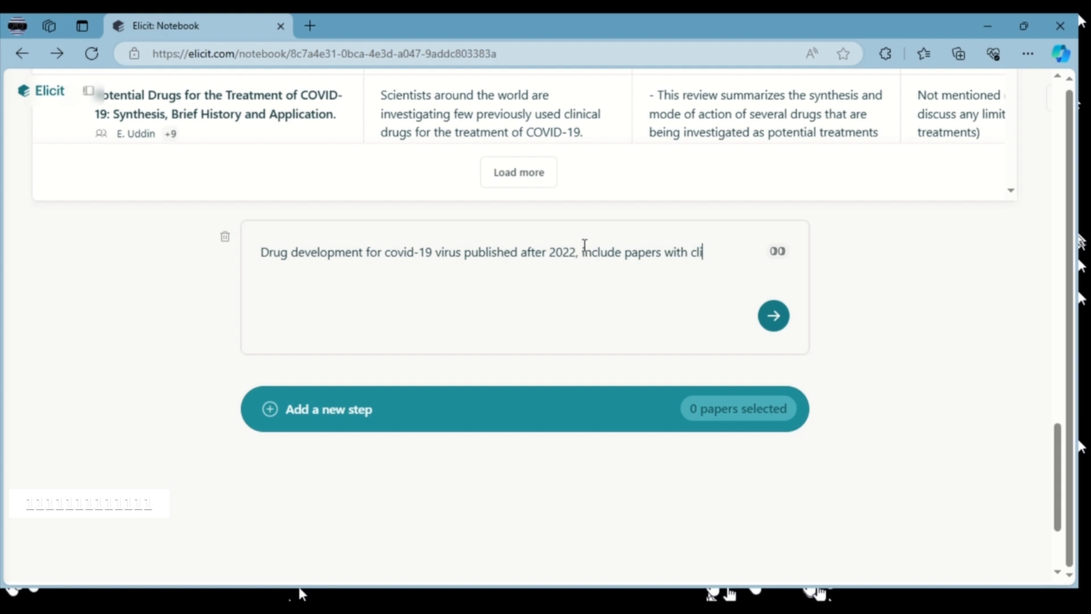
type("al trials only")
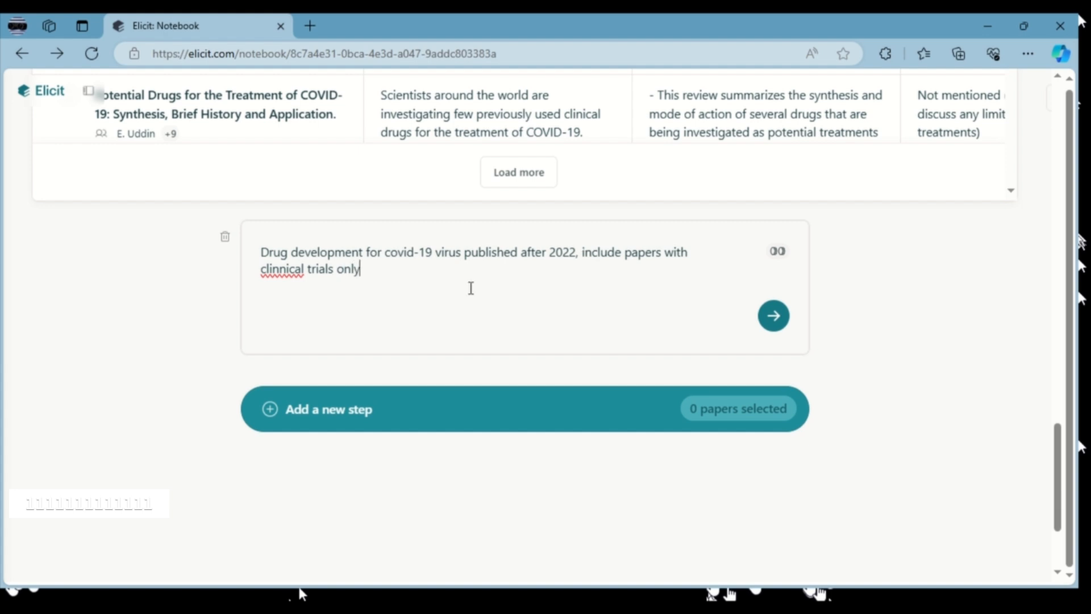
key("Delete")
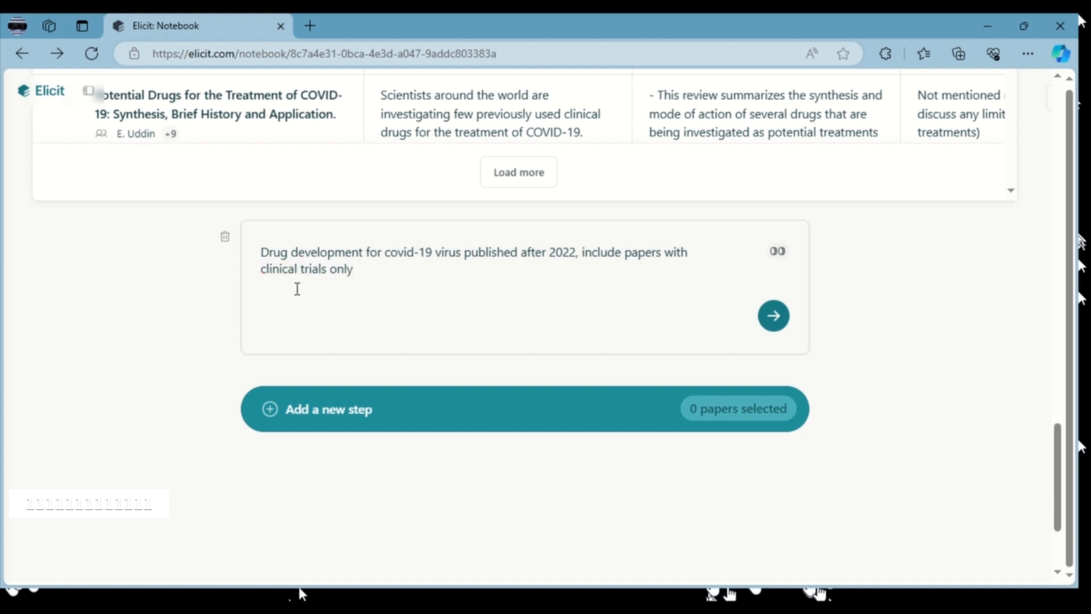
Run the new question "Drug development for covid-19 virus published after 2022, include papers with clinical trials only"
left_click_drag(266, 250, 456, 250)
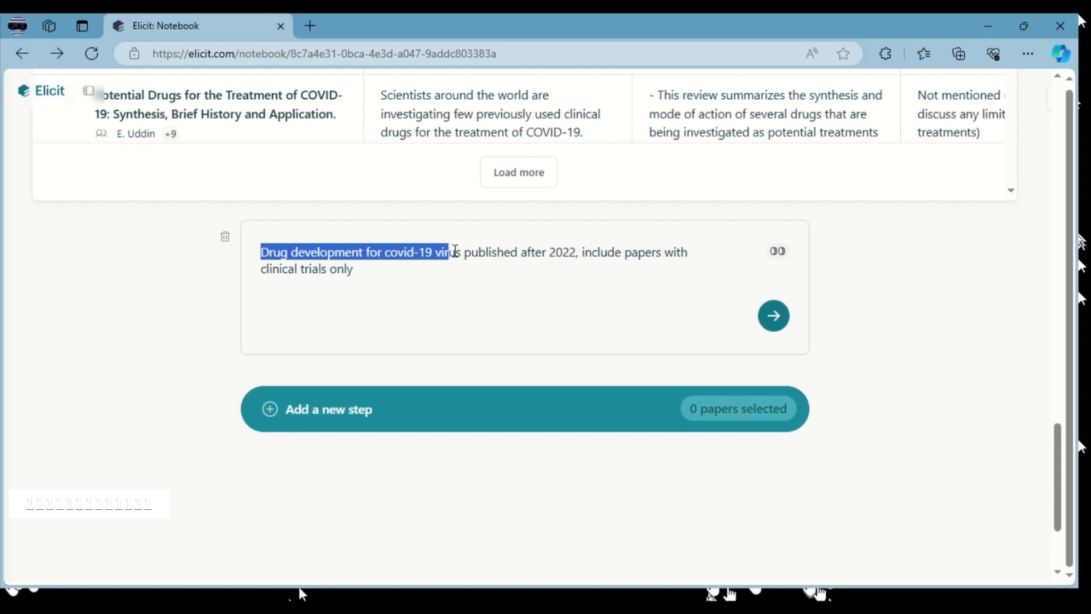
left_click(627, 327)
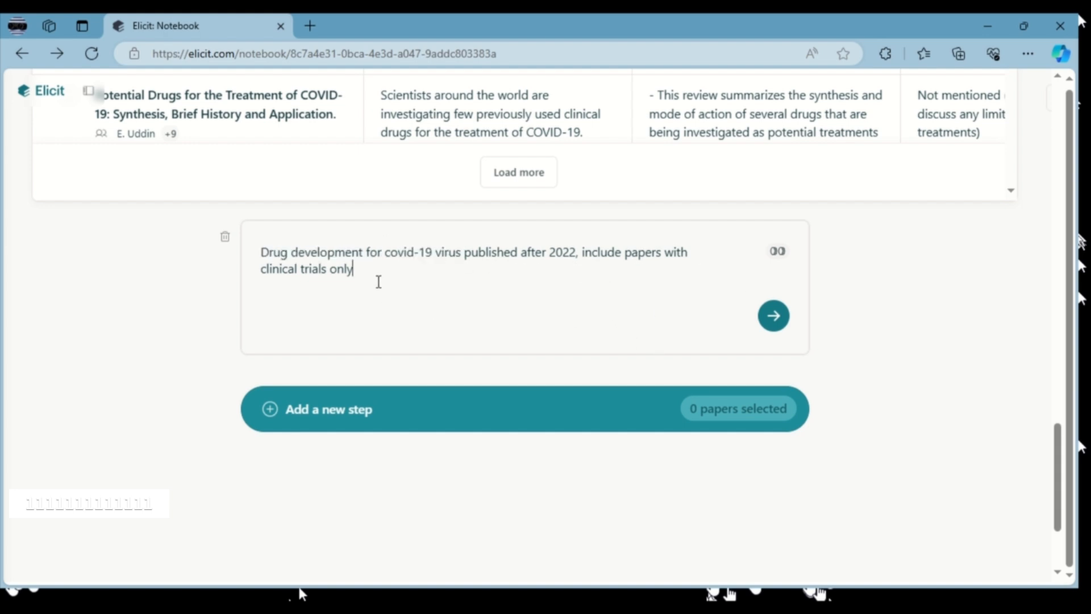
left_click(773, 316)
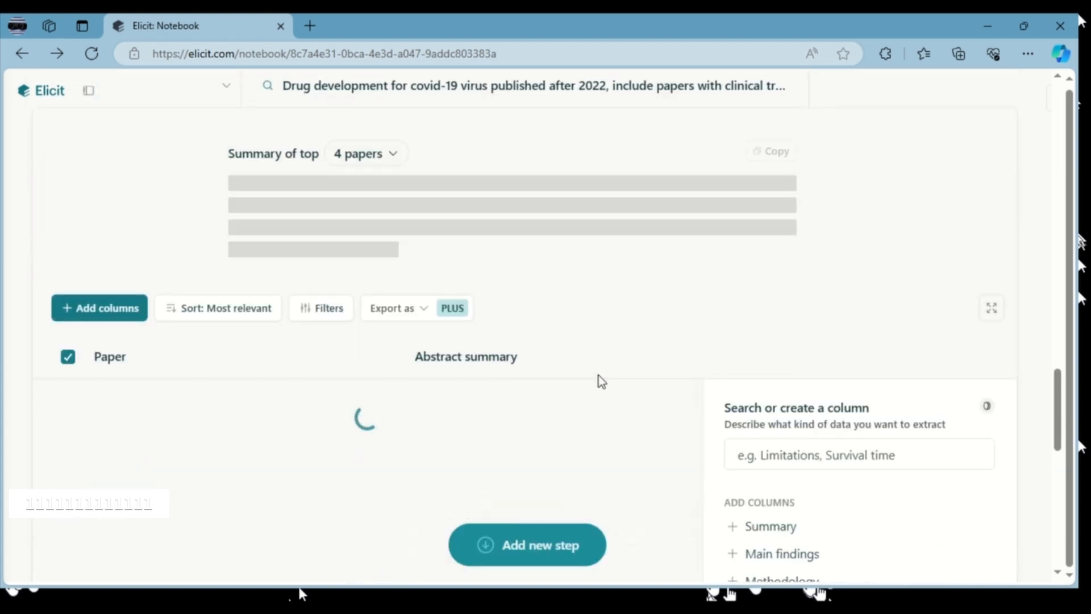
Look through the new question's summary and papers, and compare them with the results of the original query
scroll(633, 372, "up", 5)
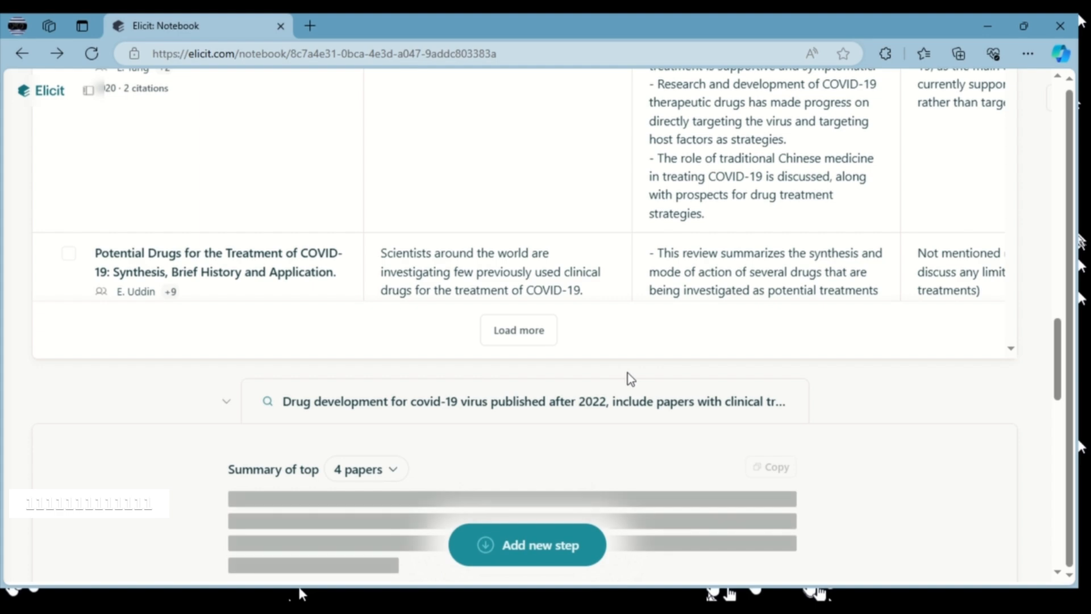
scroll(628, 373, "down", 1)
scroll(623, 373, "down", 4)
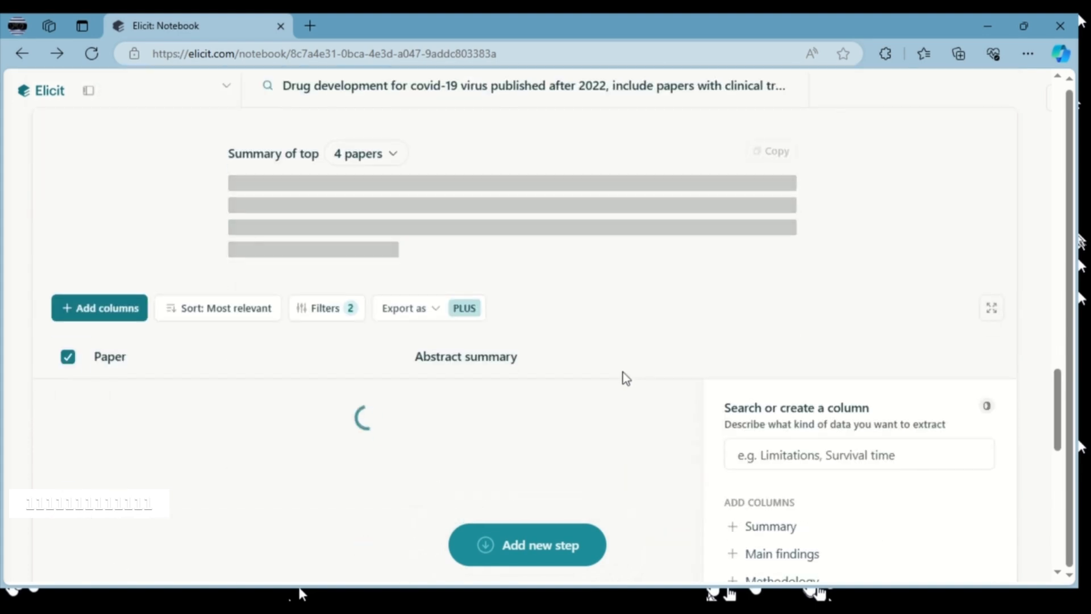
scroll(493, 358, "down", 4)
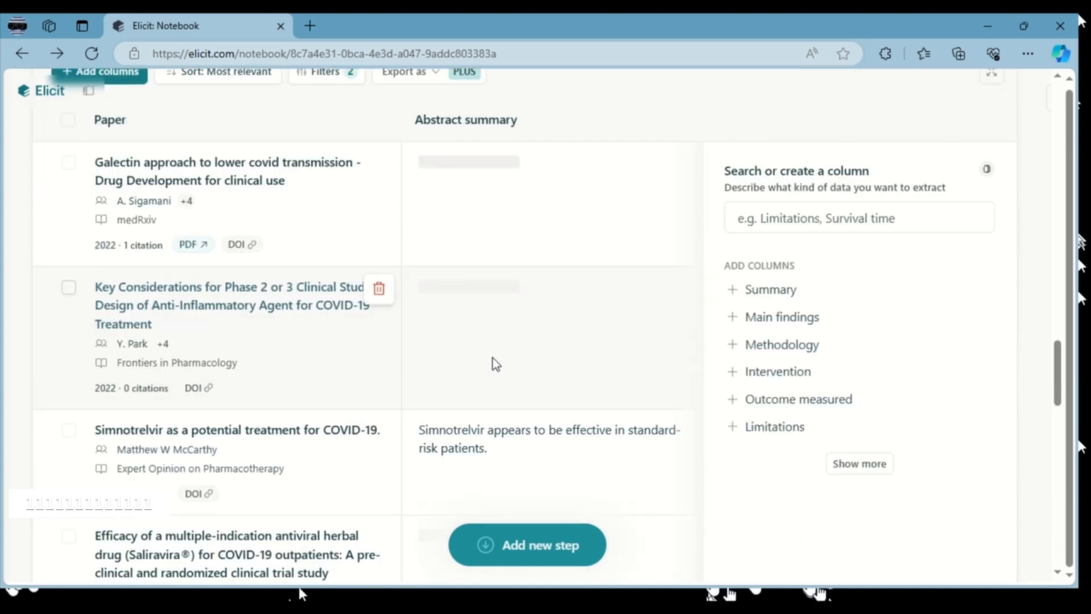
scroll(492, 358, "up", 7)
scroll(492, 358, "up", 10)
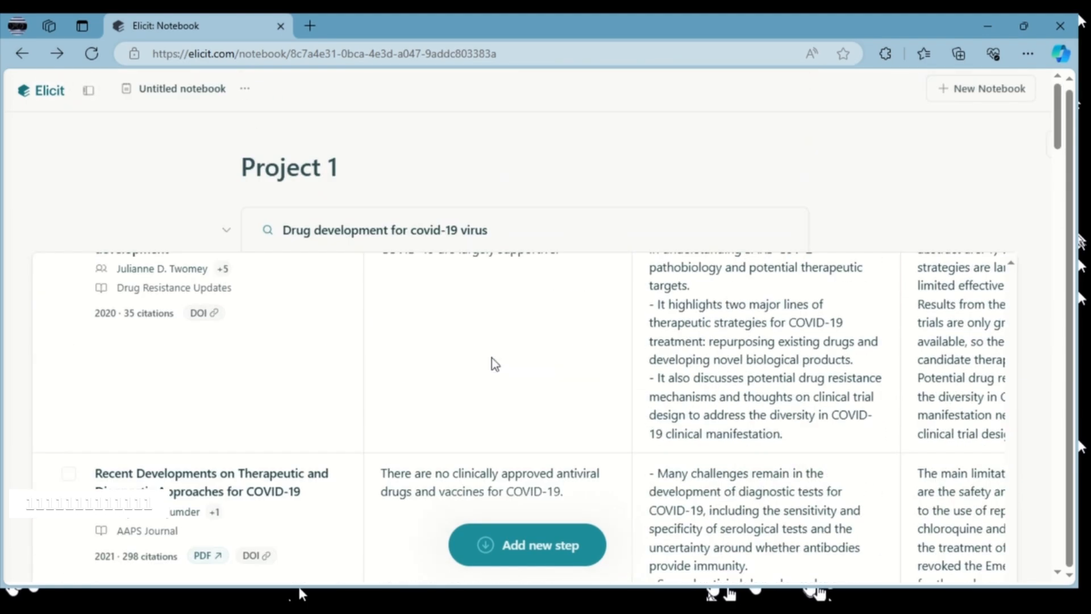
scroll(439, 361, "up", 6)
scroll(439, 362, "down", 2)
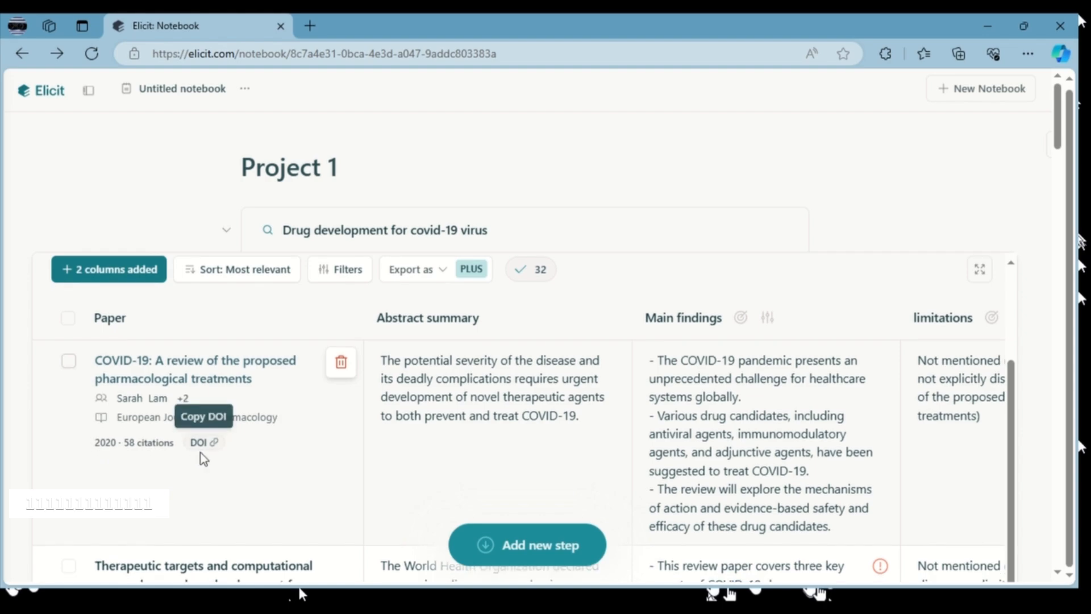
scroll(203, 455, "down", 5)
scroll(229, 442, "down", 15)
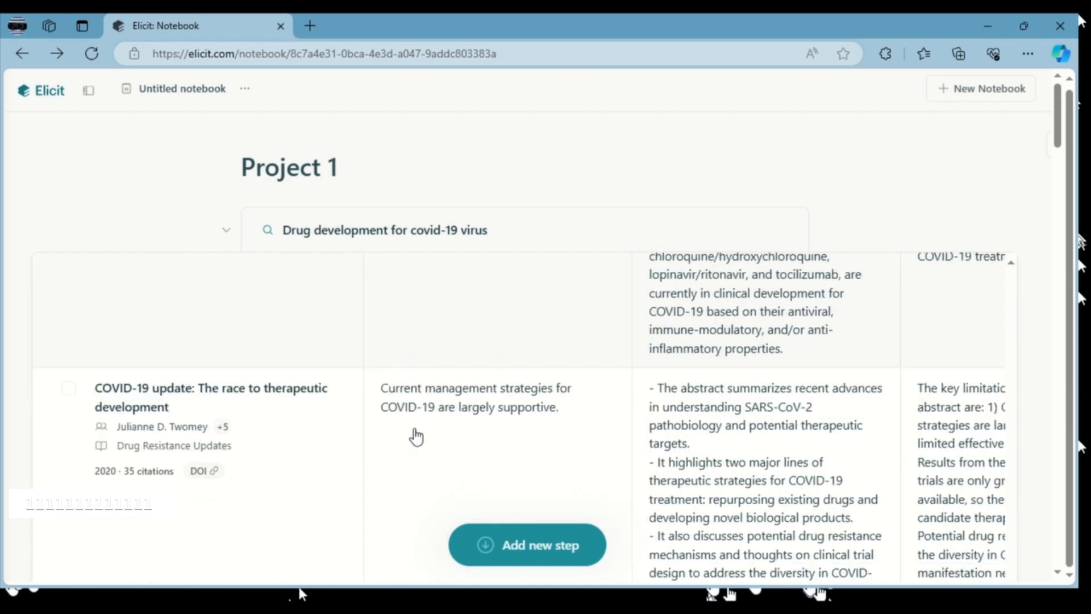
scroll(1024, 349, "down", 12)
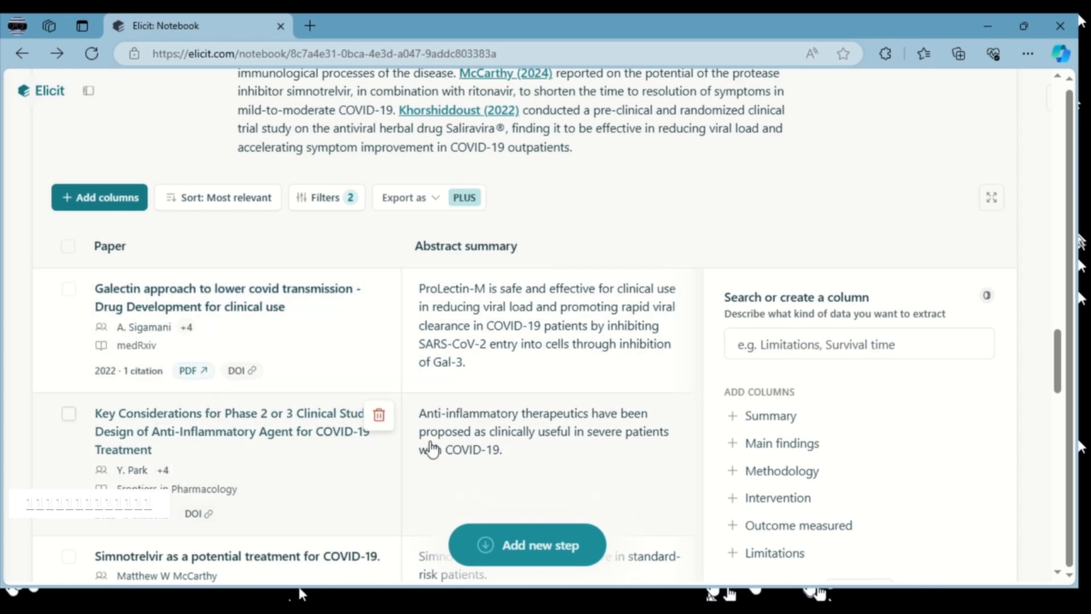
scroll(431, 449, "down", 6)
scroll(432, 449, "down", 6)
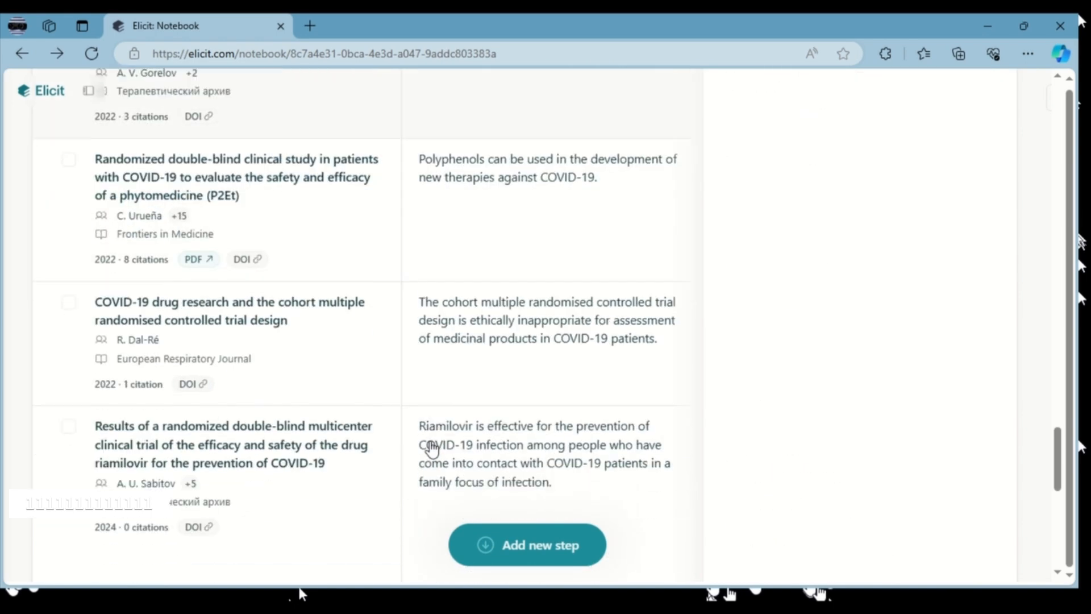
scroll(432, 449, "down", 4)
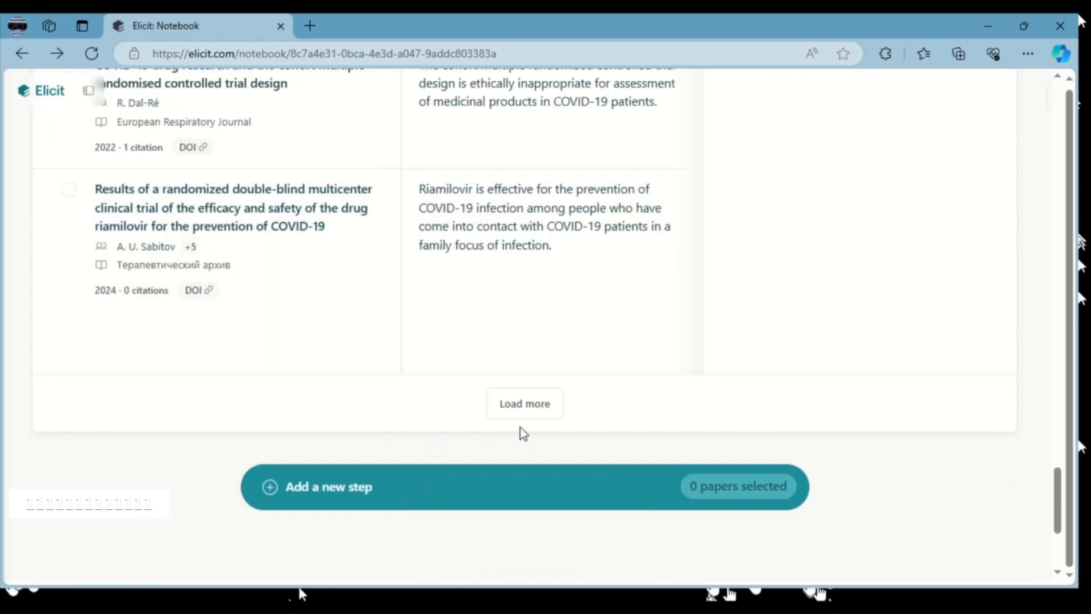
scroll(560, 425, "up", 18)
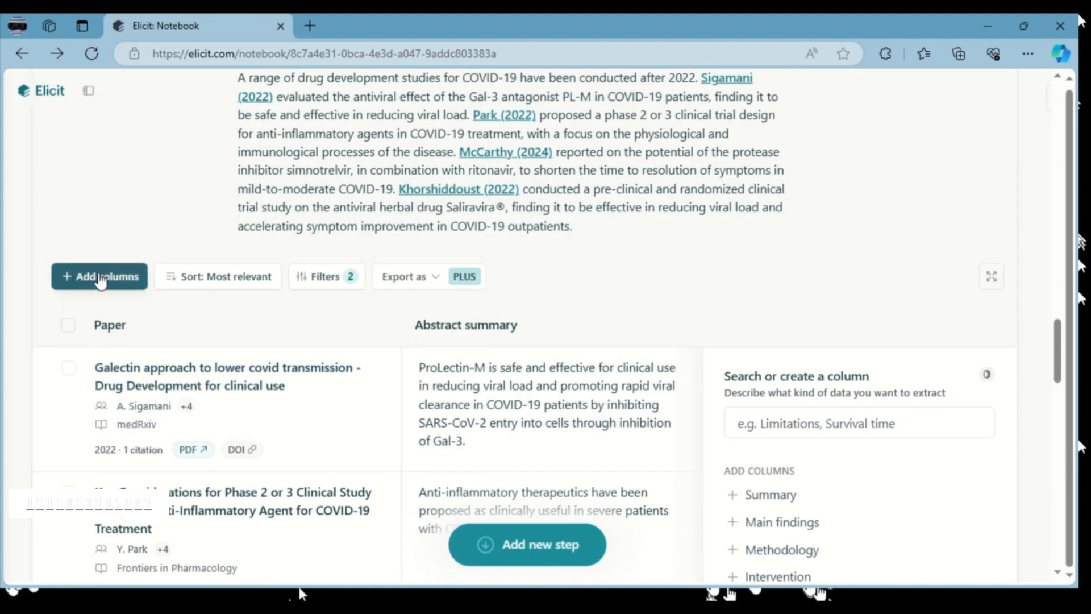
Check the sort options and filters of the new question's results, and turn on the Has PDF filter
left_click(273, 279)
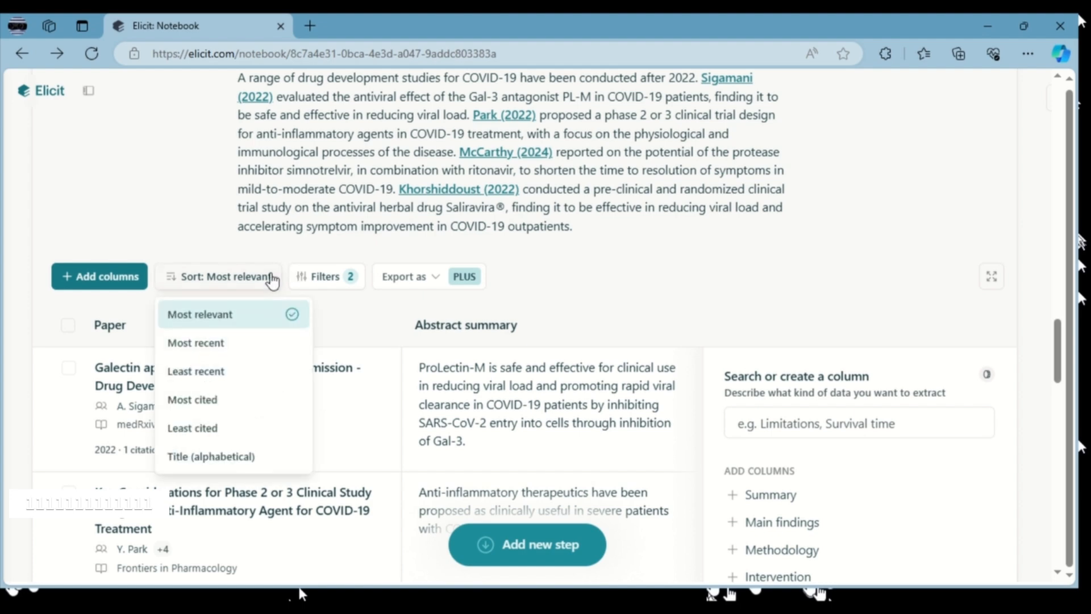
left_click(321, 278)
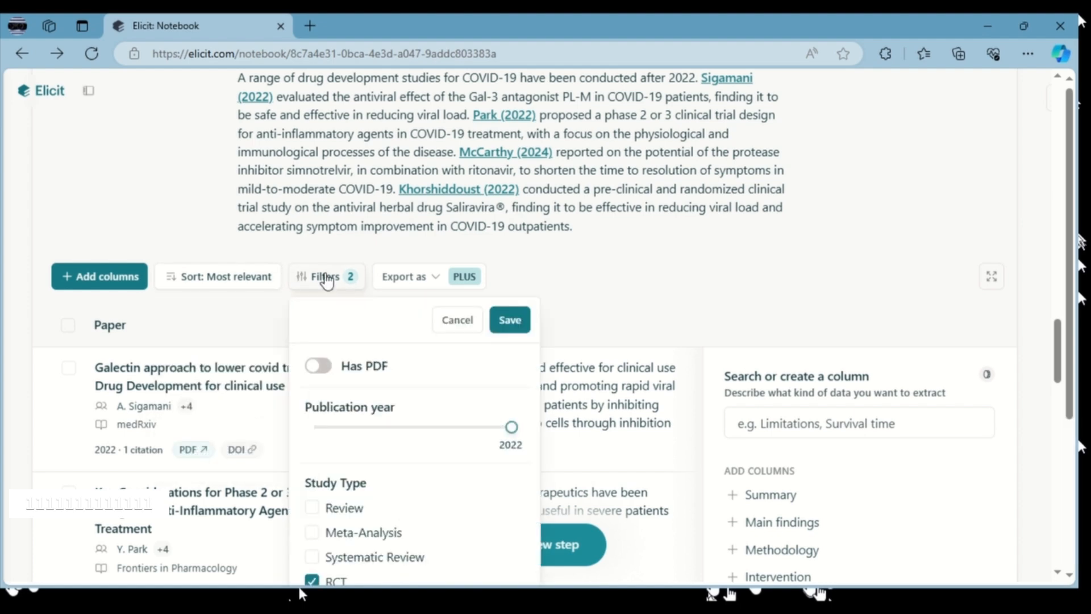
scroll(649, 288, "down", 1)
scroll(649, 287, "down", 3)
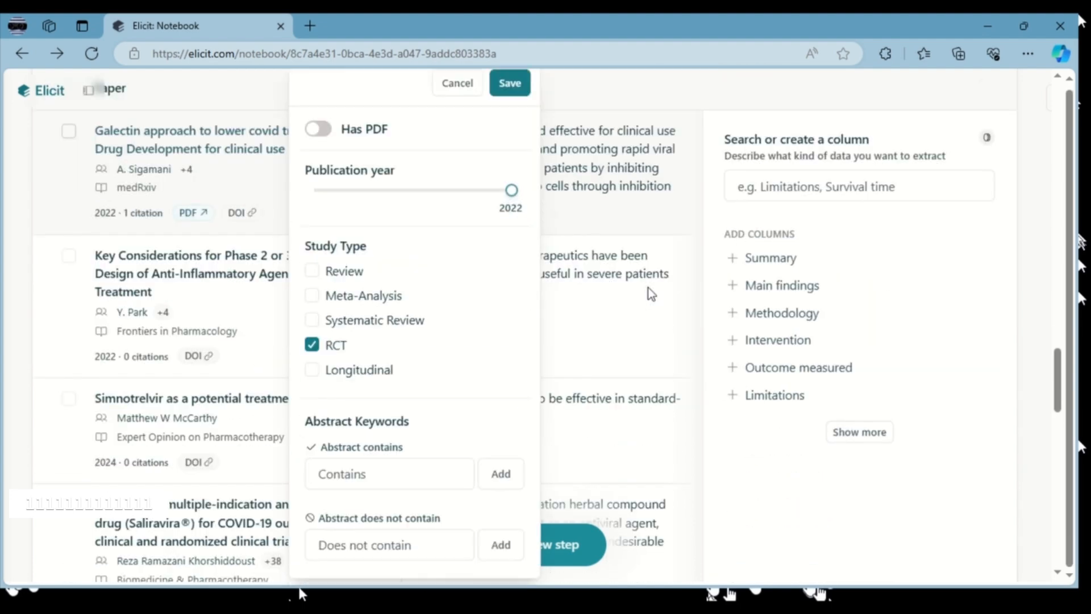
left_click(319, 131)
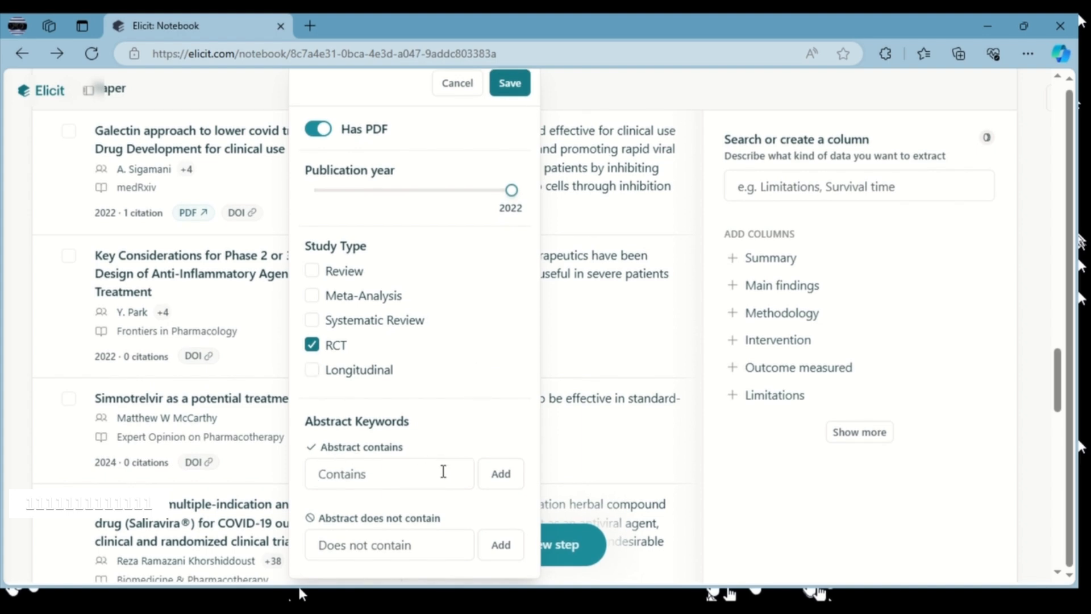
Enter "covid-19" as the keyword that abstracts have to contain
type("covid")
key("BackSpace")
type("-11")
type("9")
key("BackSpace")
key("BackSpace")
type("9")
Try "sars" as a keyword that abstracts must not contain, and clear it again
left_click(425, 546)
type("sars")
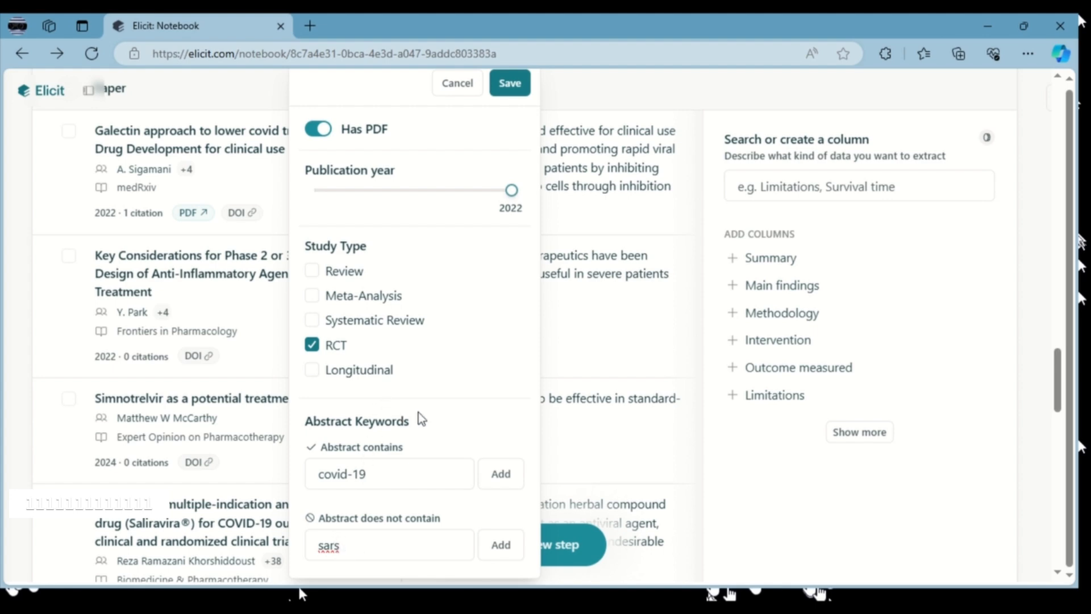
key("BackSpace")
key("BackSpace")
key("BackSpace")
key("BackSpace")
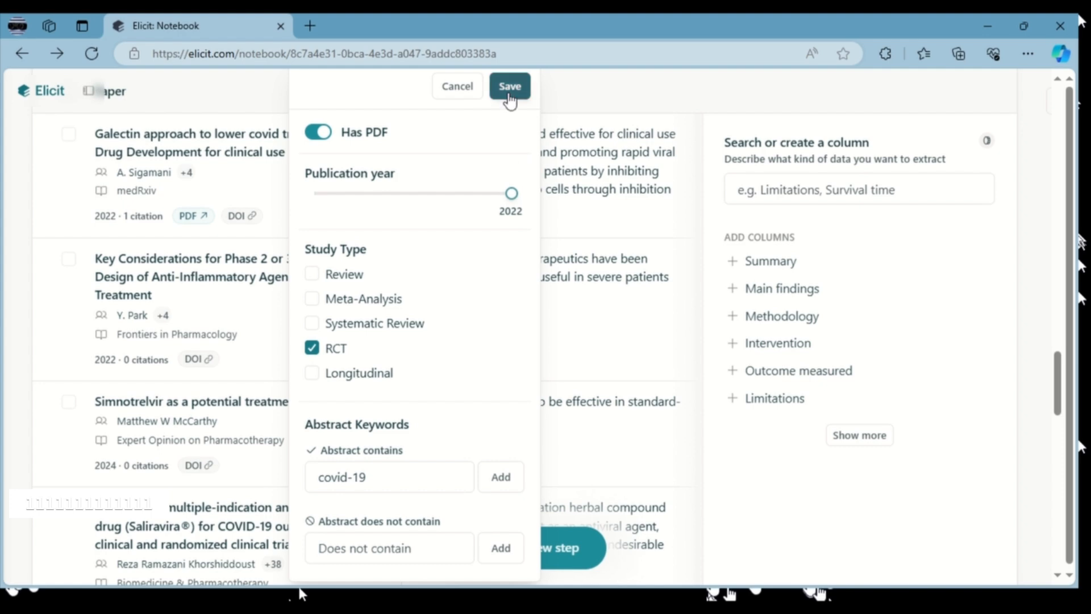
Save the filter settings and look through the refreshed summary and list of papers
left_click(509, 97)
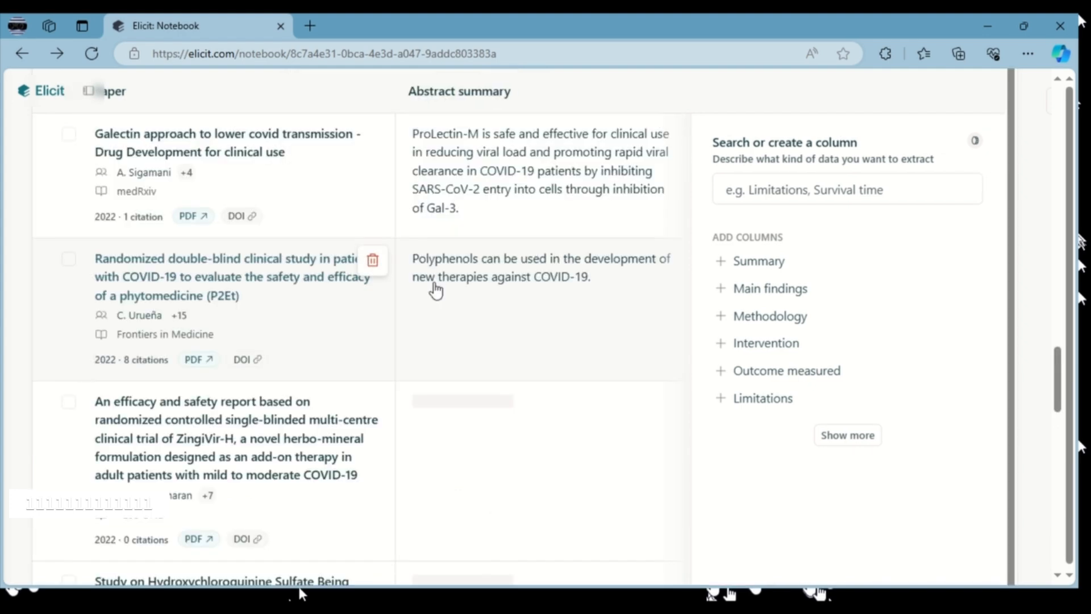
scroll(452, 334, "down", 1)
scroll(307, 323, "up", 4)
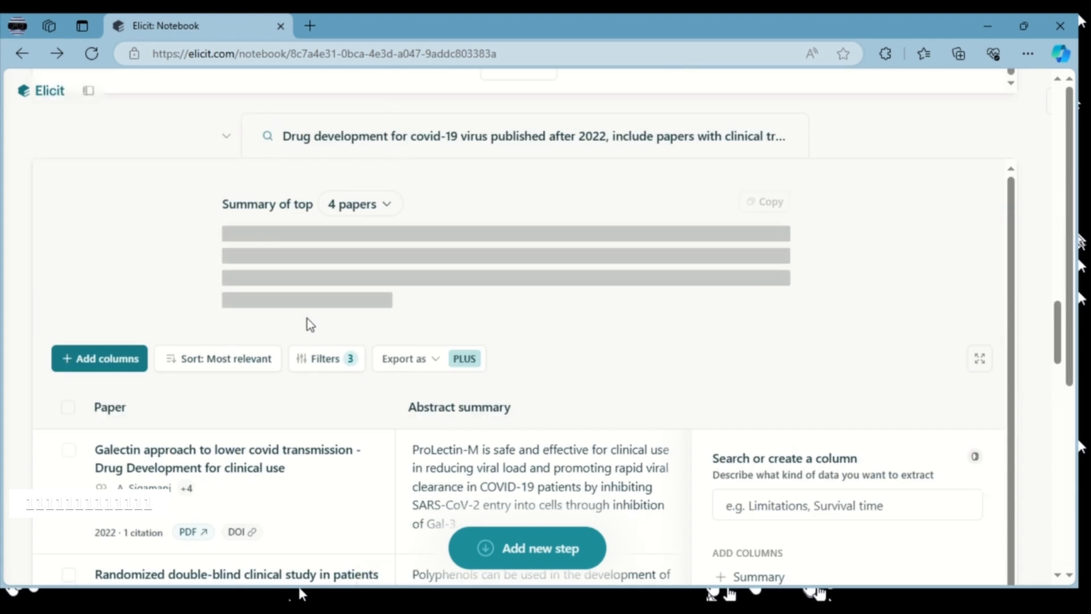
scroll(267, 344, "down", 2)
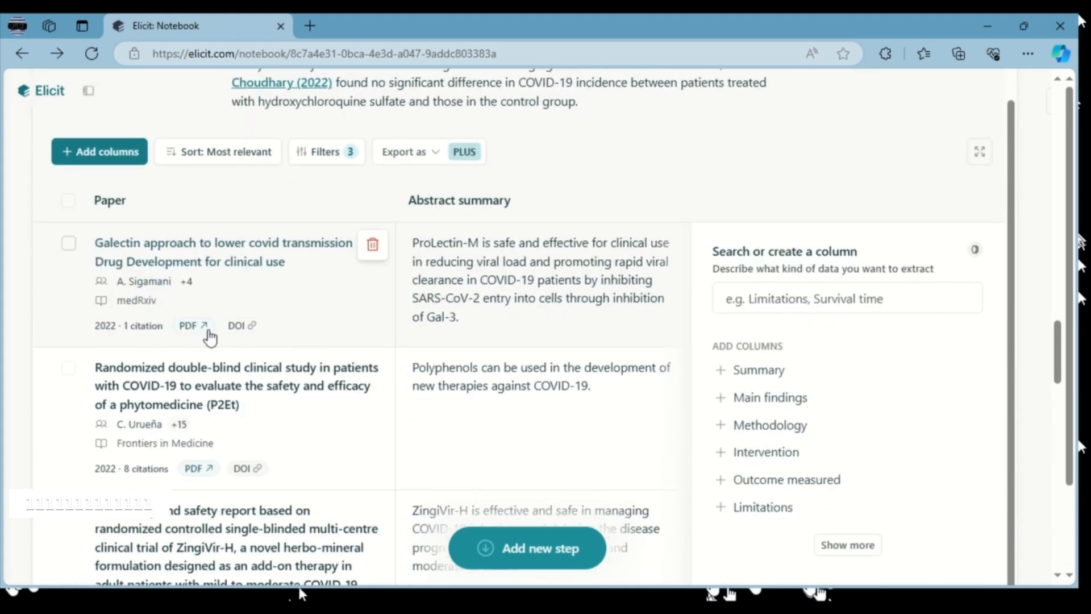
scroll(224, 427, "down", 7)
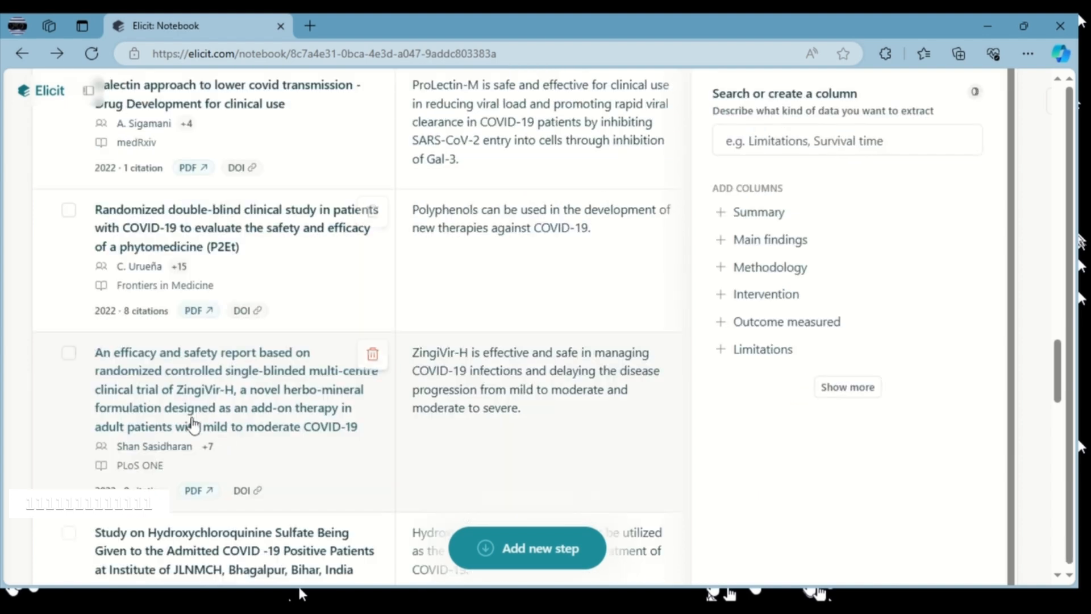
scroll(237, 453, "down", 1)
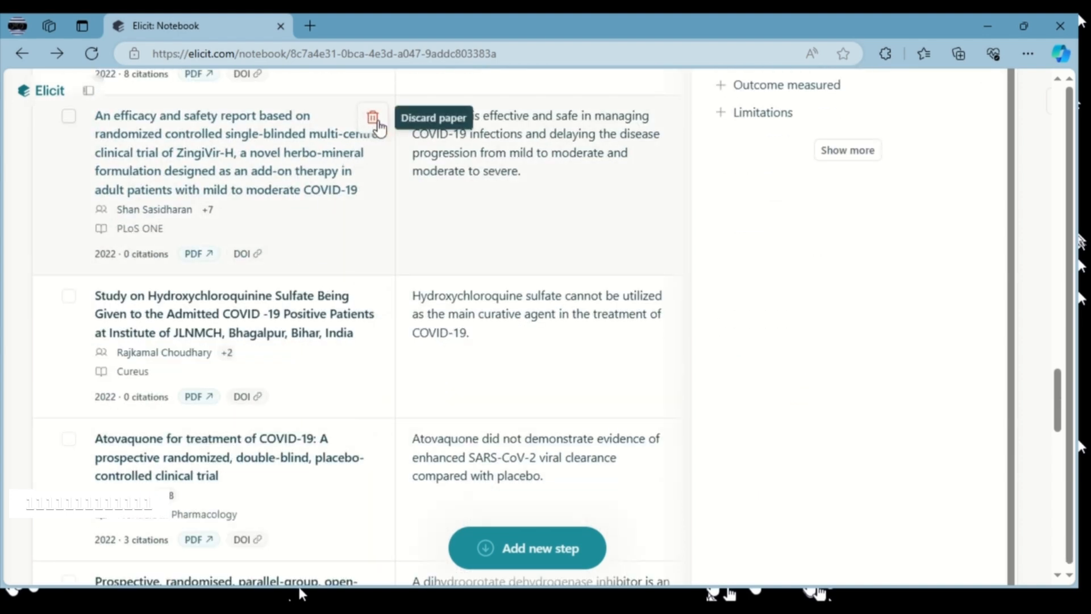
Check the export option of the filtered results and dismiss the Plus upgrade offer
scroll(370, 279, "up", 9)
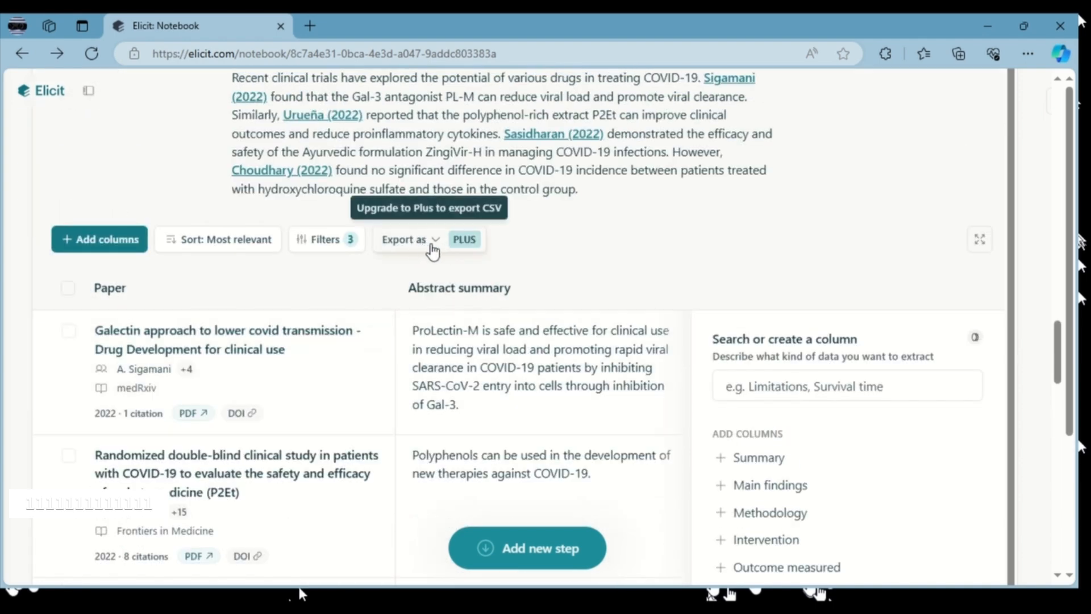
left_click(433, 250)
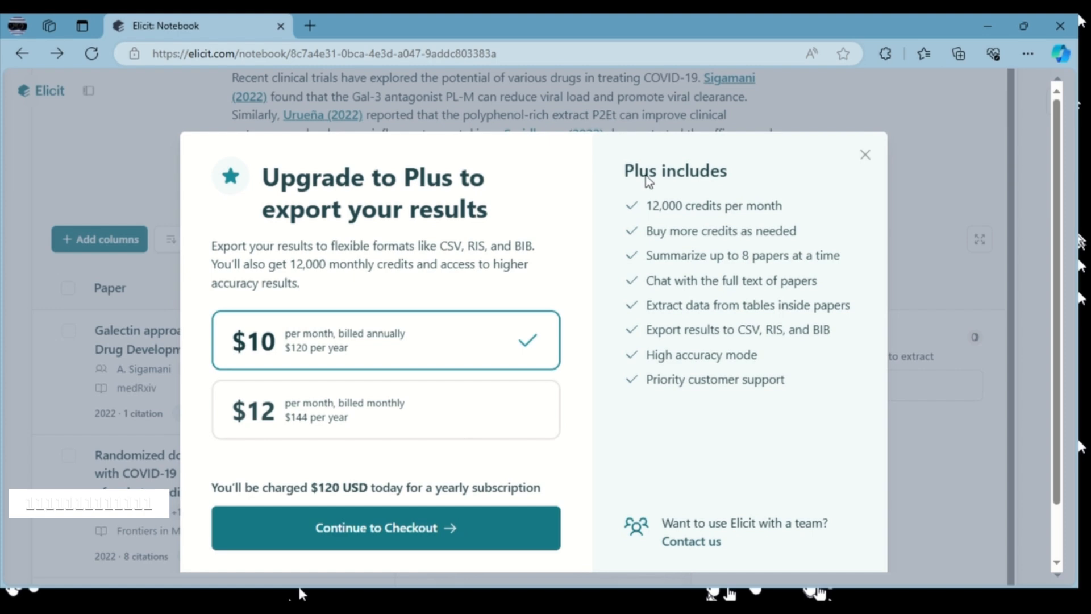
left_click(864, 156)
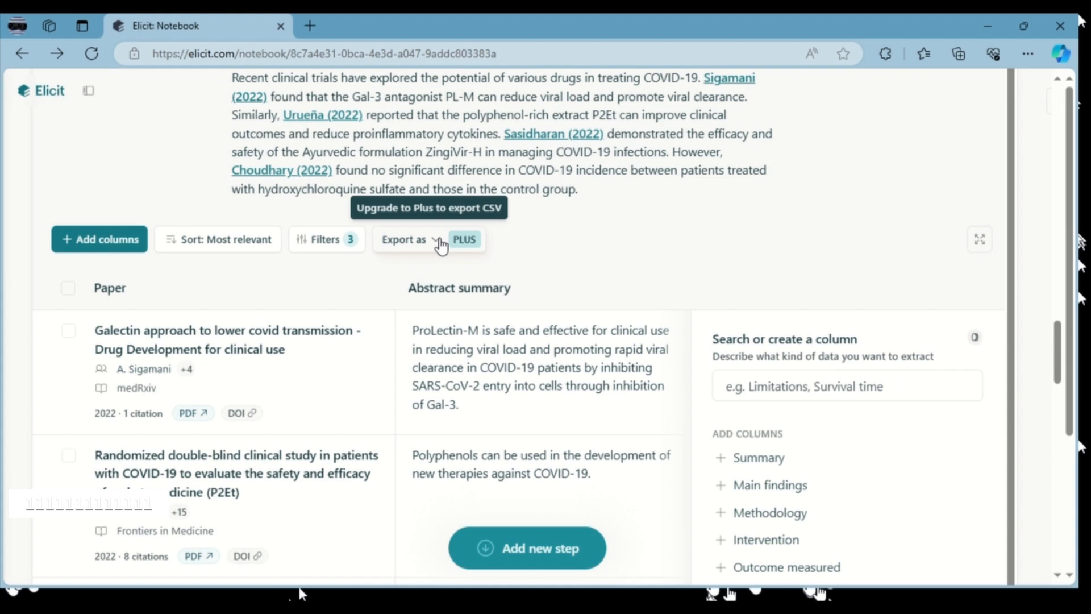
Examine the filtered papers' abstract summaries and the overall summary alongside the earlier query's findings
scroll(645, 317, "down", 10)
scroll(703, 327, "up", 6)
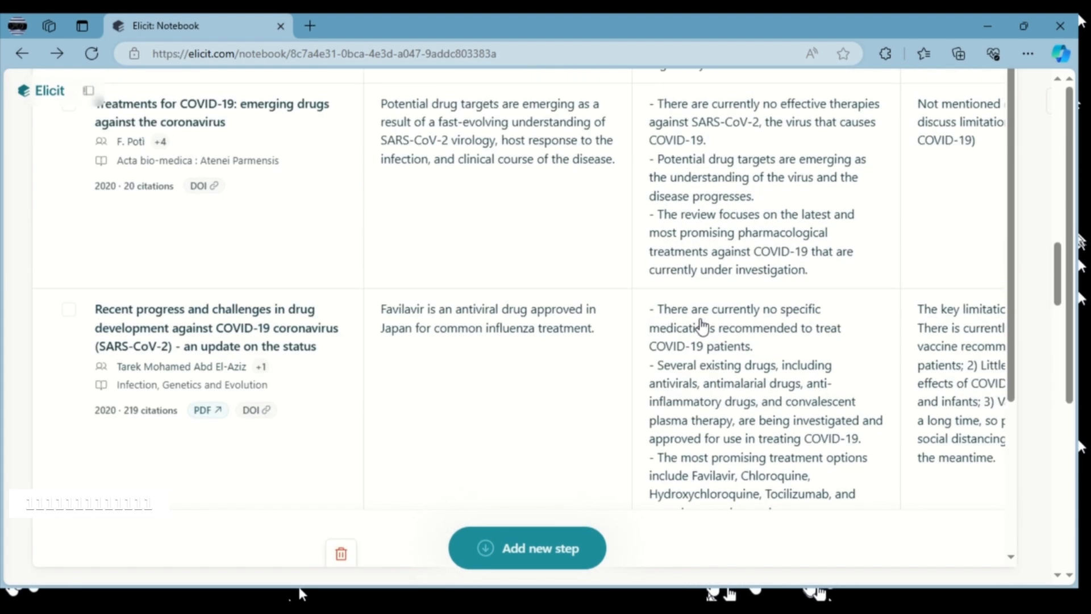
scroll(653, 321, "down", 10)
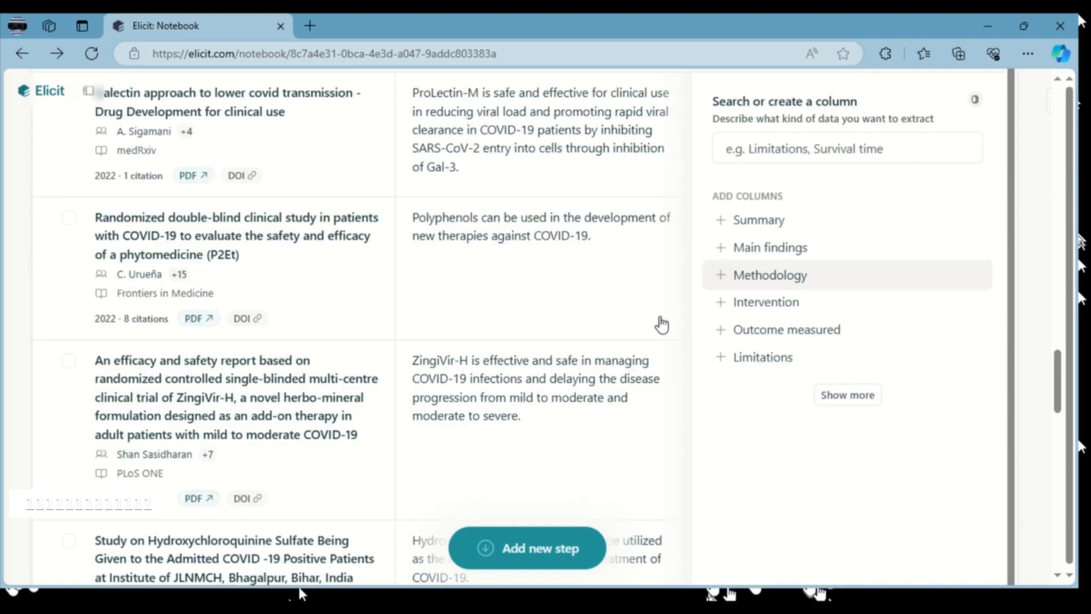
scroll(625, 346, "down", 1)
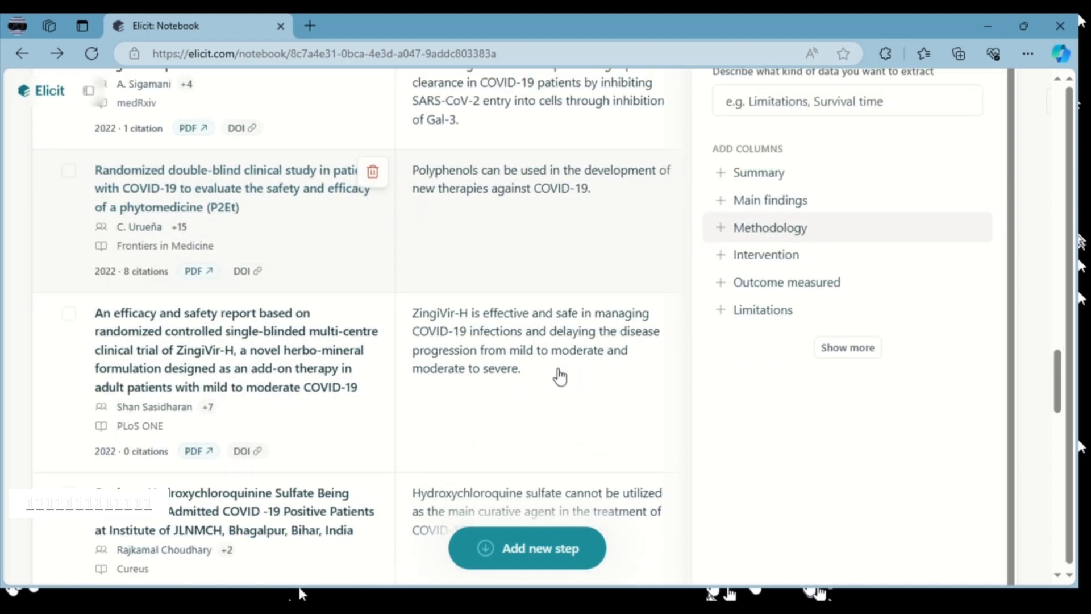
scroll(567, 375, "down", 6)
scroll(561, 377, "up", 2)
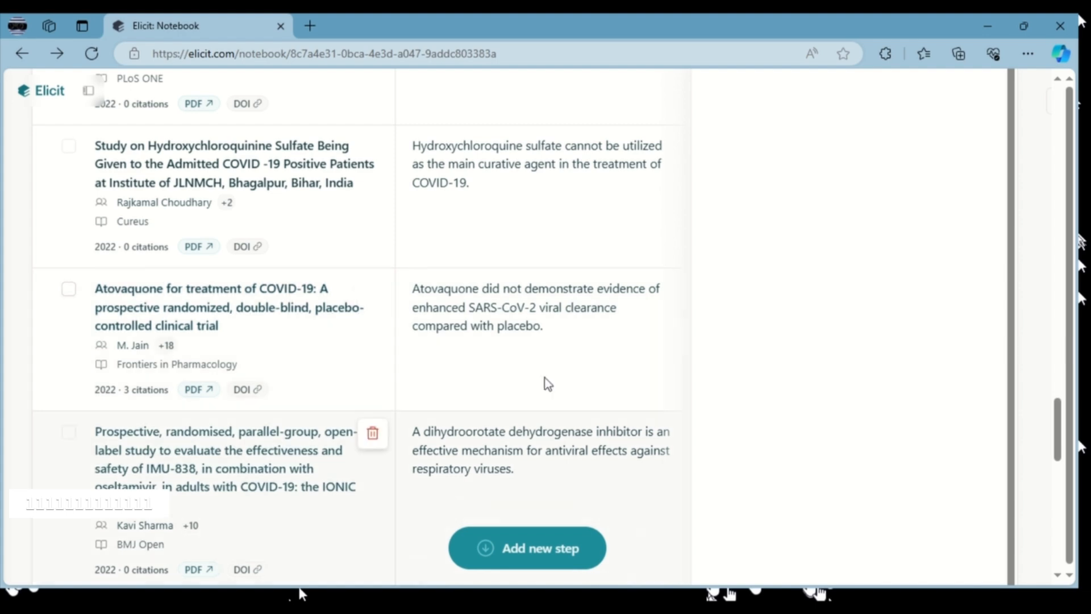
scroll(545, 383, "up", 10)
scroll(545, 373, "down", 2)
scroll(543, 375, "up", 3)
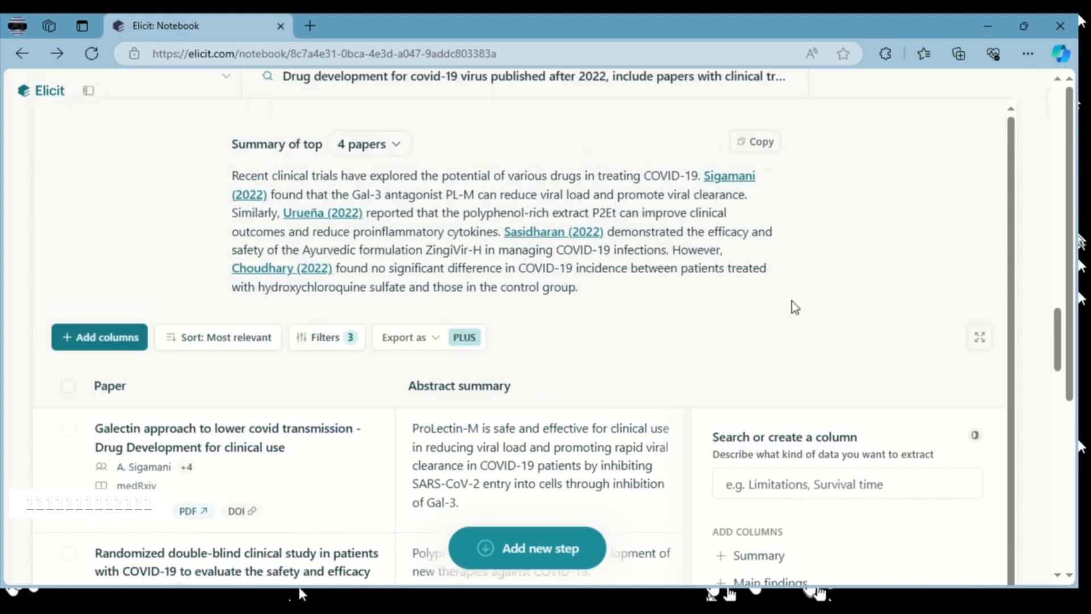
scroll(720, 324, "down", 10)
scroll(773, 341, "down", 8)
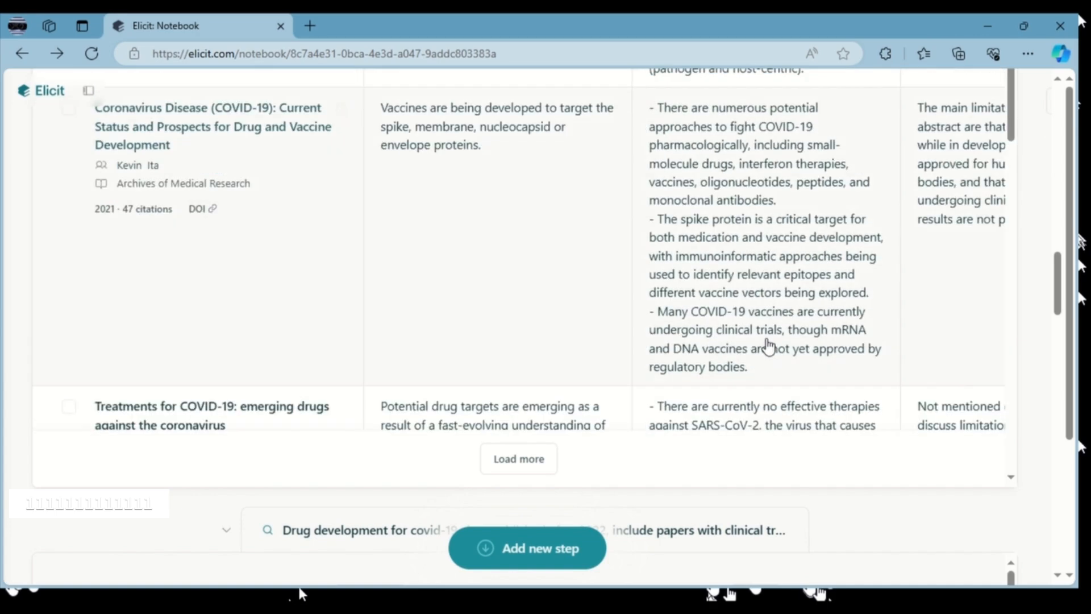
Collapse the results of both COVID-19 drug development questions under the Project 1 title
left_click_drag(1059, 293, 1045, 124)
left_click(227, 241)
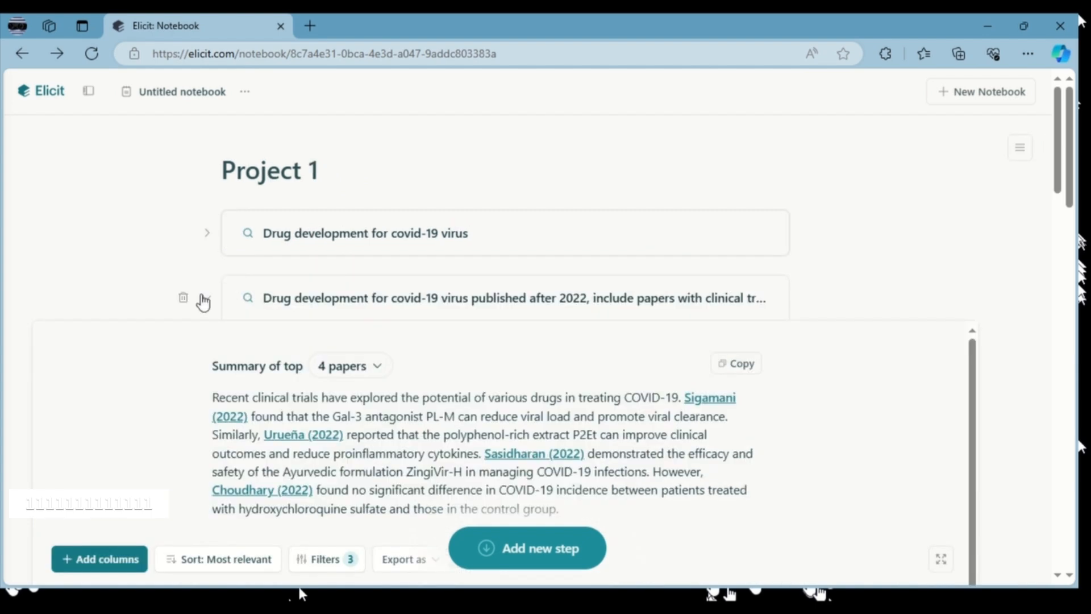
left_click(205, 299)
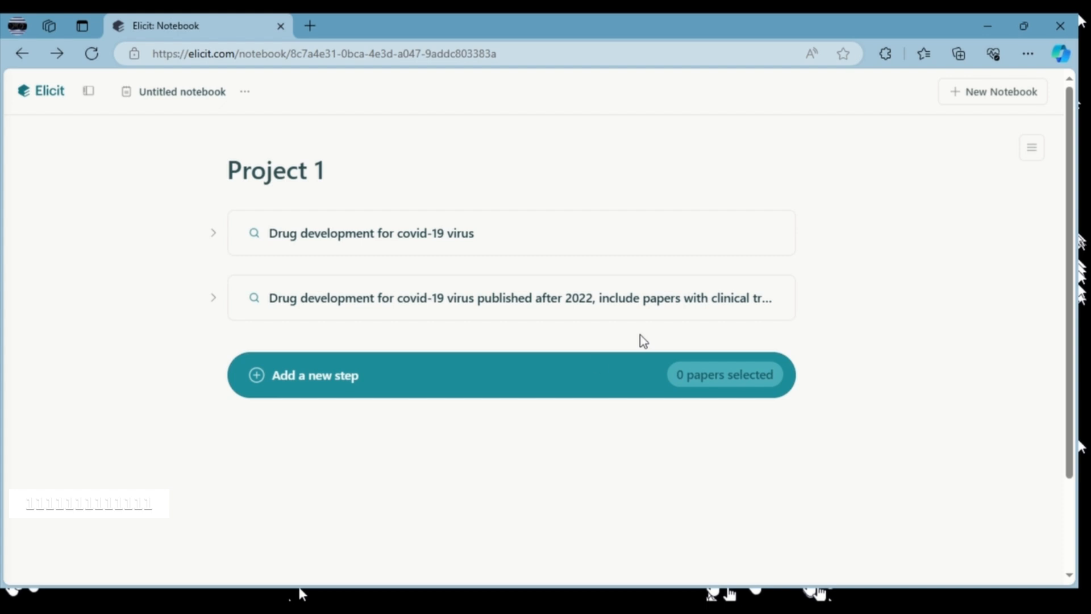
Add a step for extracting data from uploaded papers and view the library papers it offers
left_click(317, 379)
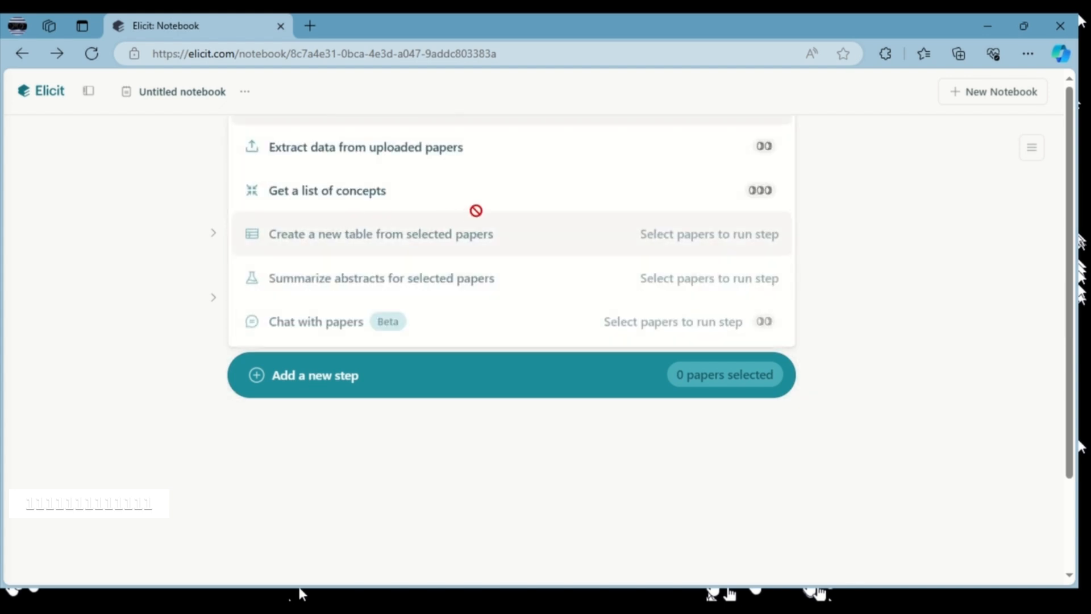
left_click(492, 154)
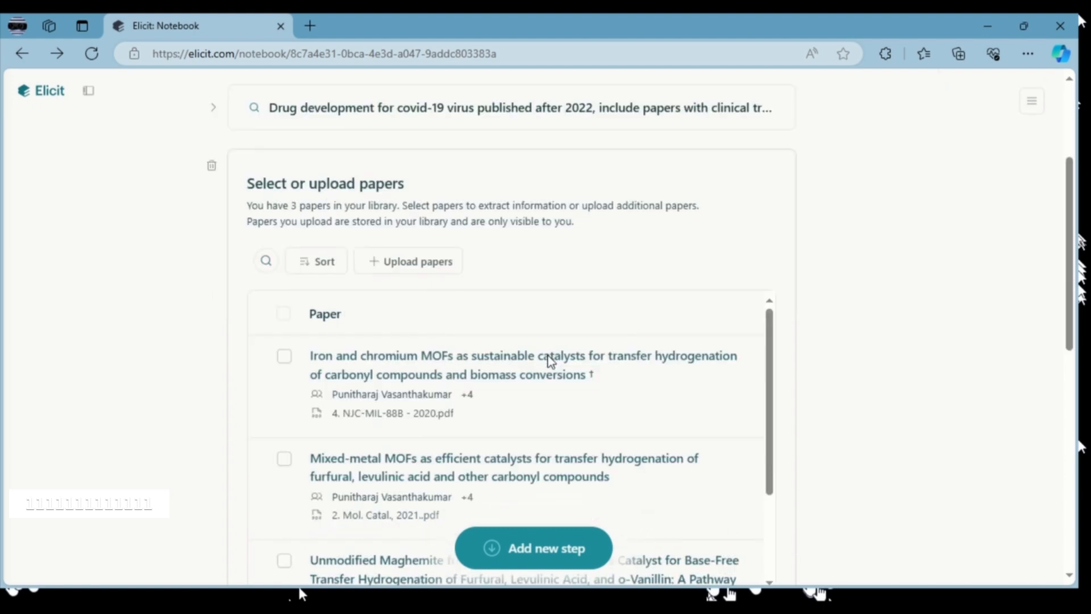
scroll(515, 446, "down", 10)
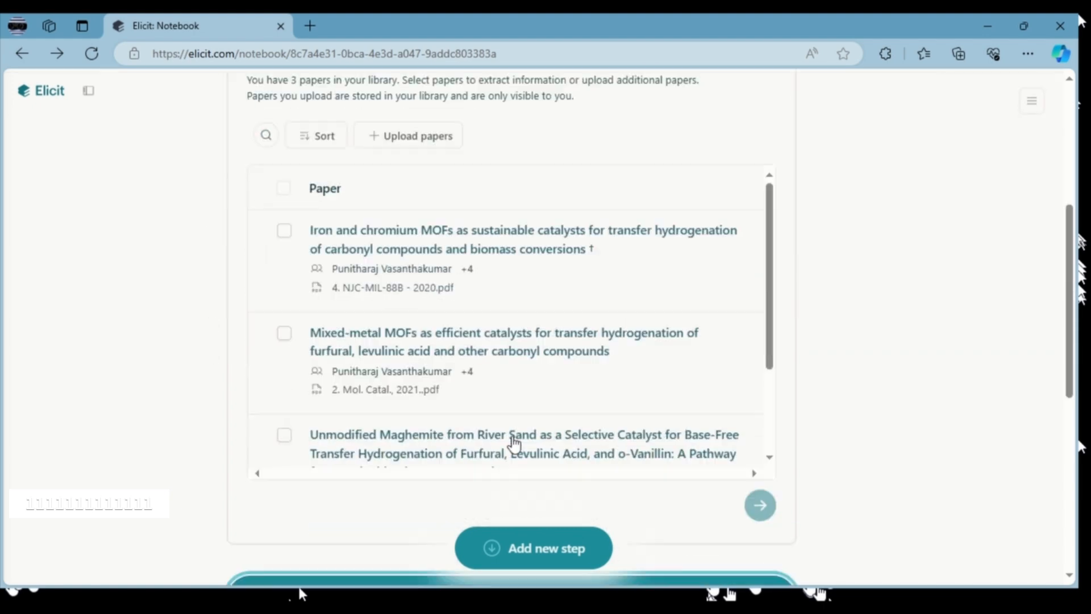
Check the credit costs of the new step options and add another step for extracting data from uploaded papers
left_click(563, 257)
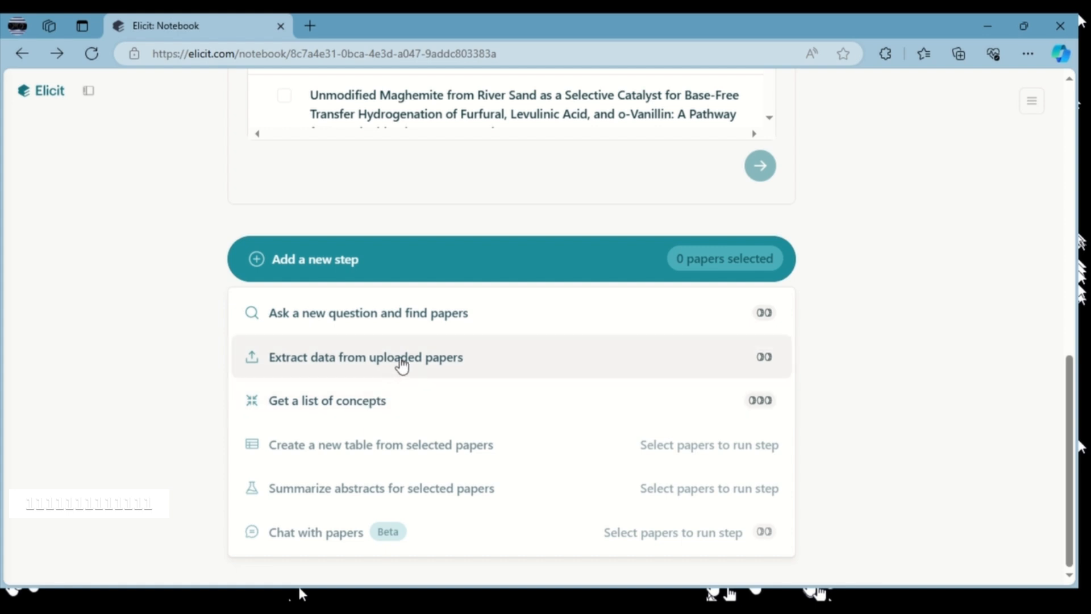
mouse_move(771, 323)
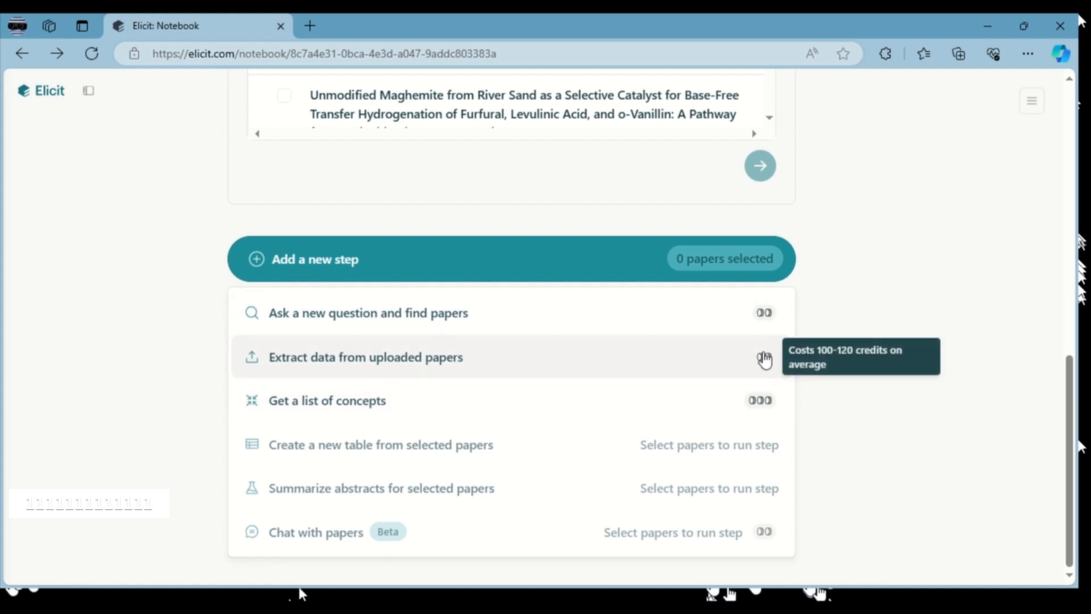
mouse_move(763, 411)
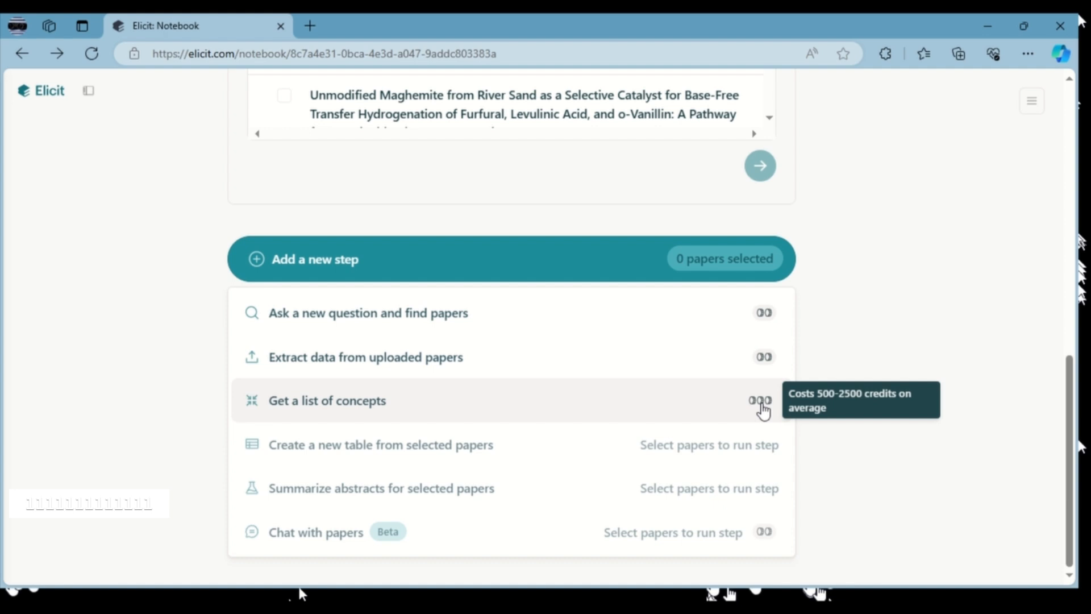
left_click(432, 362)
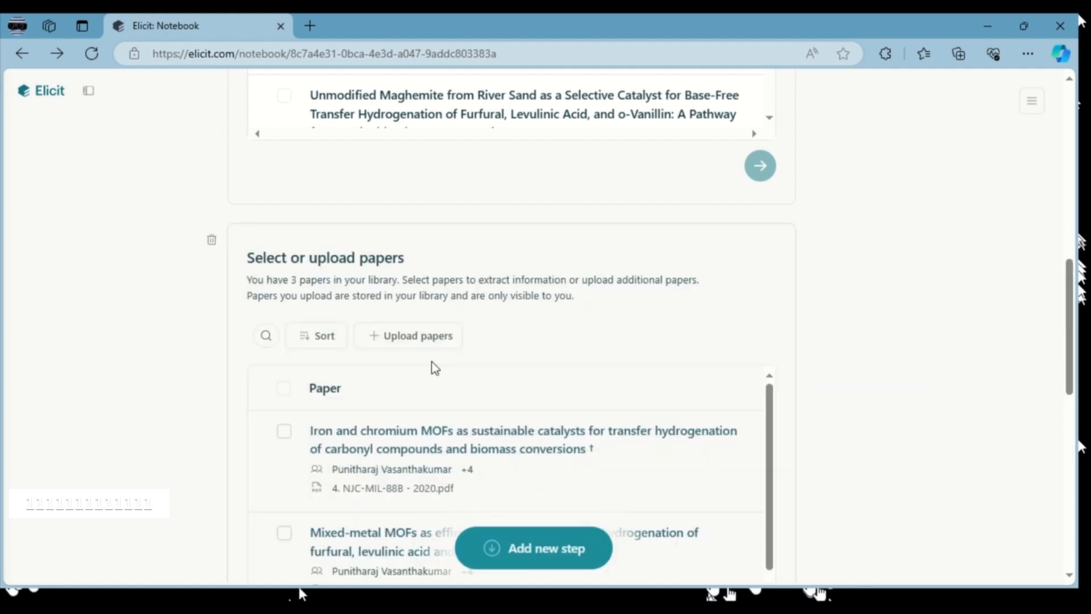
Upload the five PDFs from "1. Green Chemistry, 2022.pdf" through "5. Coord. Chem. Rev., 2022.pdf" to the library
left_click(419, 346)
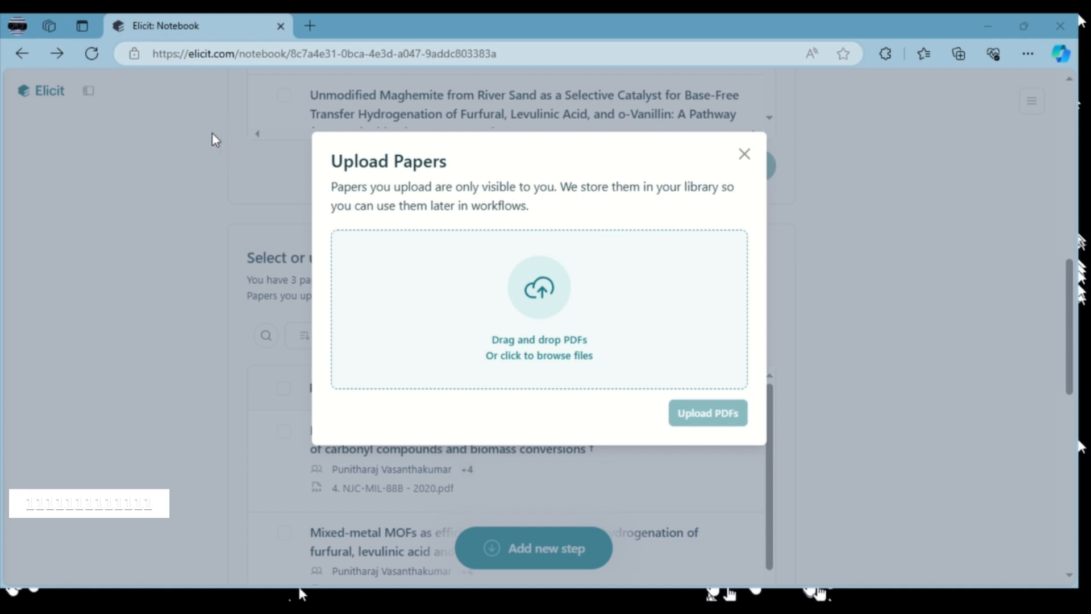
left_click(404, 366)
scroll(547, 378, "down", 2)
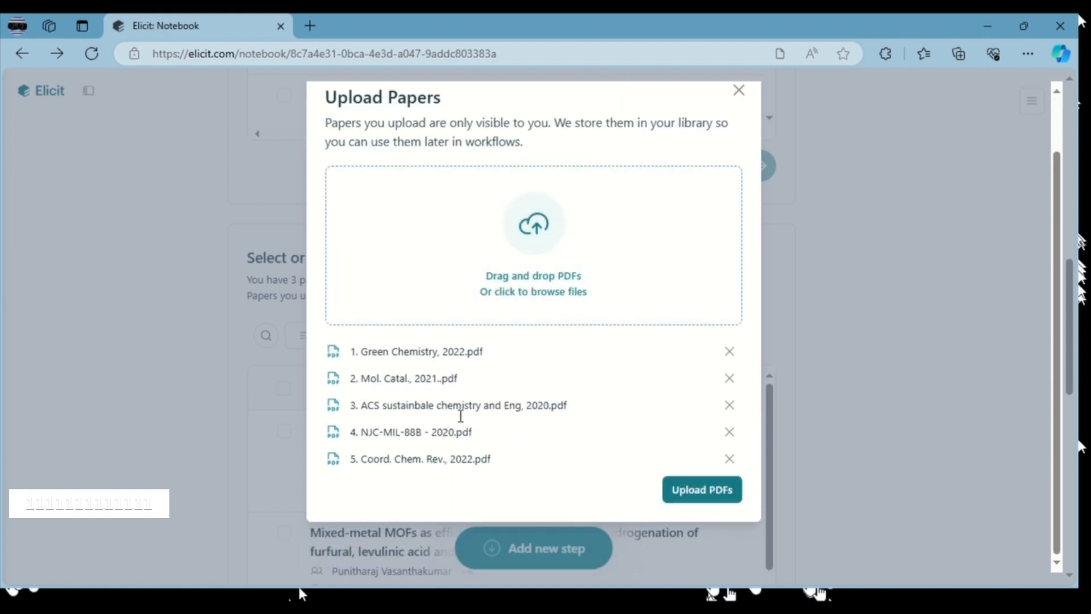
left_click(701, 489)
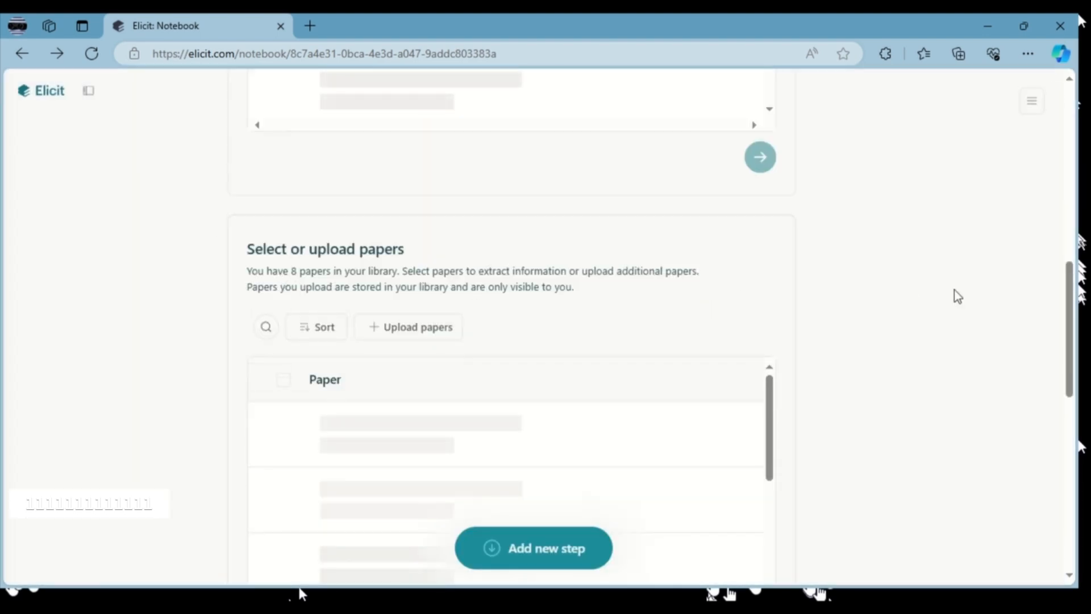
Examine the import status and the entries of the uploaded papers in the new step's paper list
scroll(923, 298, "down", 1)
scroll(923, 302, "down", 3)
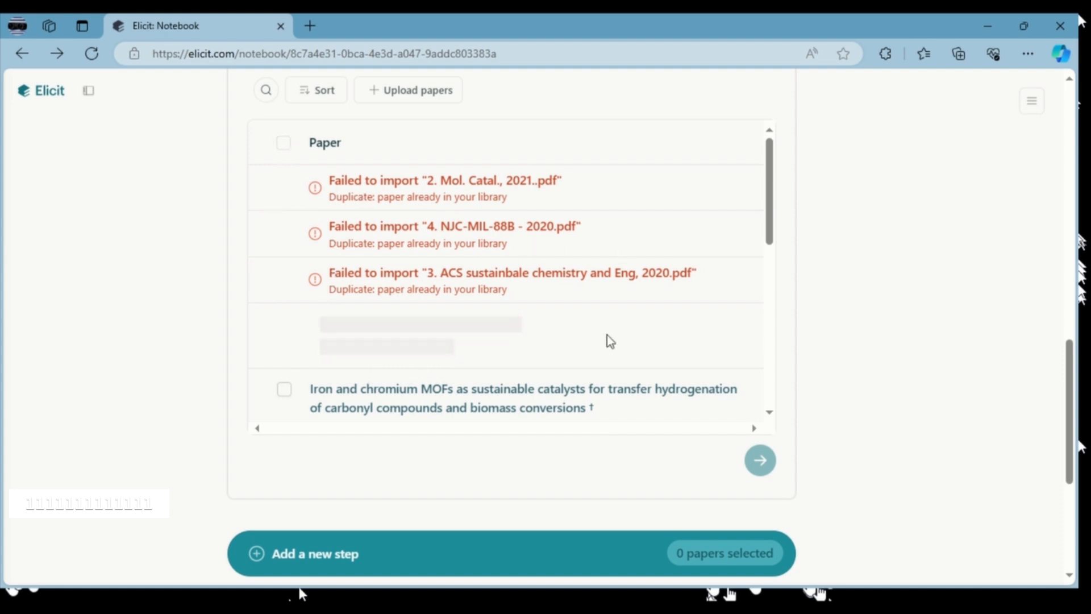
scroll(607, 341, "down", 4)
scroll(364, 255, "down", 4)
scroll(380, 291, "up", 4)
scroll(379, 288, "up", 4)
scroll(414, 390, "down", 5)
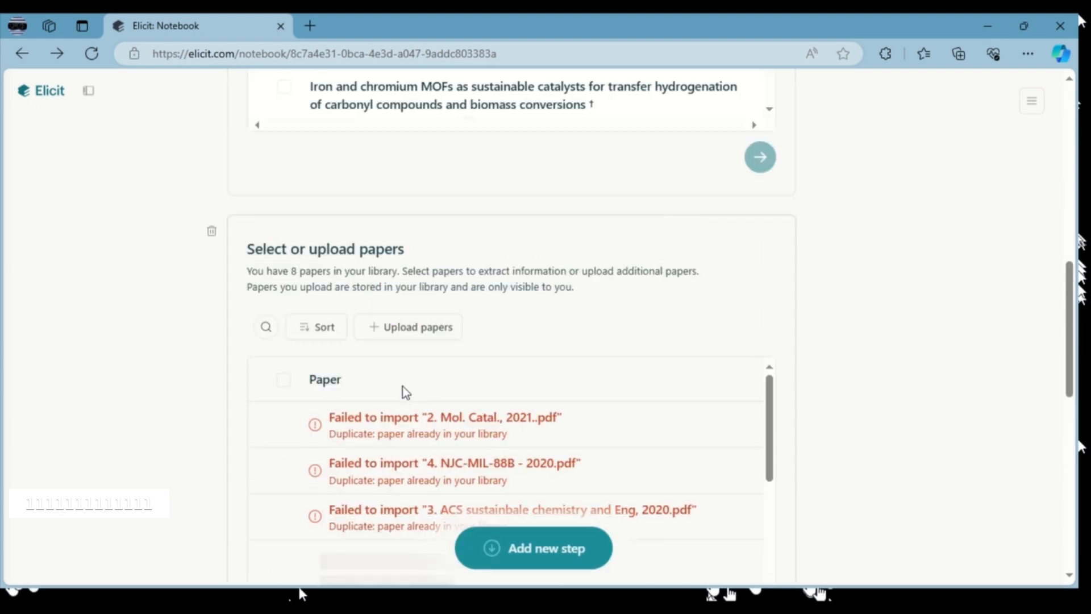
scroll(397, 372, "down", 3)
scroll(863, 299, "down", 4)
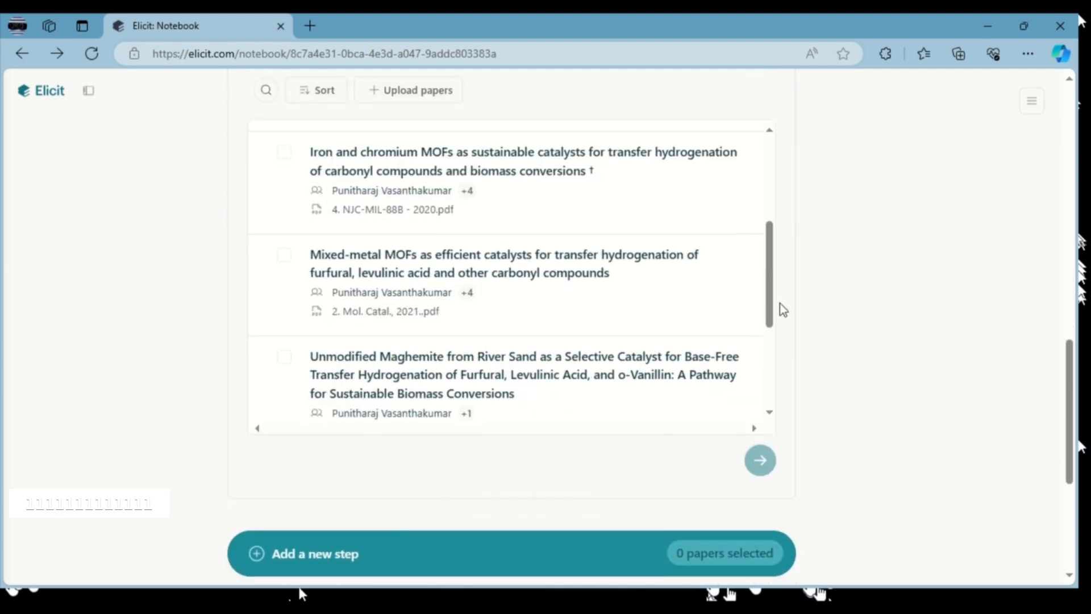
scroll(549, 350, "up", 3)
scroll(500, 348, "down", 3)
scroll(312, 214, "up", 4)
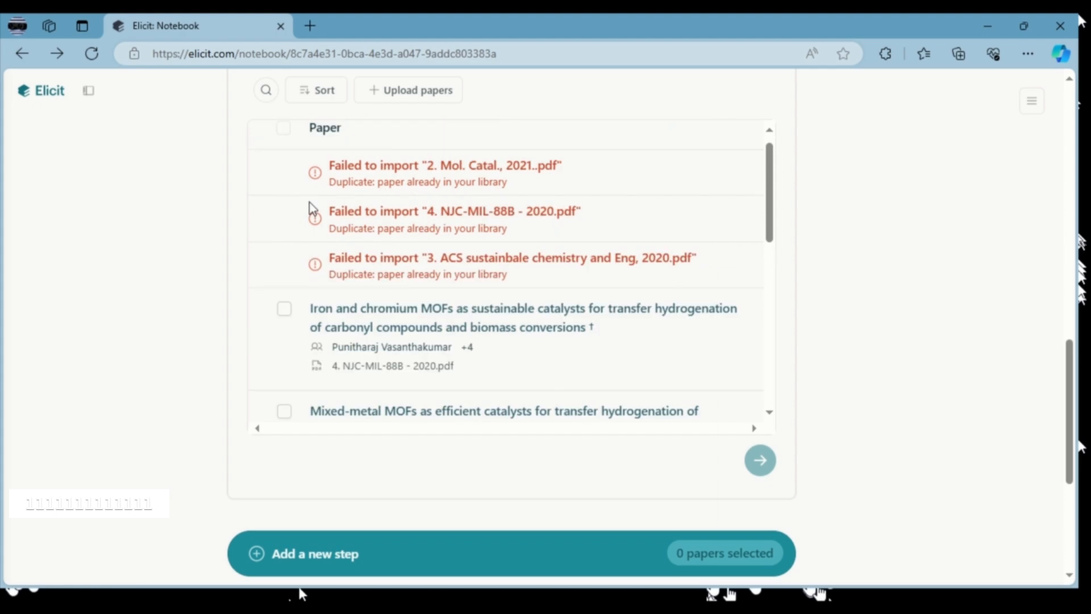
scroll(324, 233, "down", 1)
scroll(329, 411, "down", 5)
Select all papers in the list and check which new step options are offered for them
left_click(284, 309)
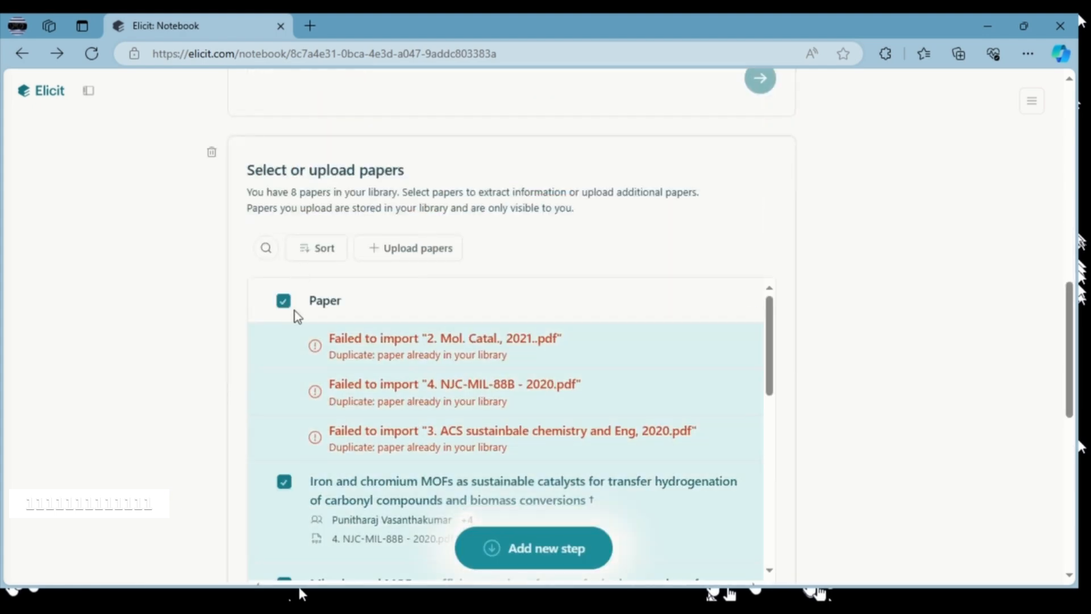
scroll(774, 267, "down", 4)
scroll(773, 267, "down", 3)
scroll(749, 170, "down", 3)
scroll(926, 188, "up", 3)
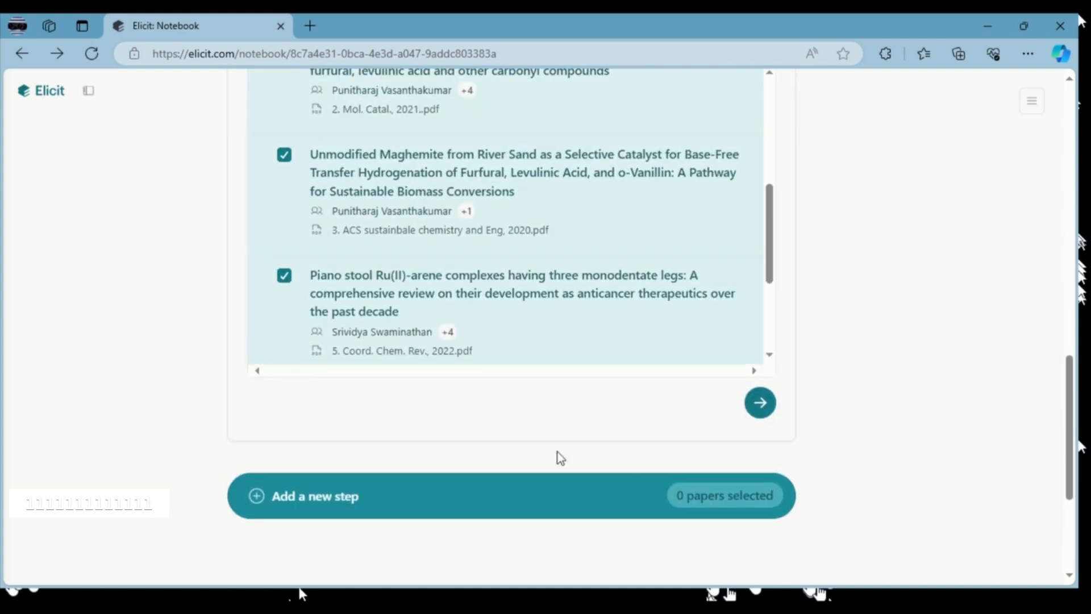
left_click(397, 510)
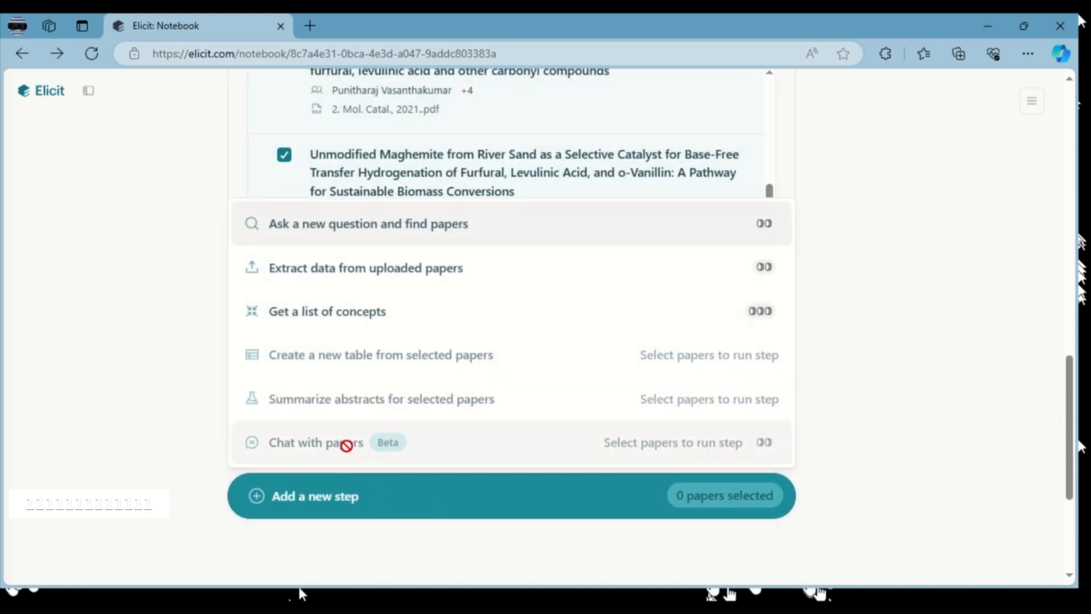
scroll(631, 284, "up", 5)
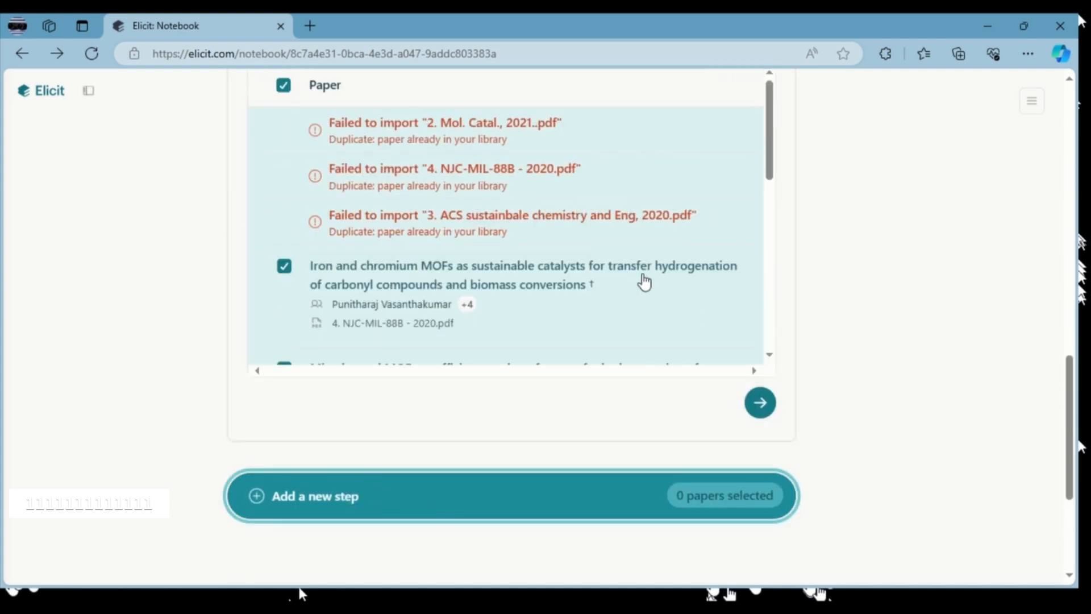
Sort the uploaded papers by title and look through the reordered list
scroll(810, 219, "up", 4)
left_click(328, 273)
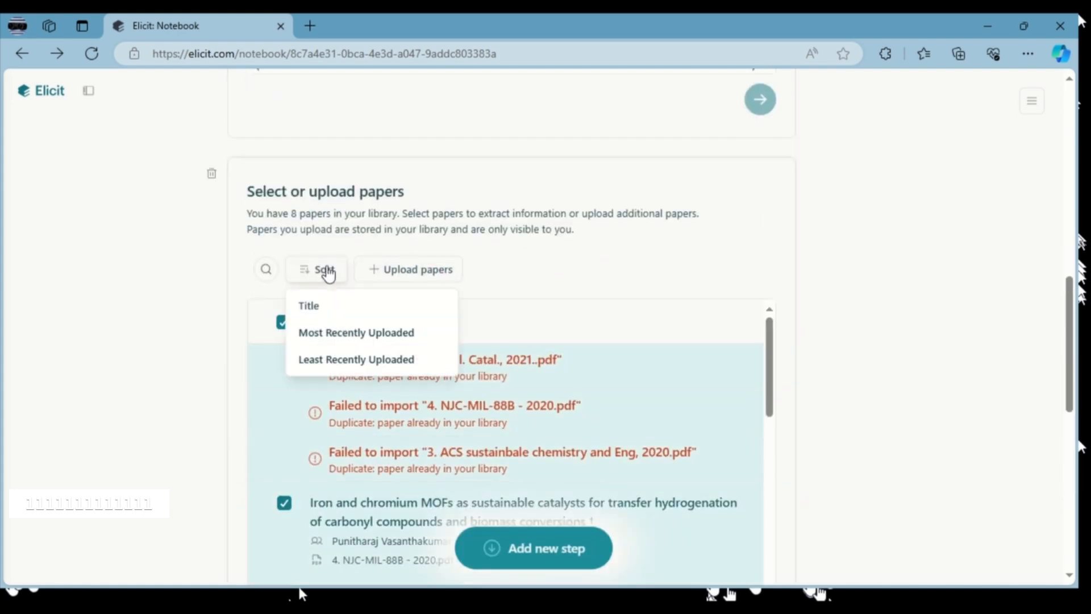
left_click(335, 306)
scroll(703, 335, "down", 5)
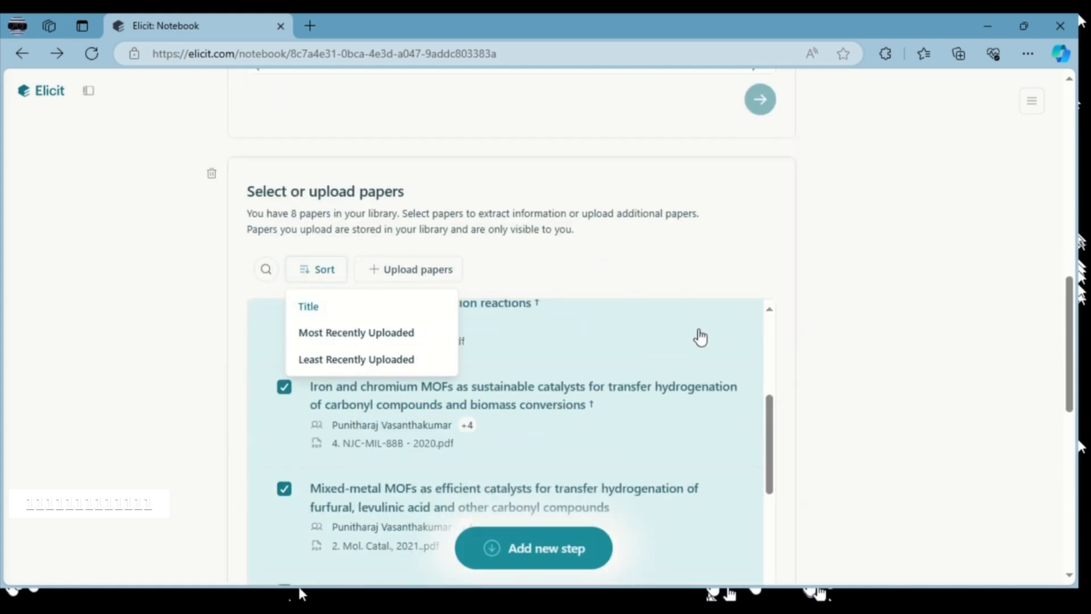
Open the "Sustainable Catalysts for Biomass Conversions" notebook and look over its table of extracted papers
left_click(88, 100)
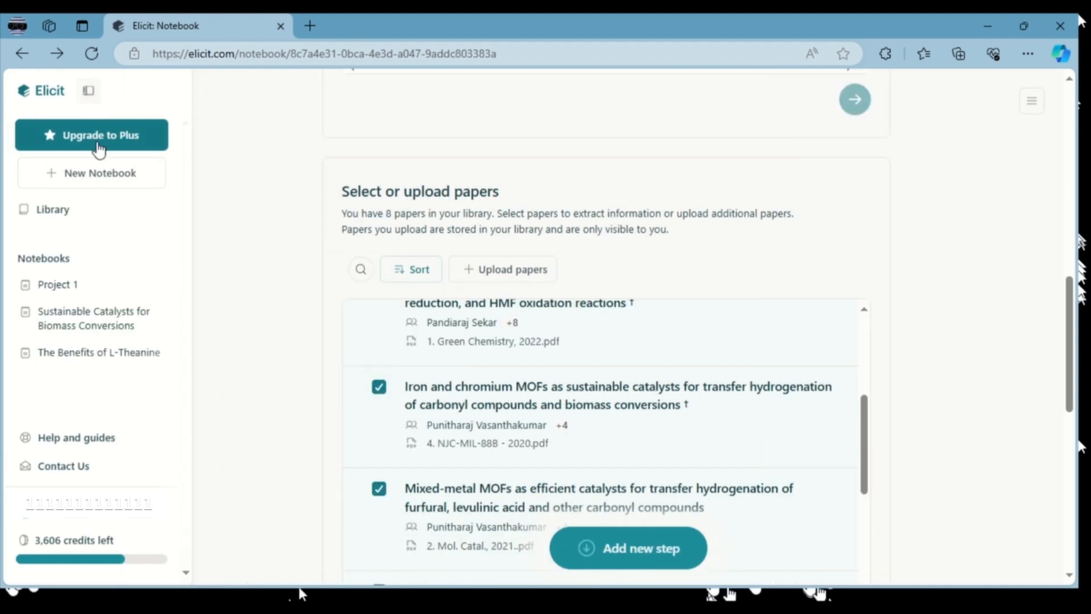
left_click(109, 334)
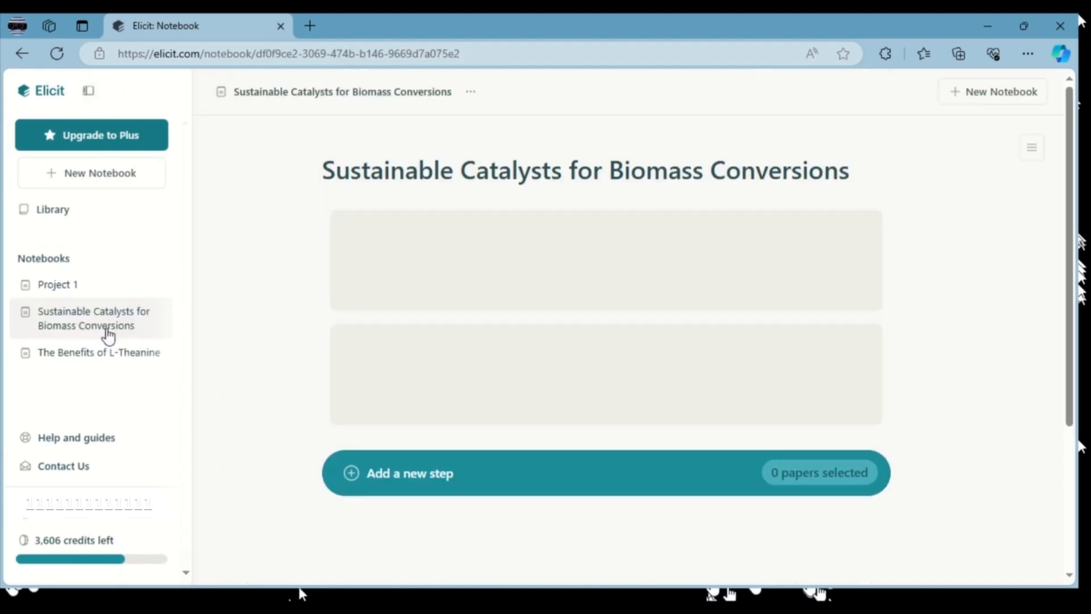
scroll(681, 291, "down", 3)
scroll(682, 288, "up", 10)
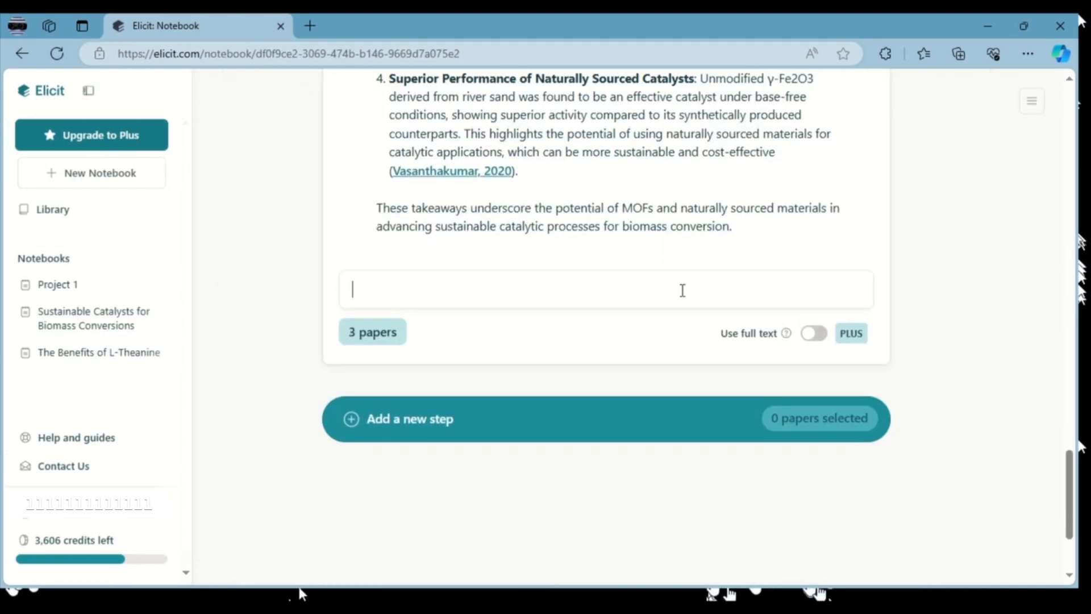
scroll(653, 286, "up", 10)
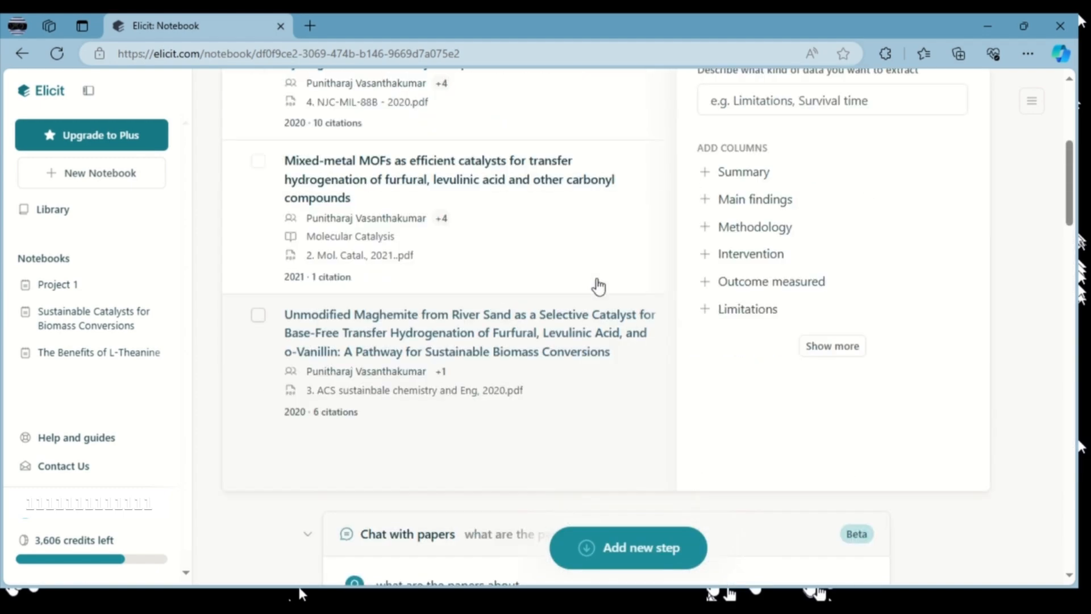
scroll(512, 295, "up", 4)
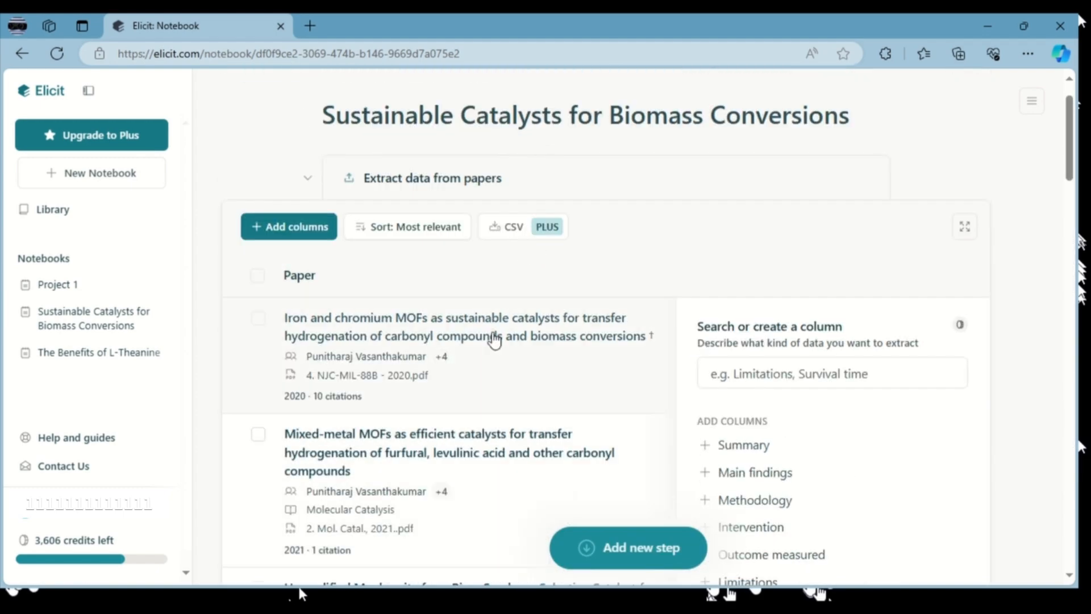
Read the paper chat's answer to the question "what are the papers about"
scroll(490, 407, "down", 3)
scroll(493, 407, "down", 10)
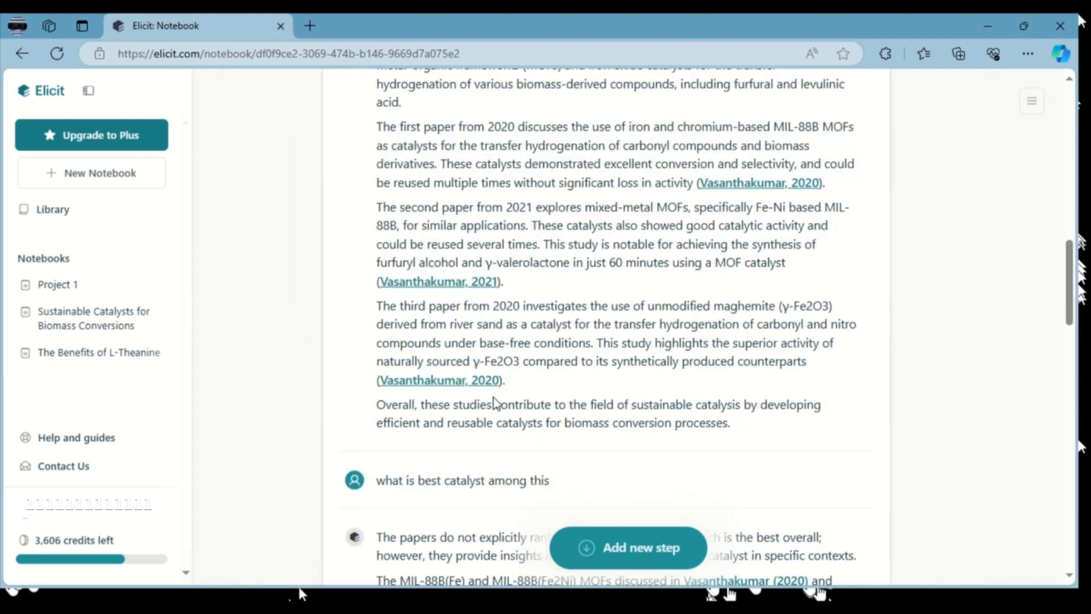
scroll(492, 400, "up", 4)
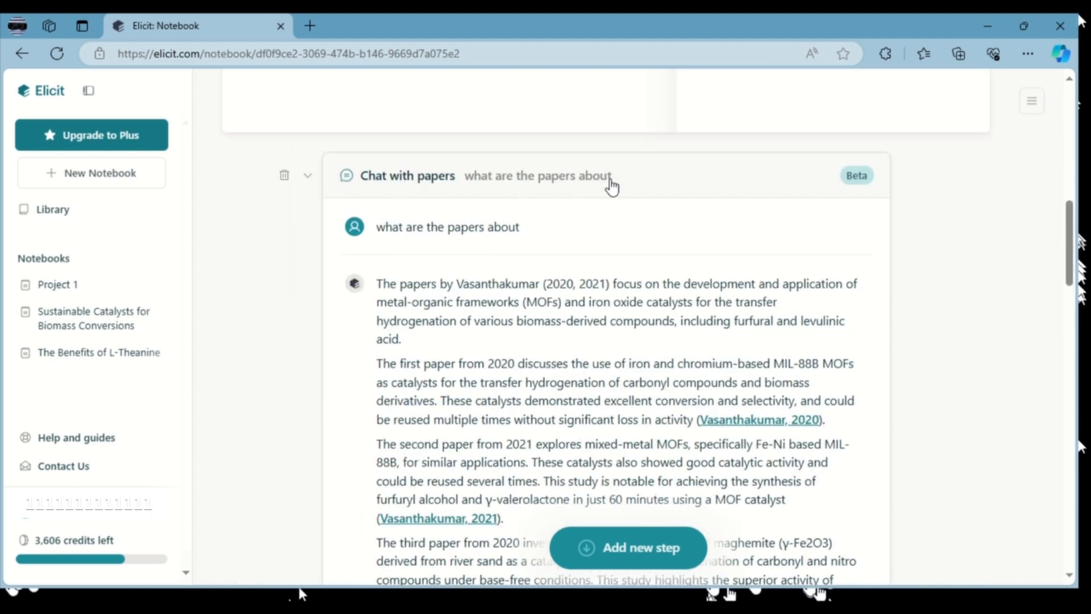
left_click_drag(375, 233, 570, 231)
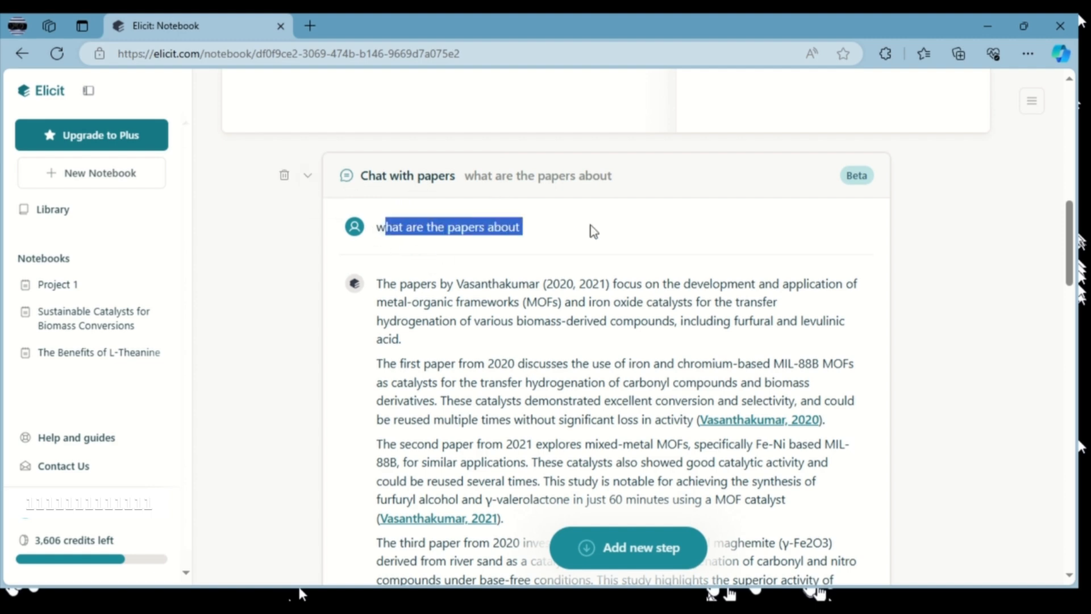
scroll(625, 319, "down", 1)
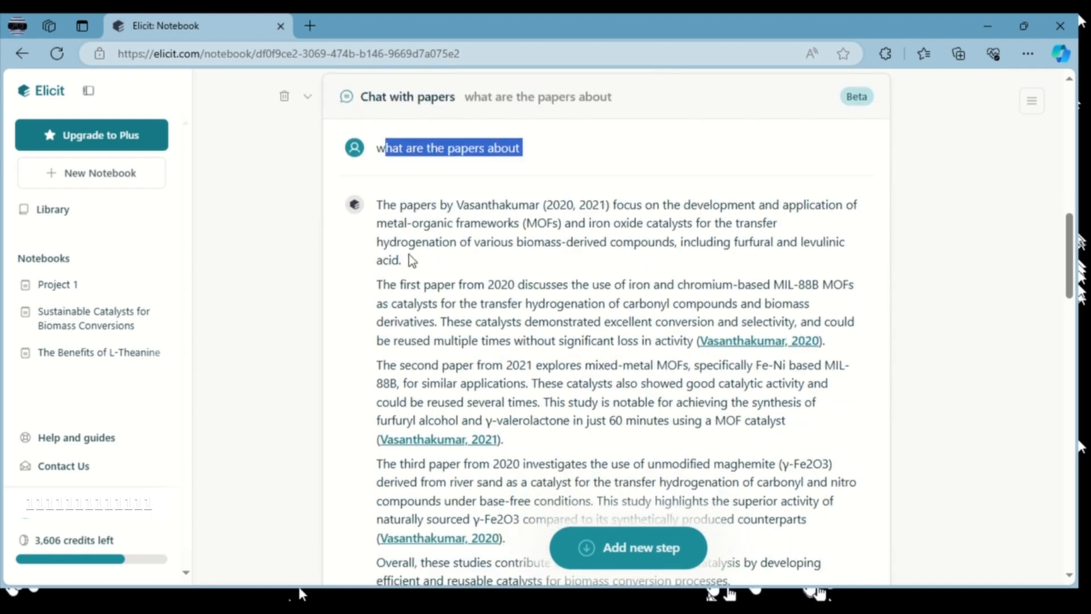
scroll(458, 304, "down", 2)
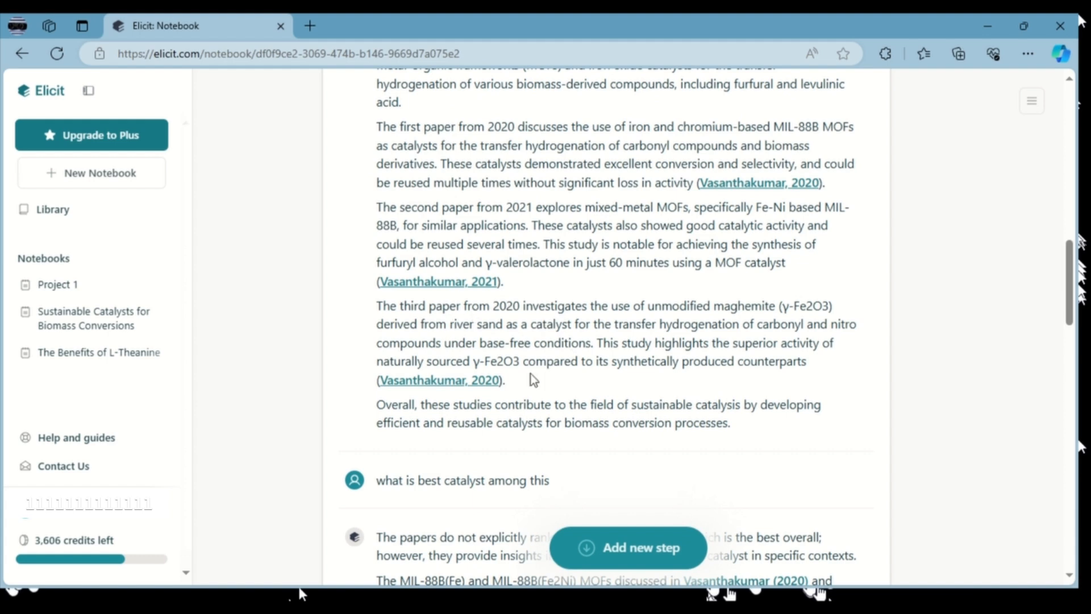
scroll(531, 374, "down", 1)
Review the paper chat's questions about the best catalyst and the takeaways along with their answers
scroll(531, 374, "down", 2)
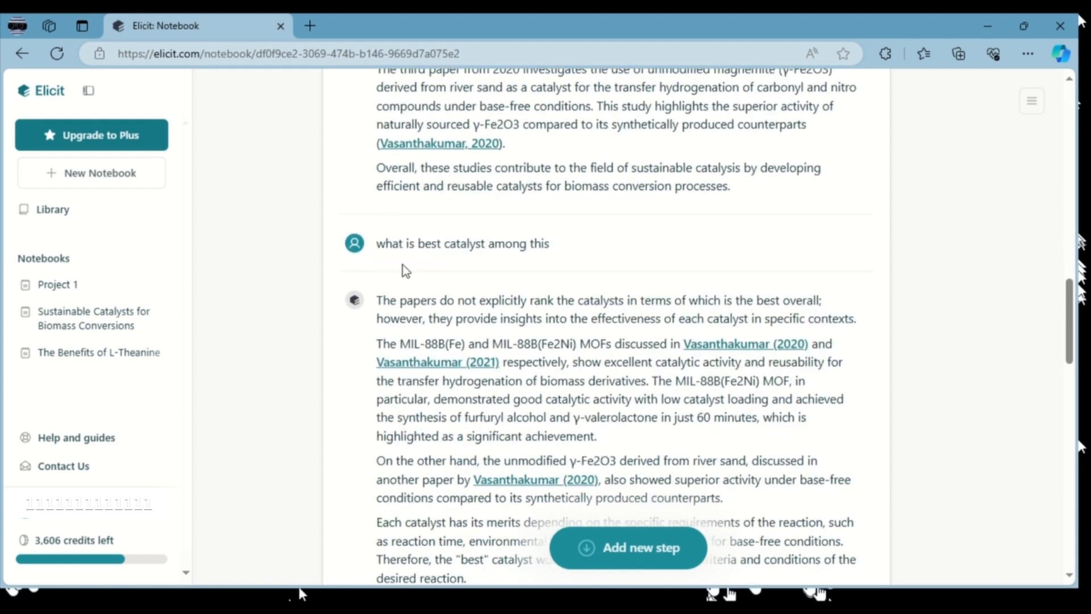
left_click_drag(379, 243, 671, 278)
scroll(672, 278, "down", 3)
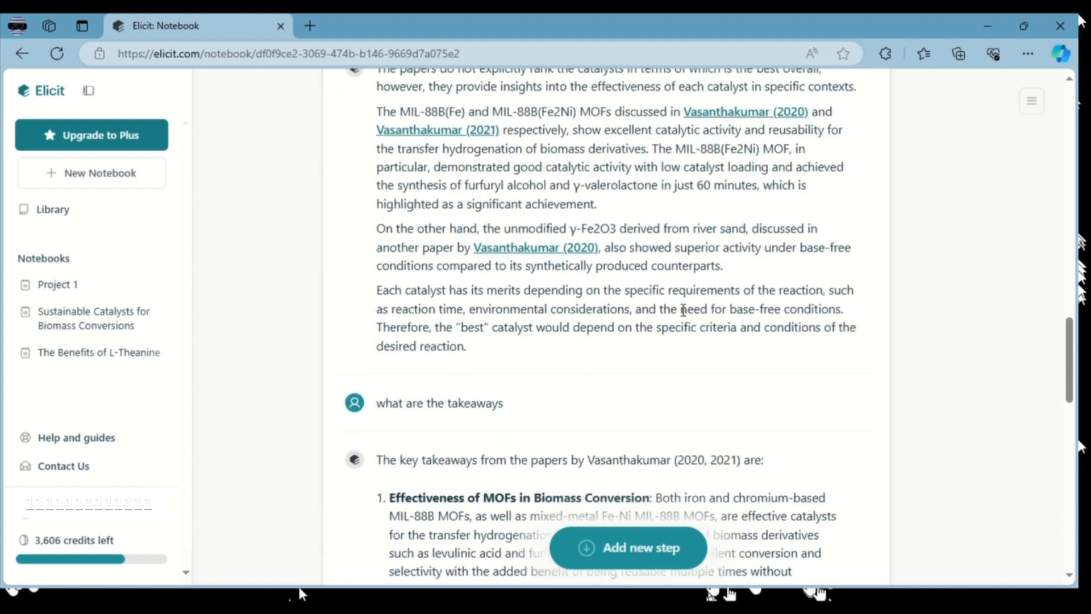
scroll(536, 283, "up", 2)
scroll(566, 320, "down", 2)
left_click_drag(377, 398, 543, 396)
scroll(634, 408, "down", 10)
Ask the paper chat "what are the limitation in the paper" about the three papers
left_click(476, 292)
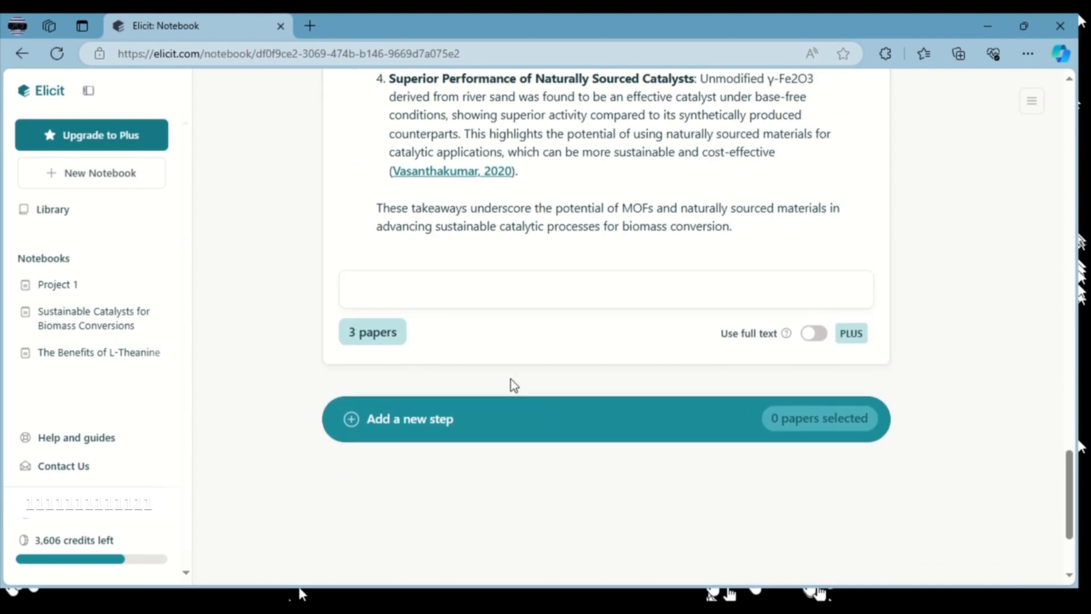
type("whats re")
key("BackSpace")
key("BackSpace")
key("BackSpace")
key("BackSpace")
key("BackSpace")
key("BackSpace")
type("t are the limi")
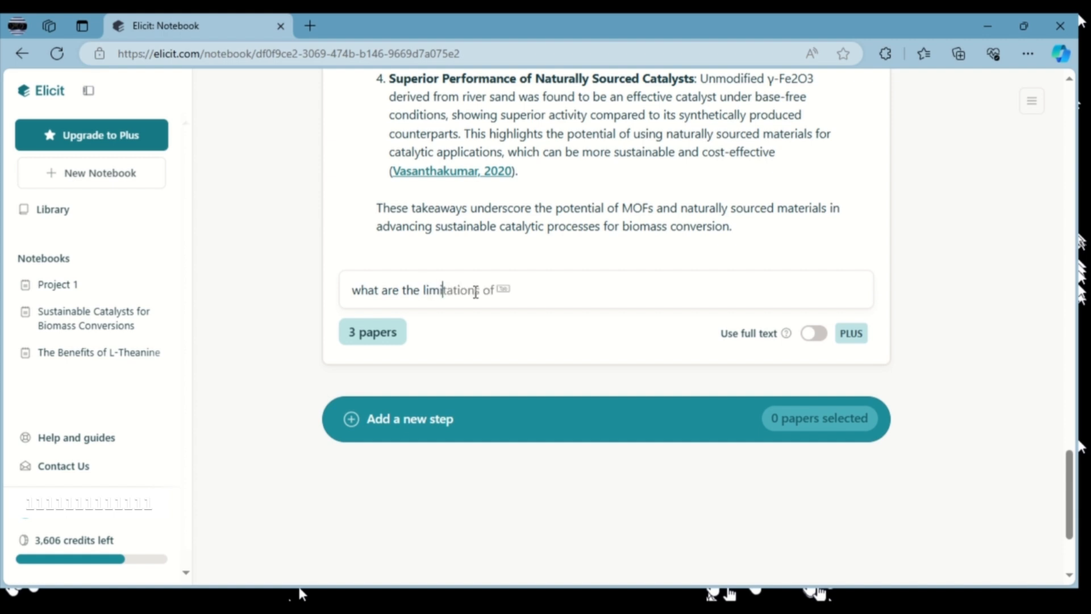
type("tation sof")
key("BackSpace")
key("BackSpace")
key("BackSpace")
key("BackSpace")
type("in the aper")
key("BackSpace")
key("BackSpace")
key("BackSpace")
key("BackSpace")
type("paper")
key("Return")
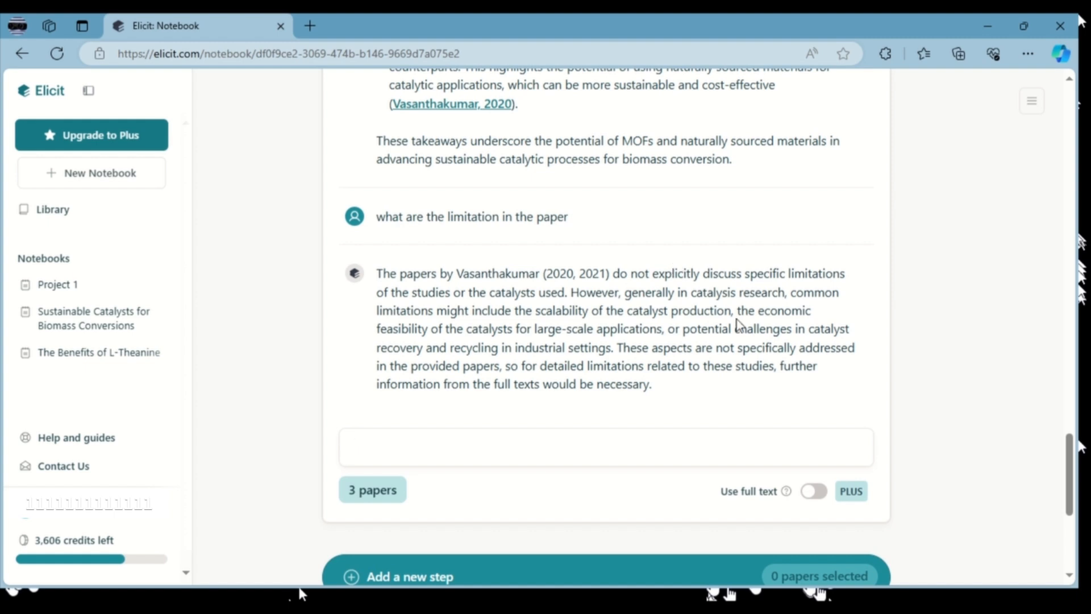
Try to enable full-text use for the paper chat, look over the Plus upgrade offer, and dismiss it
left_click(814, 492)
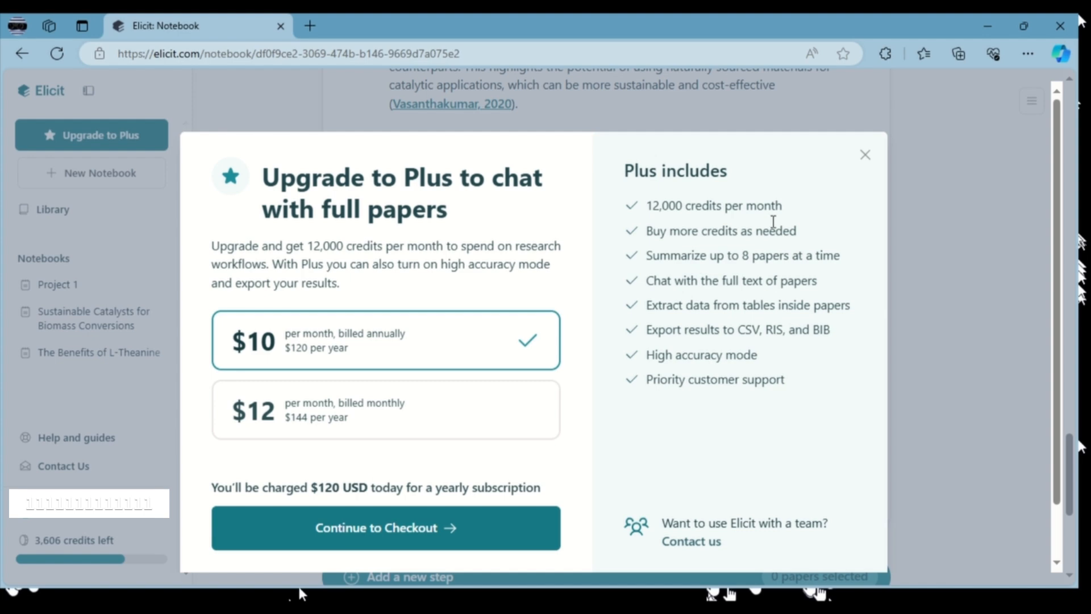
left_click(866, 160)
scroll(615, 418, "down", 3)
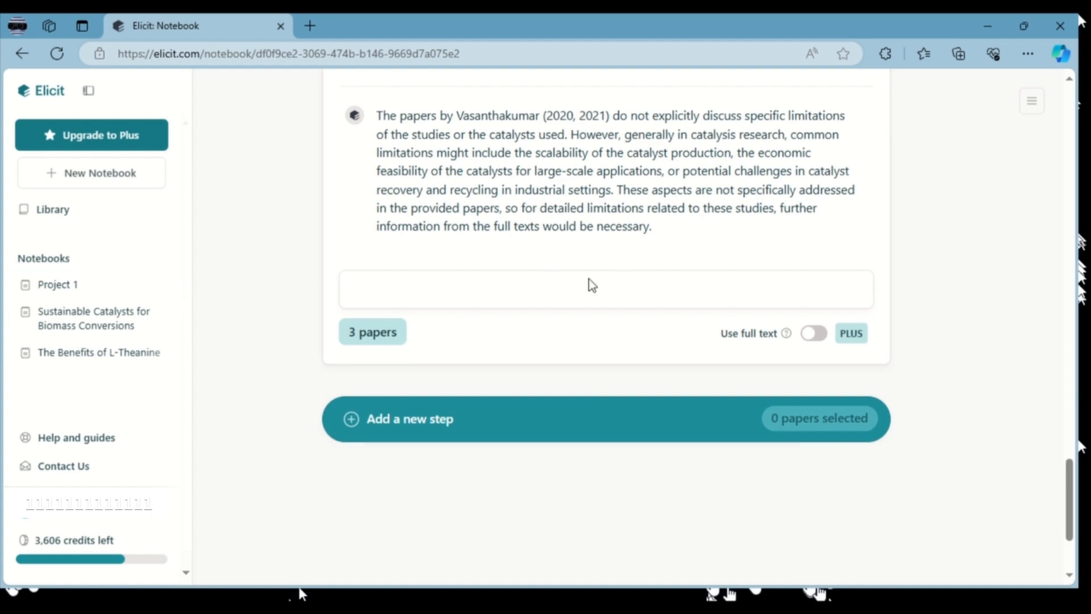
Look back over the Sustainable Catalysts notebook, from the paper chat up to its table of extracted papers
scroll(591, 284, "up", 4)
scroll(591, 284, "down", 5)
scroll(591, 284, "up", 10)
scroll(591, 284, "up", 15)
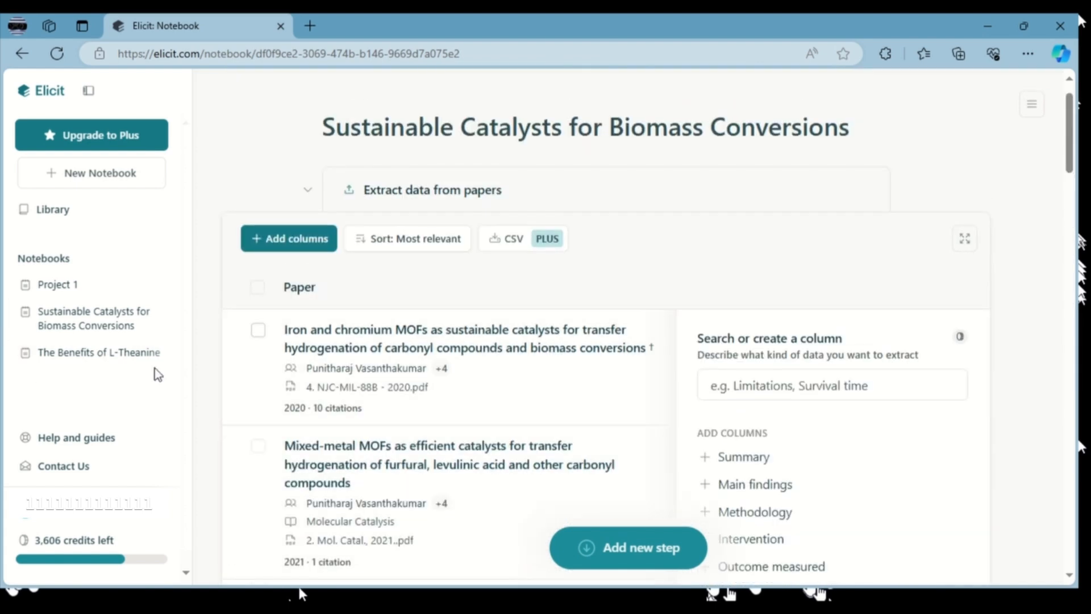
Switch from the Sustainable Catalysts notebook to Project 1 and back, ending in the Project 1 notebook
left_click(83, 287)
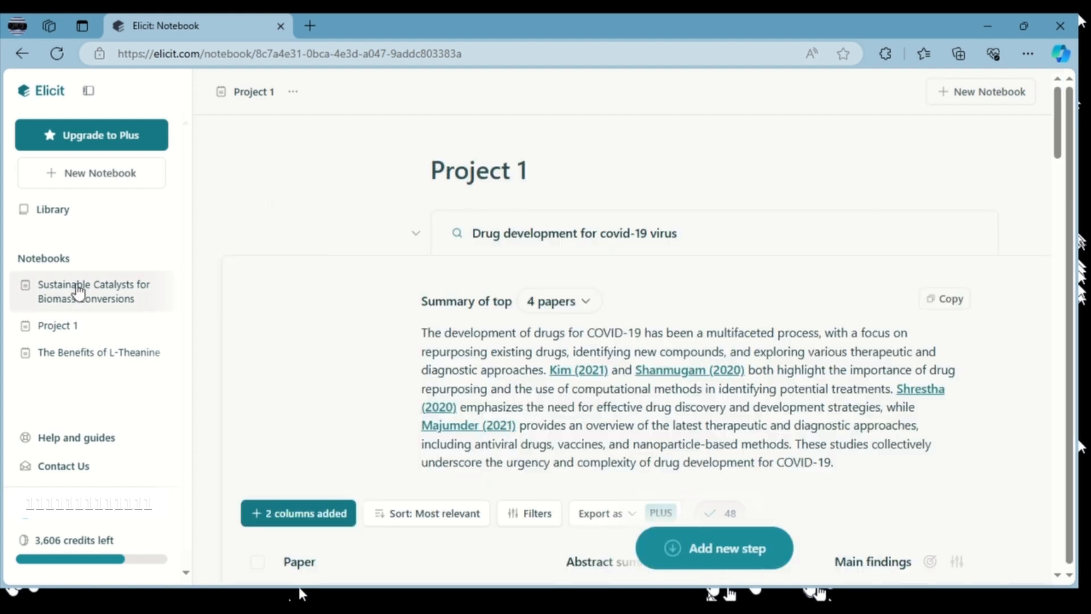
left_click(79, 291)
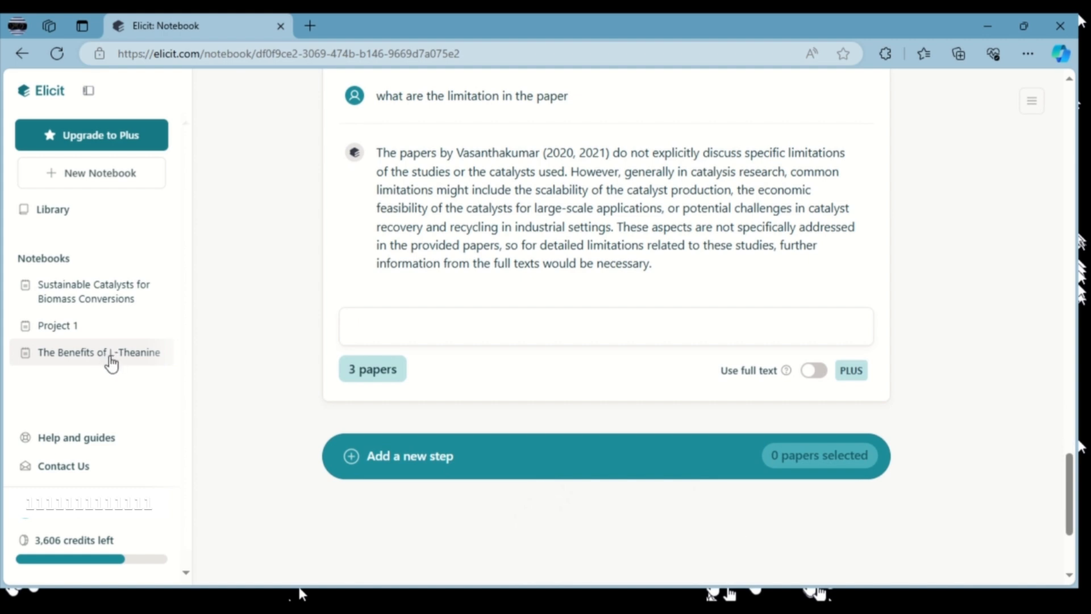
left_click(131, 326)
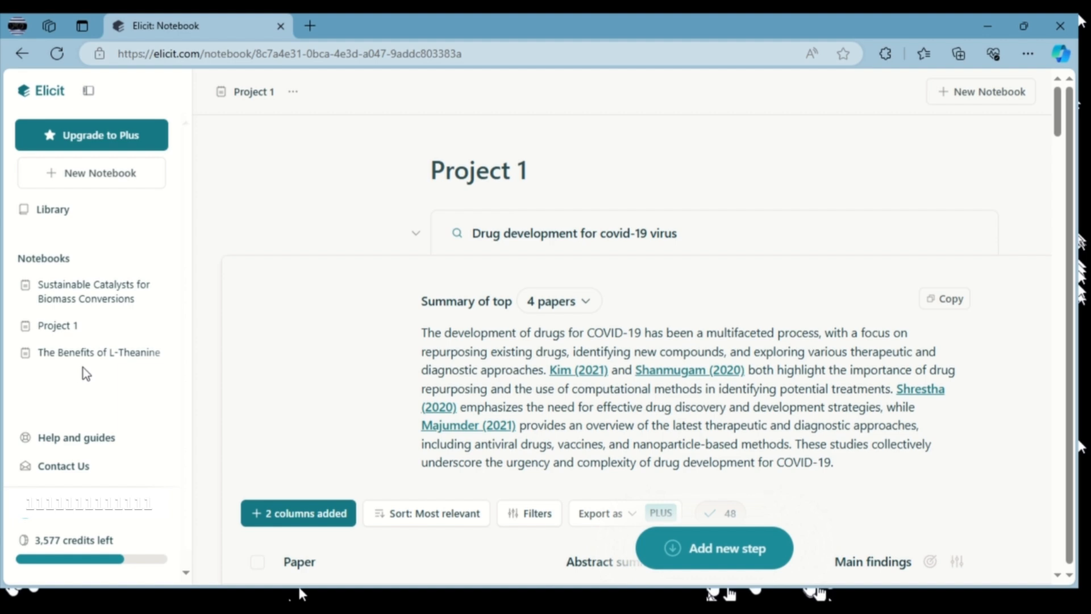
Examine Project 1's summary of the top papers and its table of abstract summaries and main findings on COVID-19 drug development
scroll(588, 304, "down", 3)
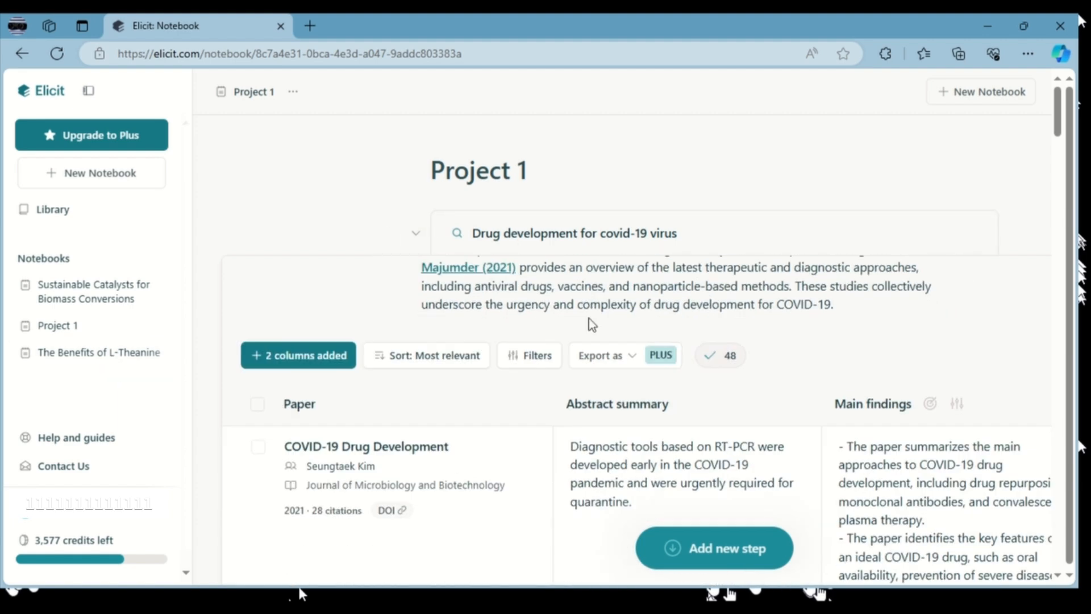
scroll(588, 307, "up", 3)
scroll(383, 551, "down", 10)
scroll(427, 503, "down", 15)
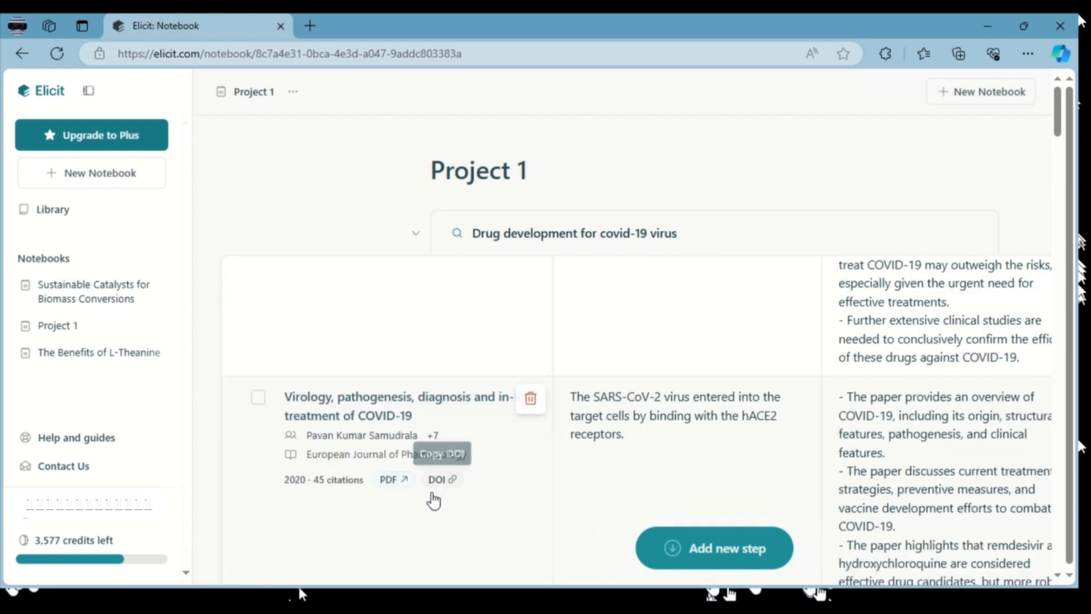
scroll(434, 492, "down", 20)
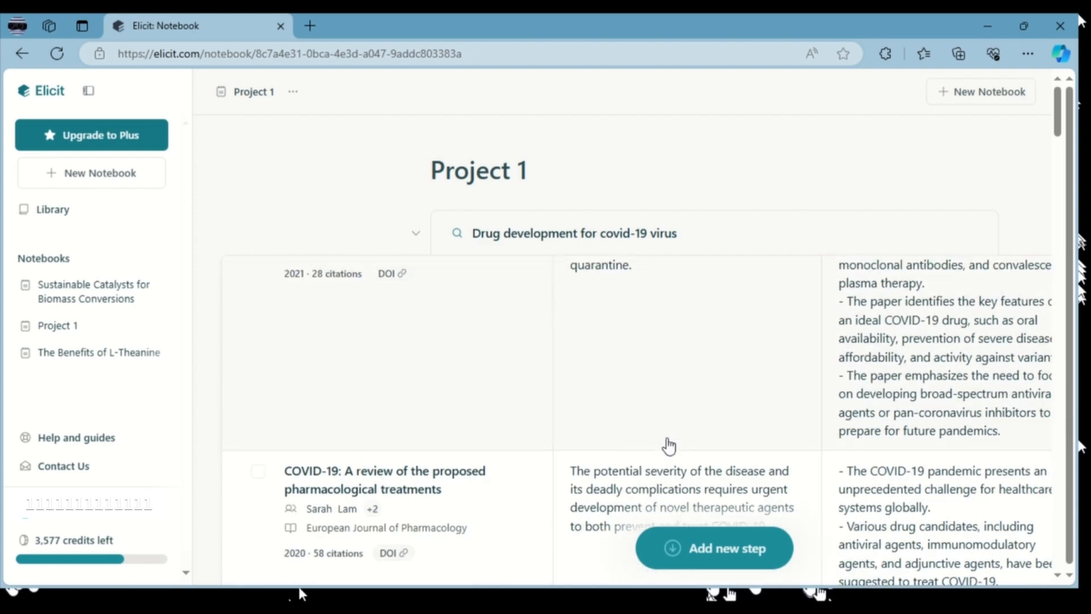
scroll(669, 445, "up", 7)
scroll(665, 438, "down", 4)
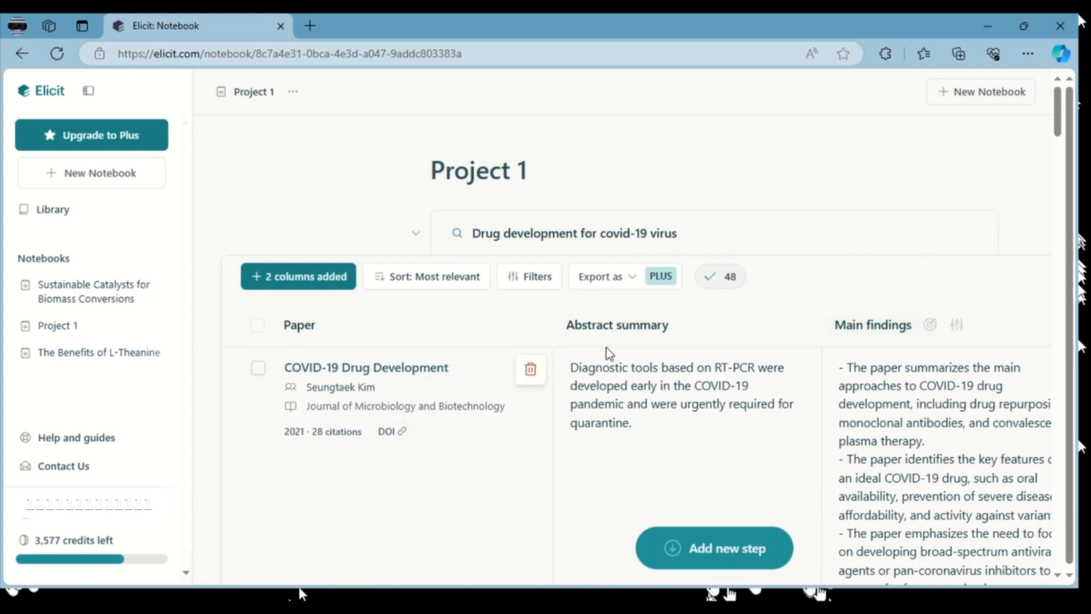
scroll(770, 385, "down", 5)
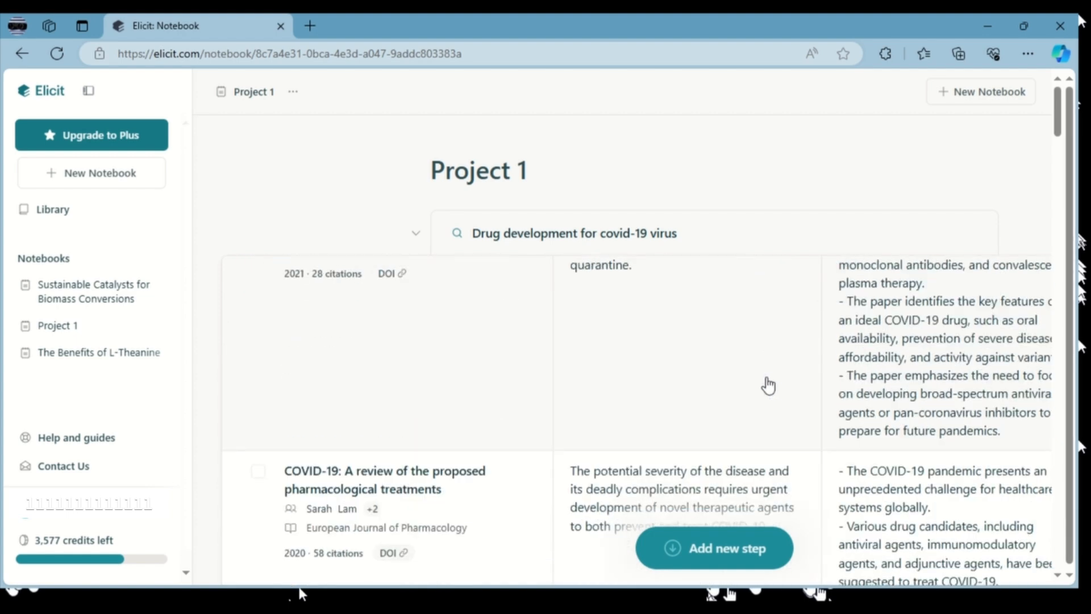
scroll(769, 386, "up", 4)
scroll(823, 433, "down", 5)
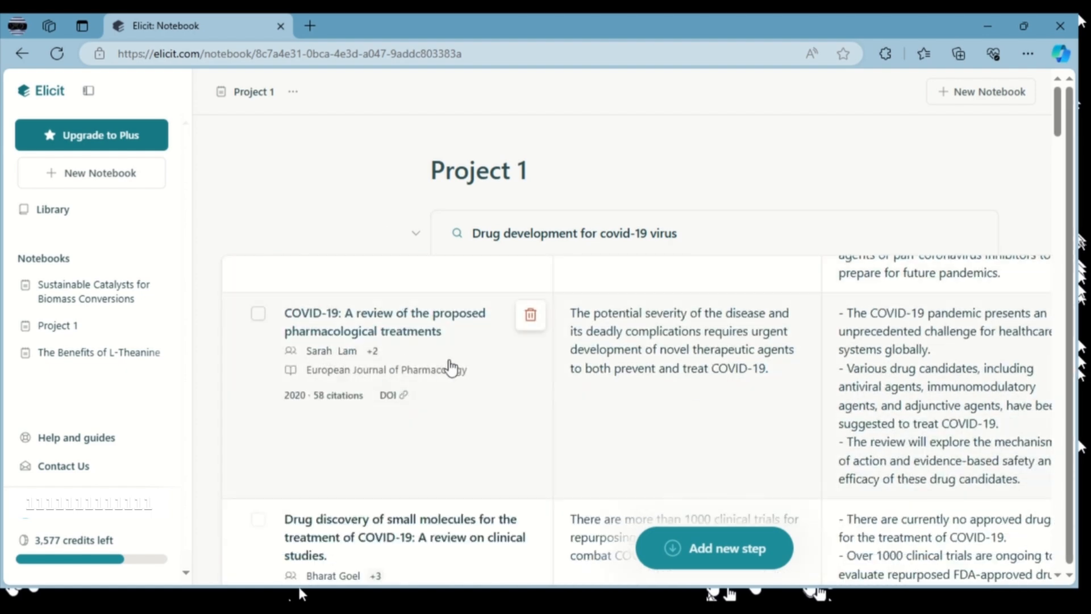
scroll(492, 373, "down", 5)
scroll(494, 373, "down", 5)
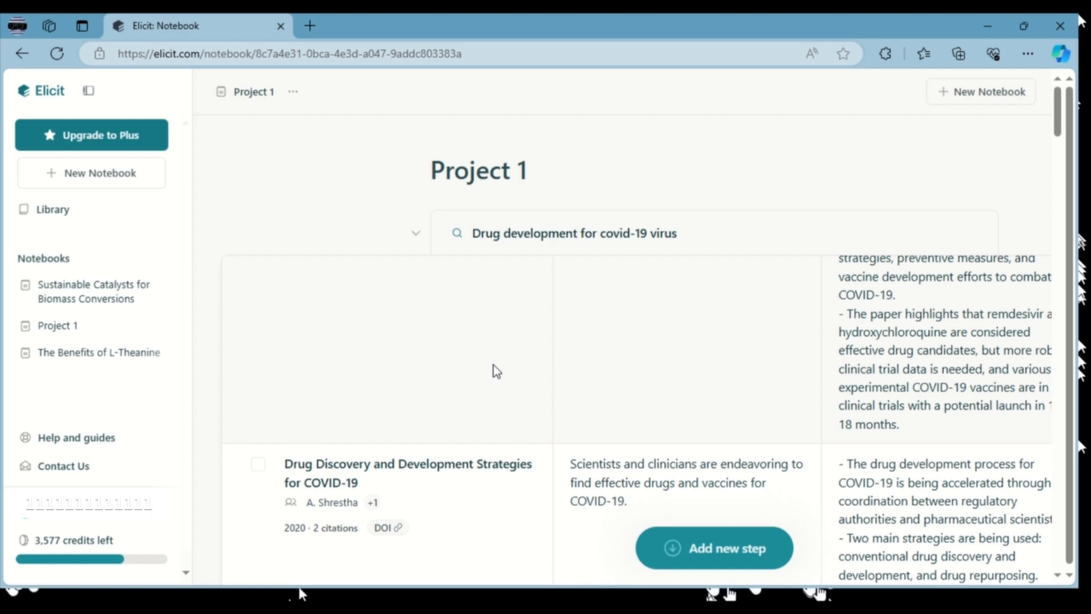
scroll(887, 346, "up", 10)
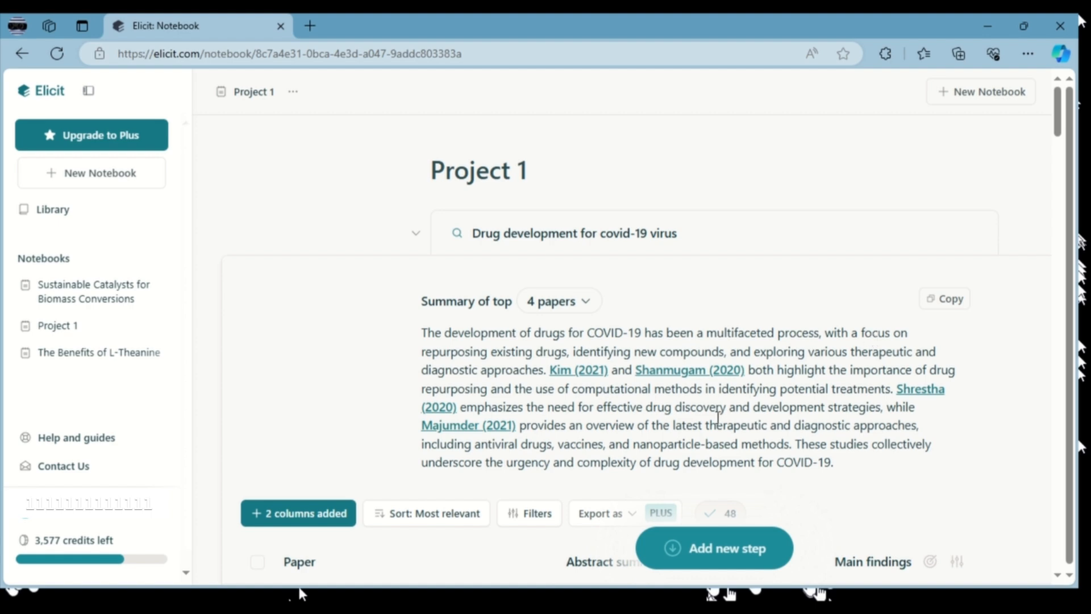
scroll(803, 468, "down", 10)
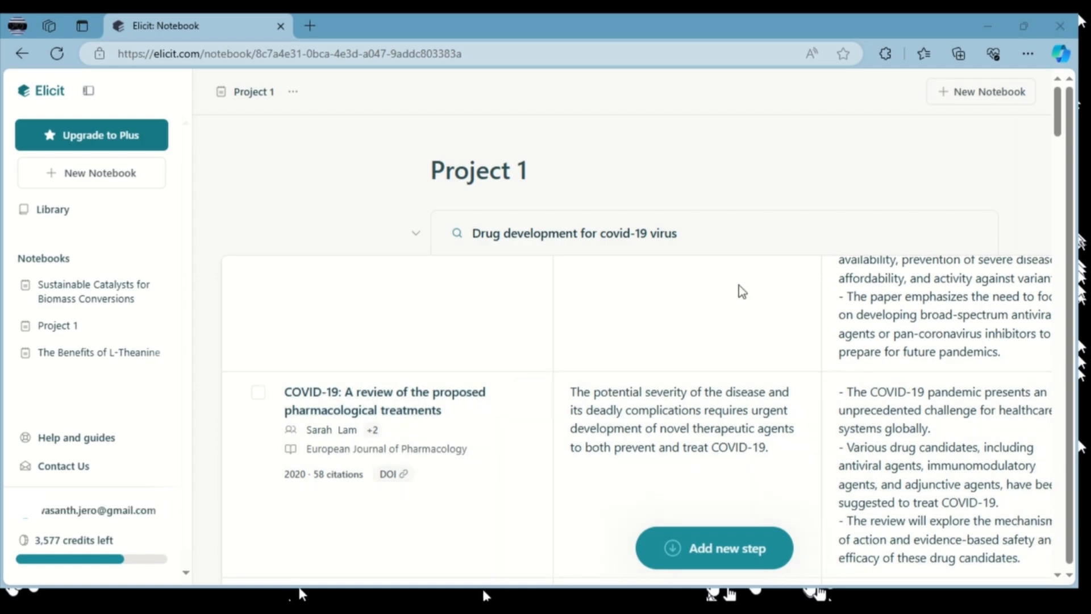